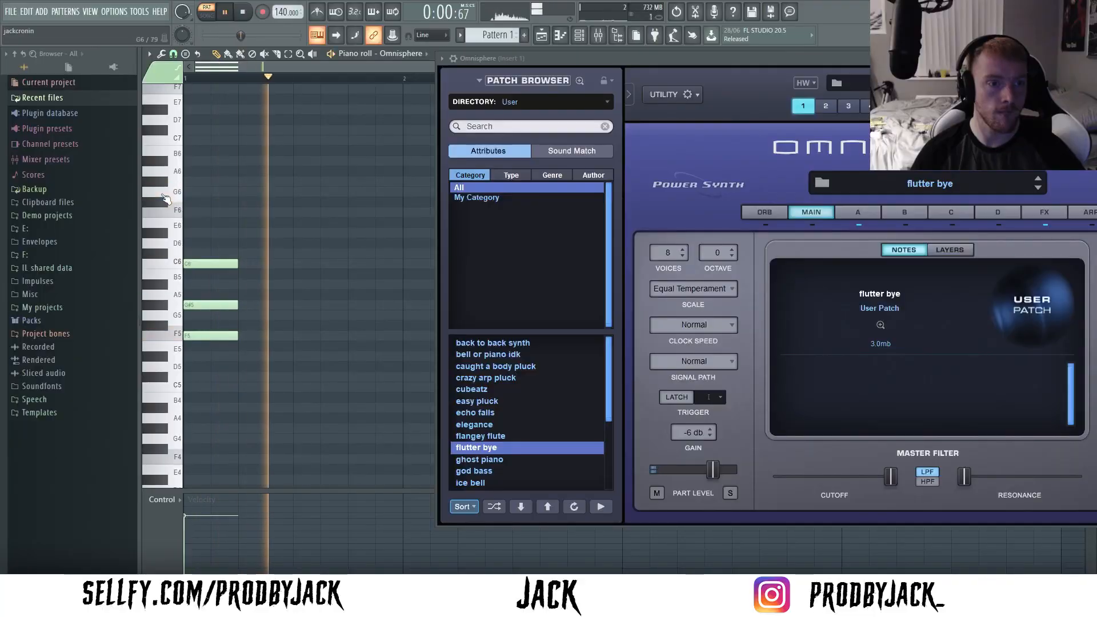
- Add G#6 on top of the first chord and build the second chord beside it from G6, C#6 and F5
click(238, 192)
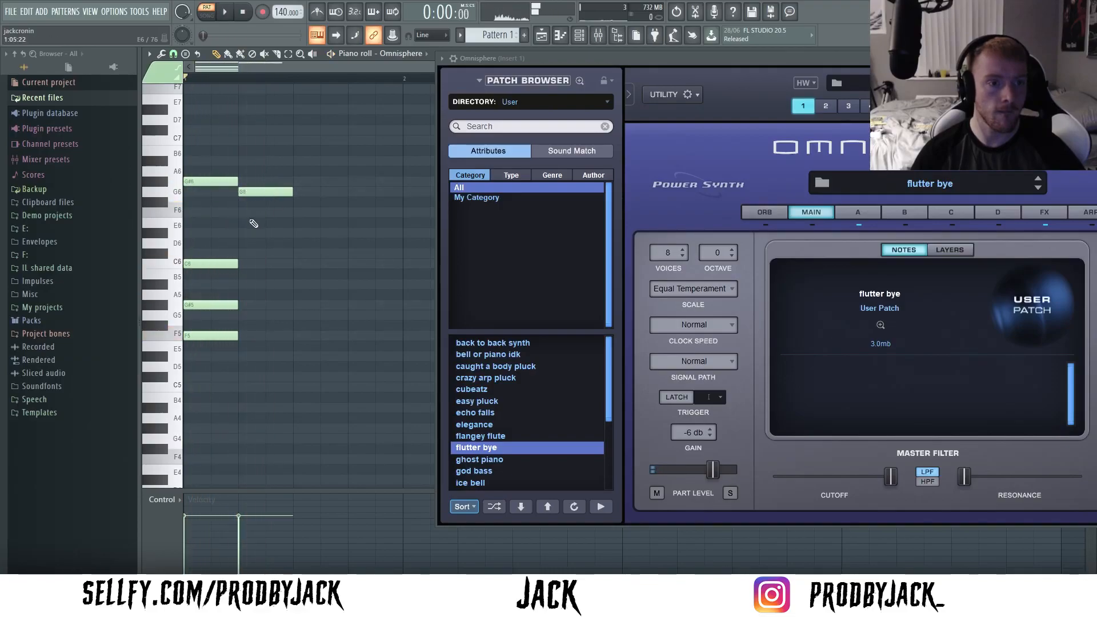
click(245, 253)
click(245, 284)
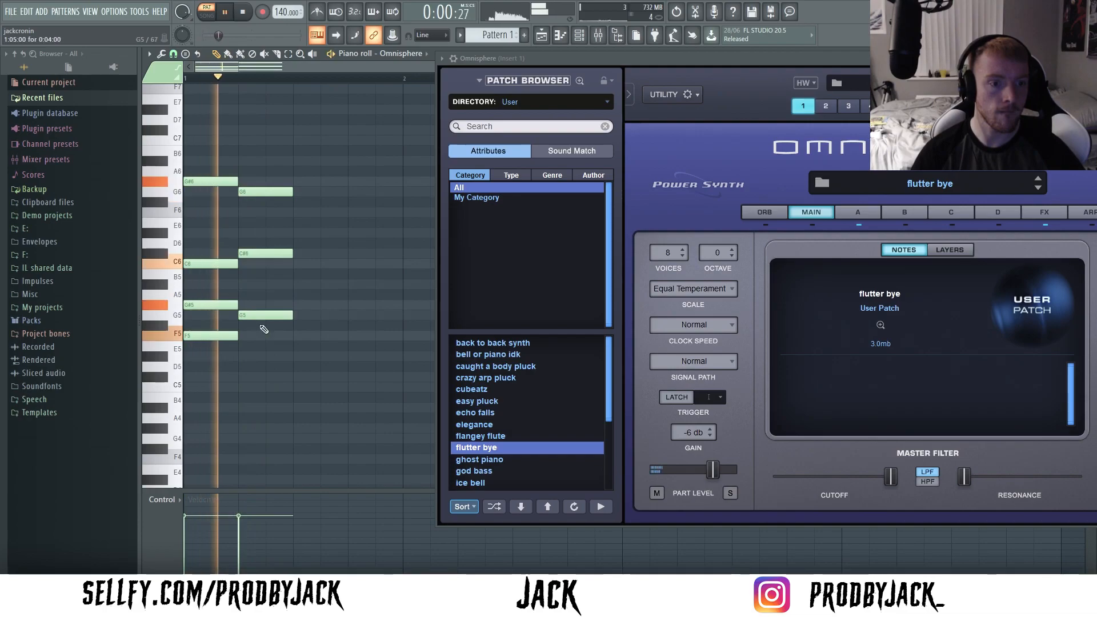
scroll(279, 305, down, 2)
key(space)
drag(253, 314, 254, 335)
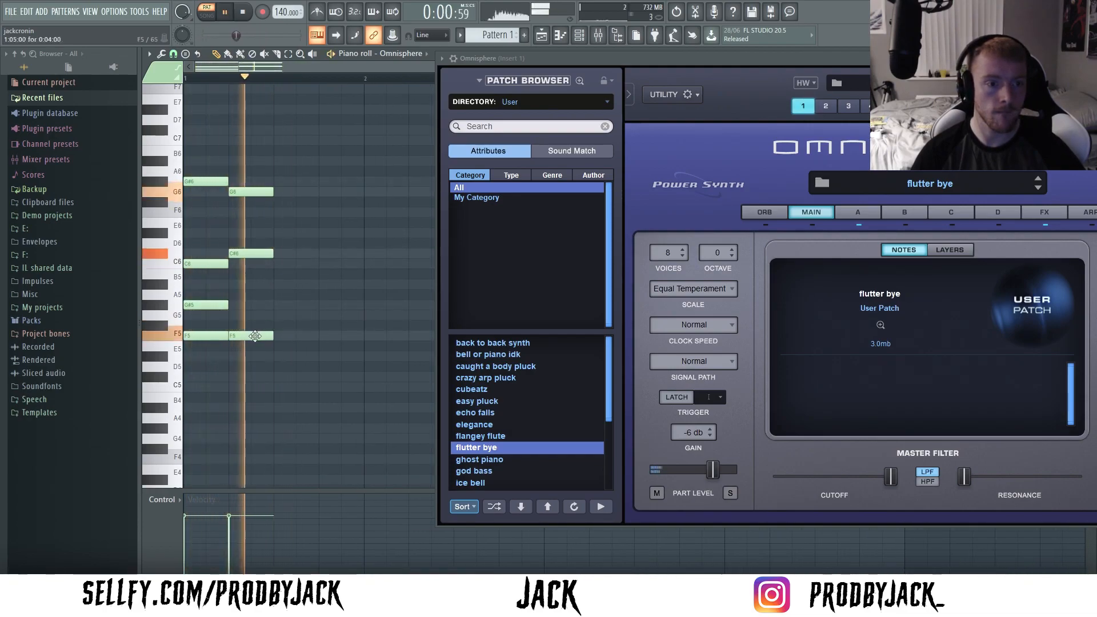
key(space)
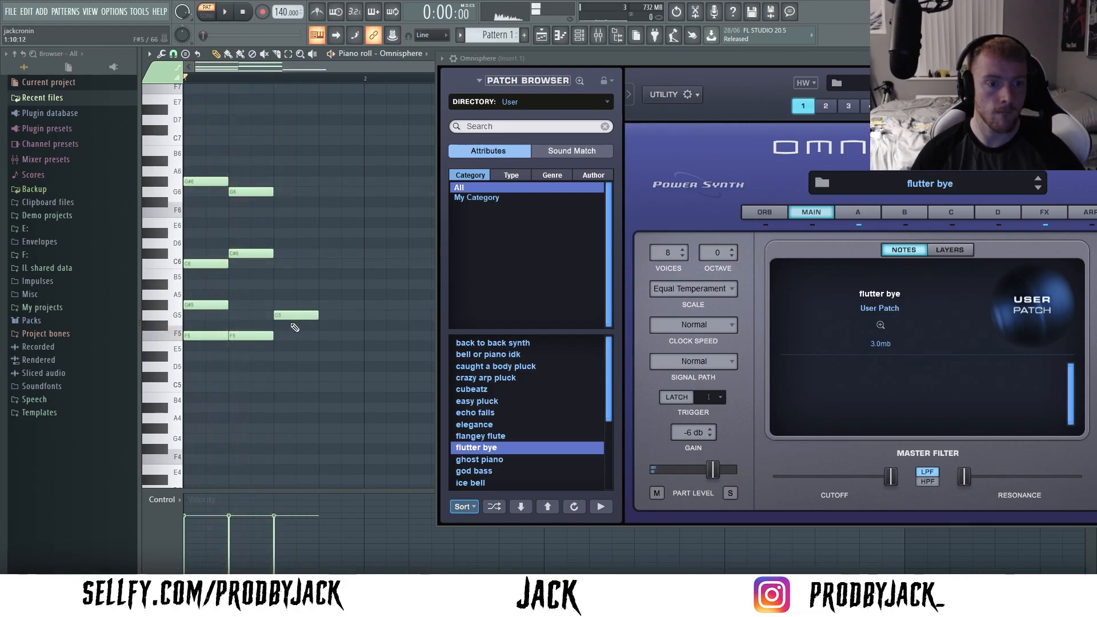
- Build the third chord after the second one from the notes G5, A#5 and F6
key(space)
click(303, 254)
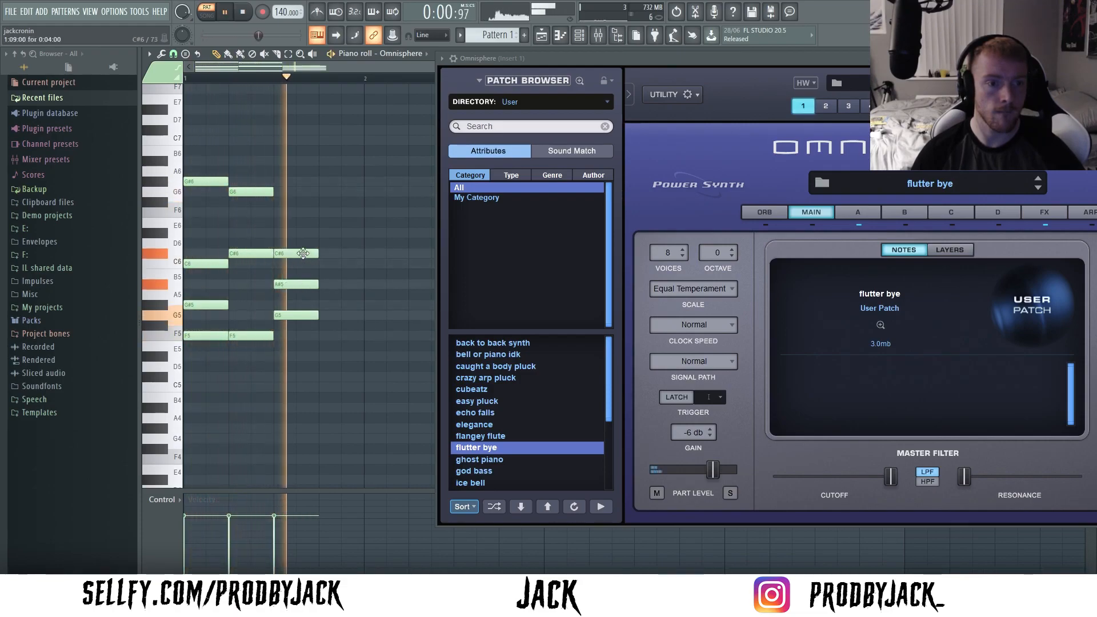
right_click(302, 253)
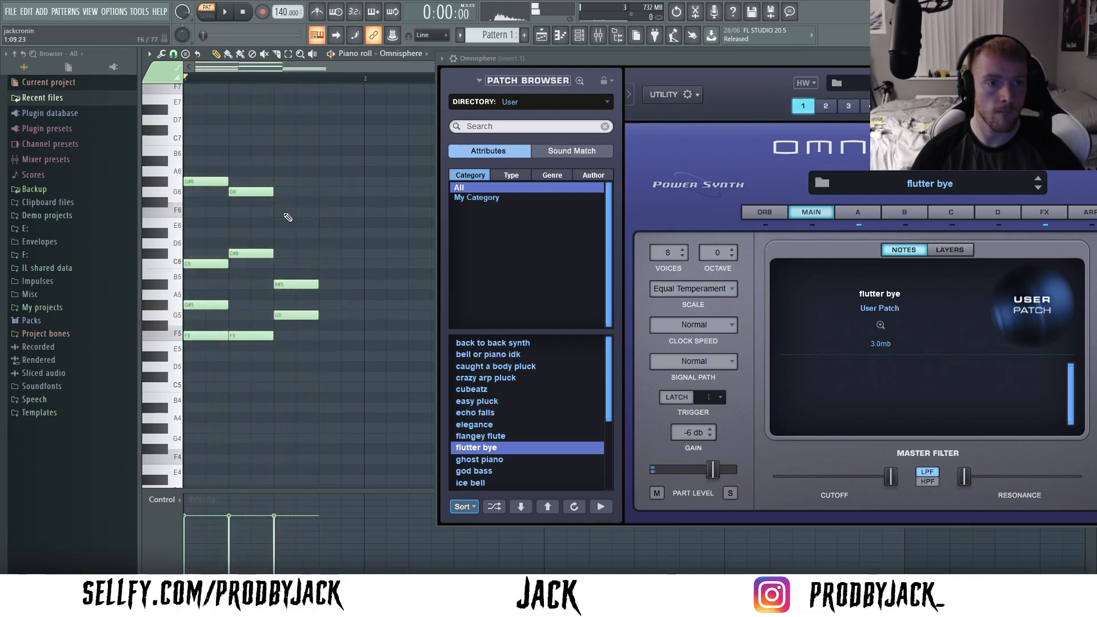
click(273, 222)
drag(290, 222, 290, 212)
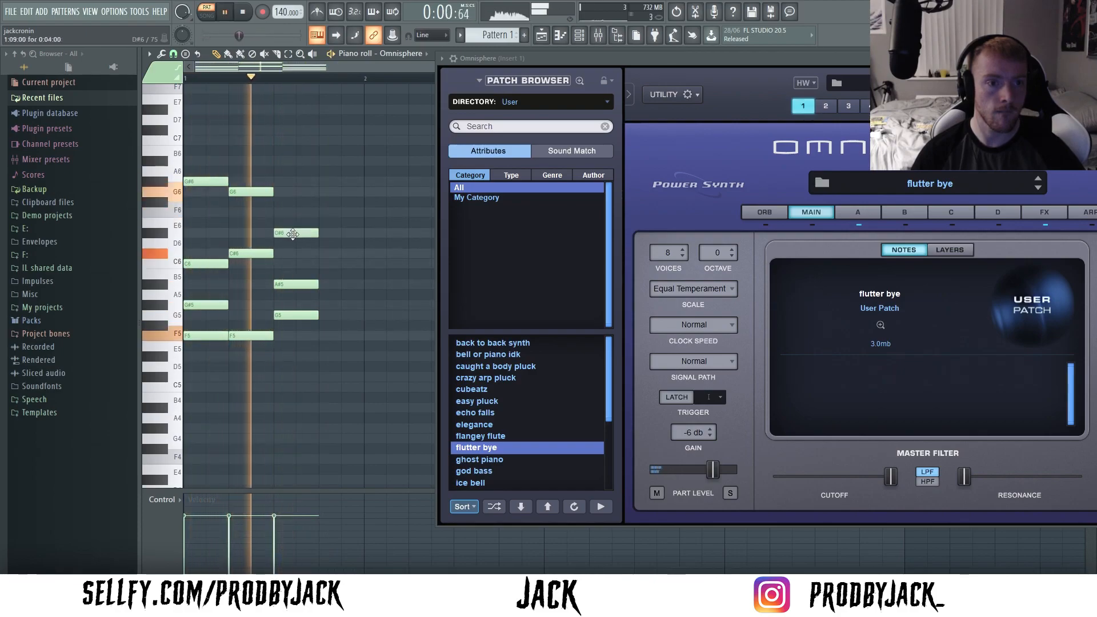
- Add a fourth chord of C6 and G#5 at the end of bar 1, removing its trial low note
click(319, 263)
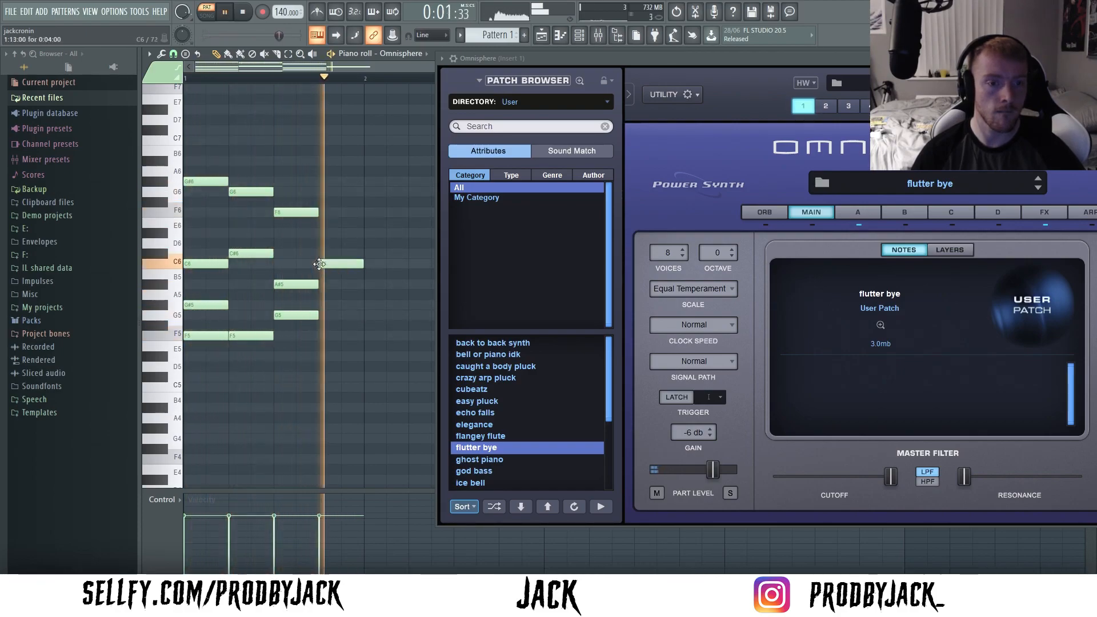
click(329, 305)
click(329, 357)
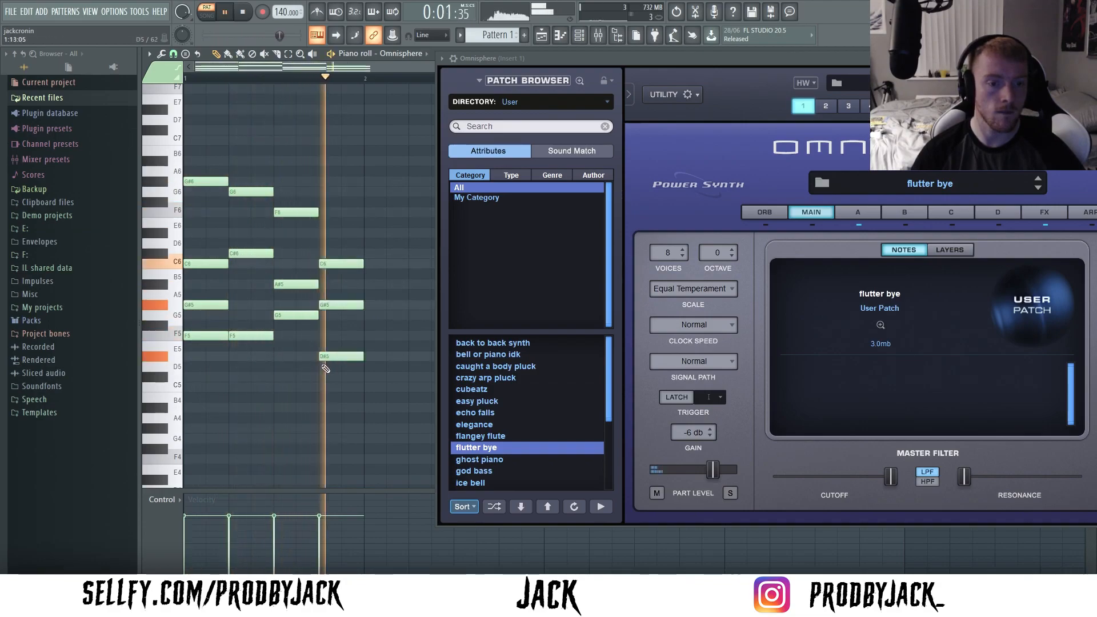
drag(329, 356, 329, 377)
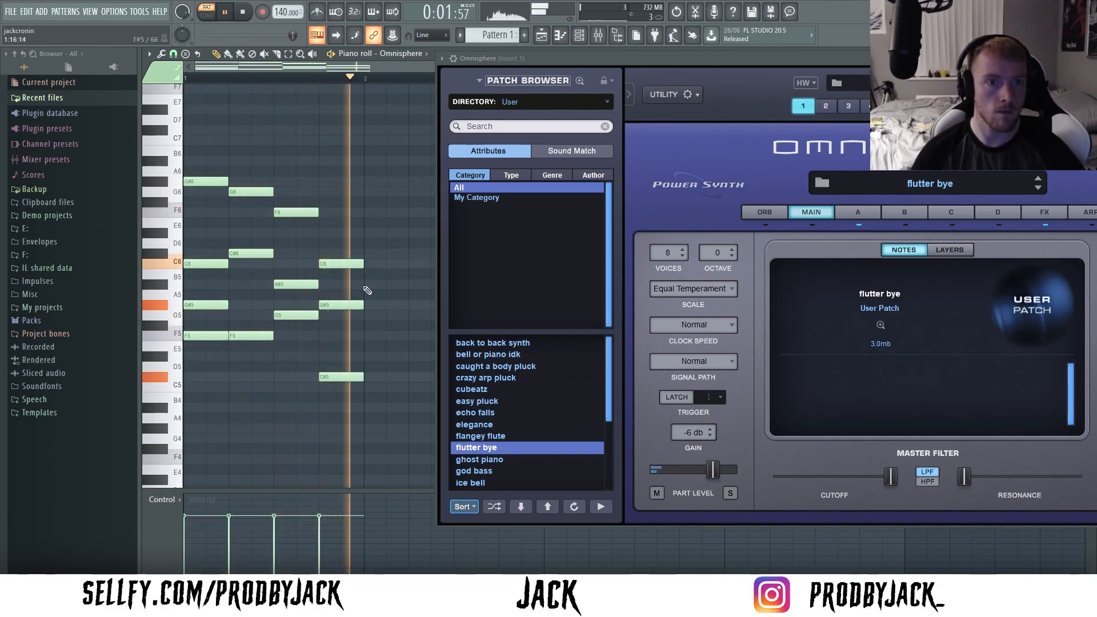
right_click(354, 376)
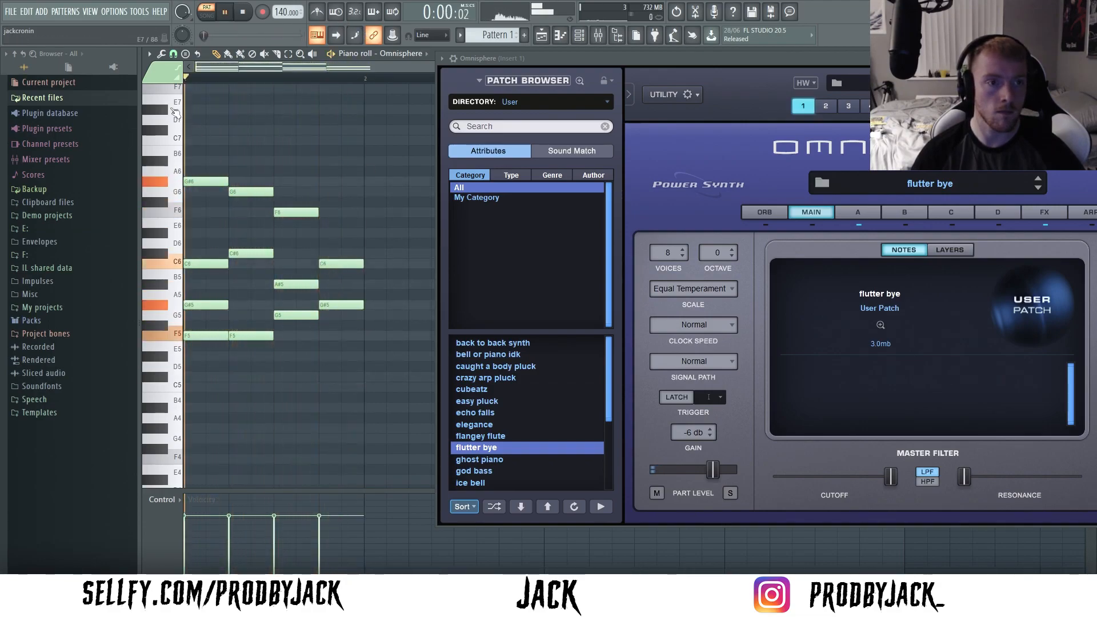
key(space)
scroll(176, 122, up, 2)
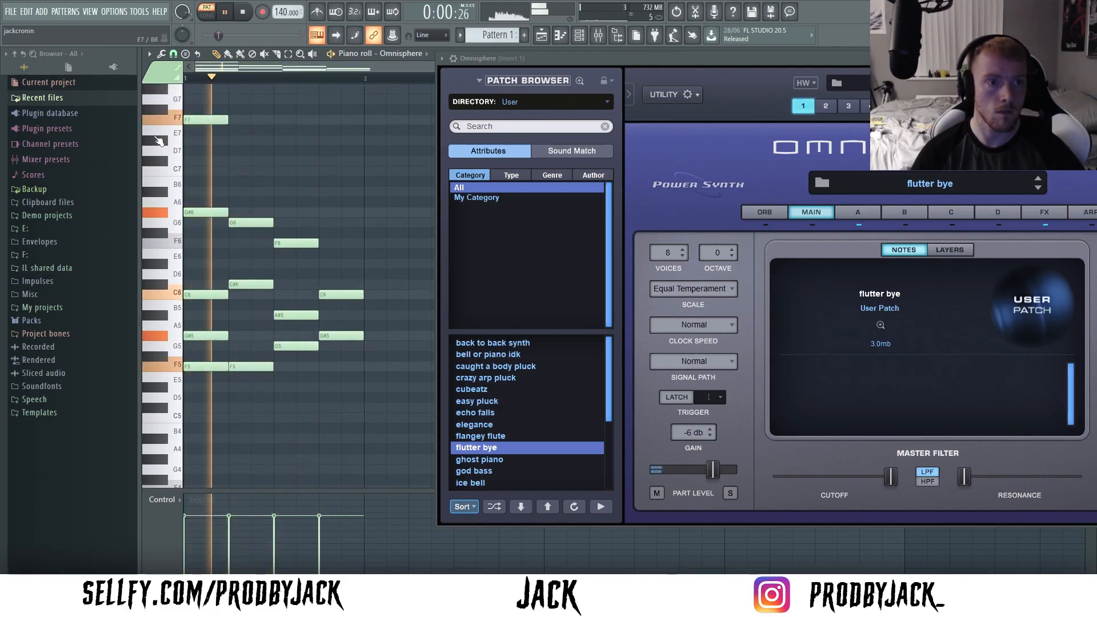
right_click(218, 119)
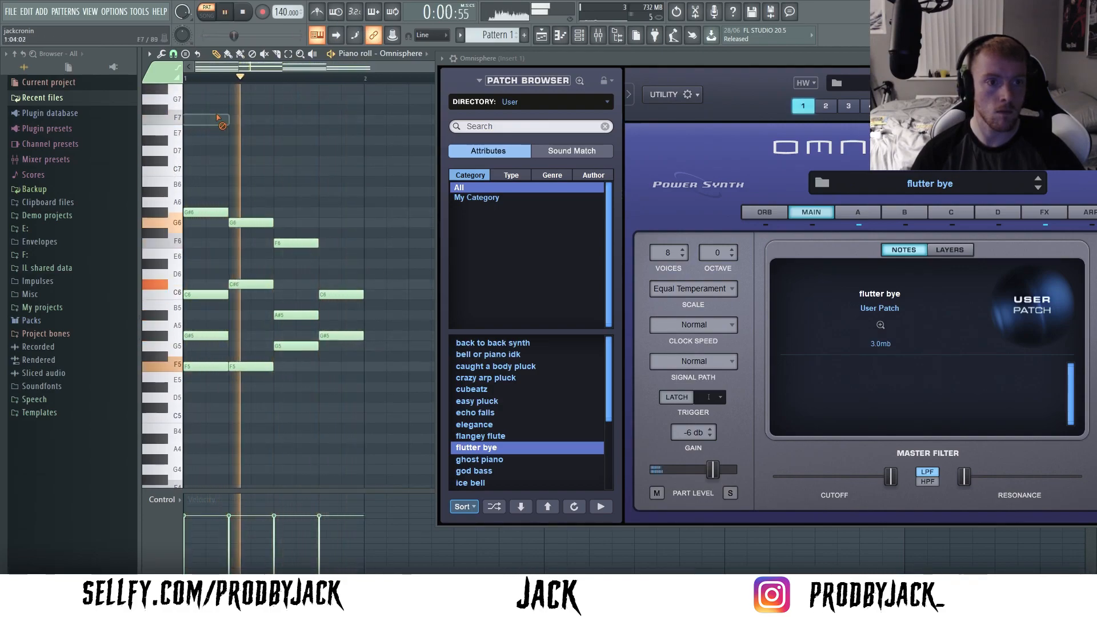
key(alt+y)
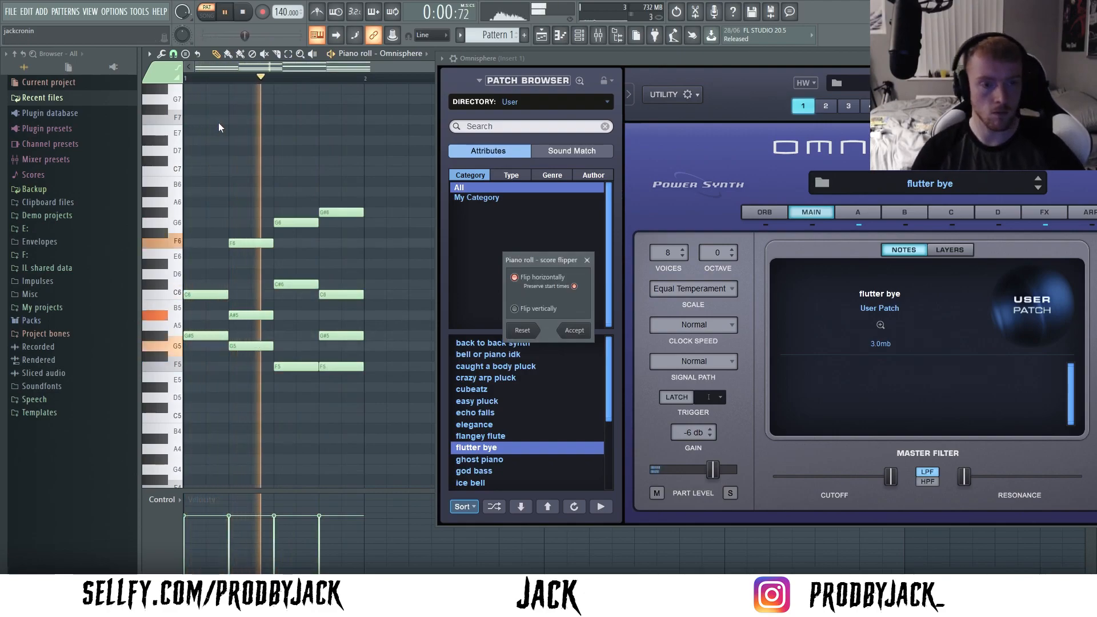
key(Escape)
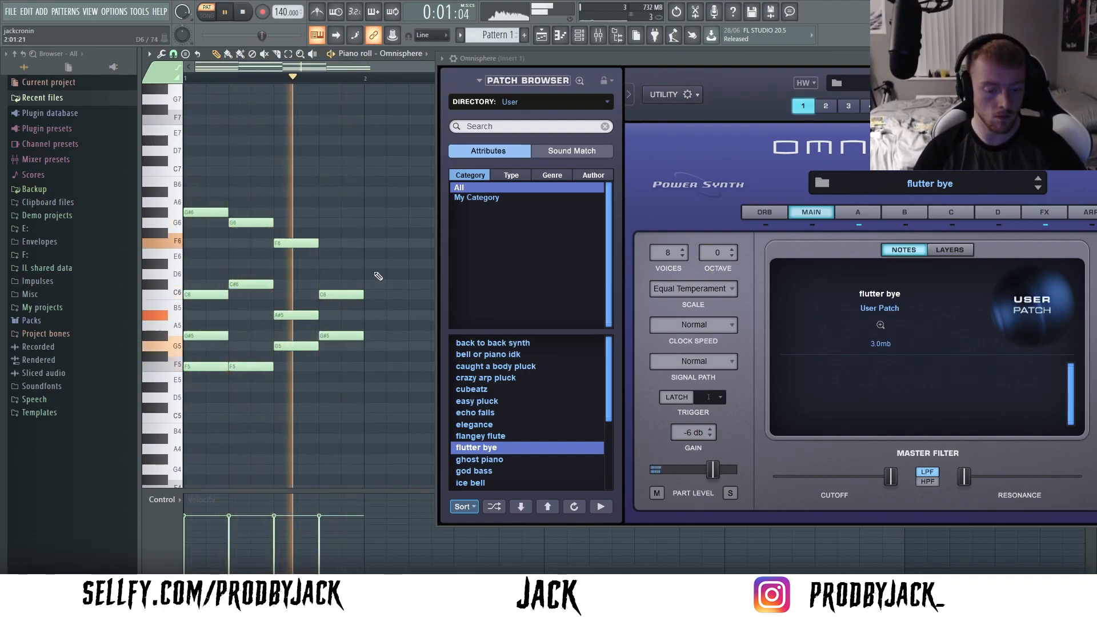
- Duplicate the four chords into bar 2 and close the Omnisphere window covering the piano roll
drag(775, 70, 559, 99)
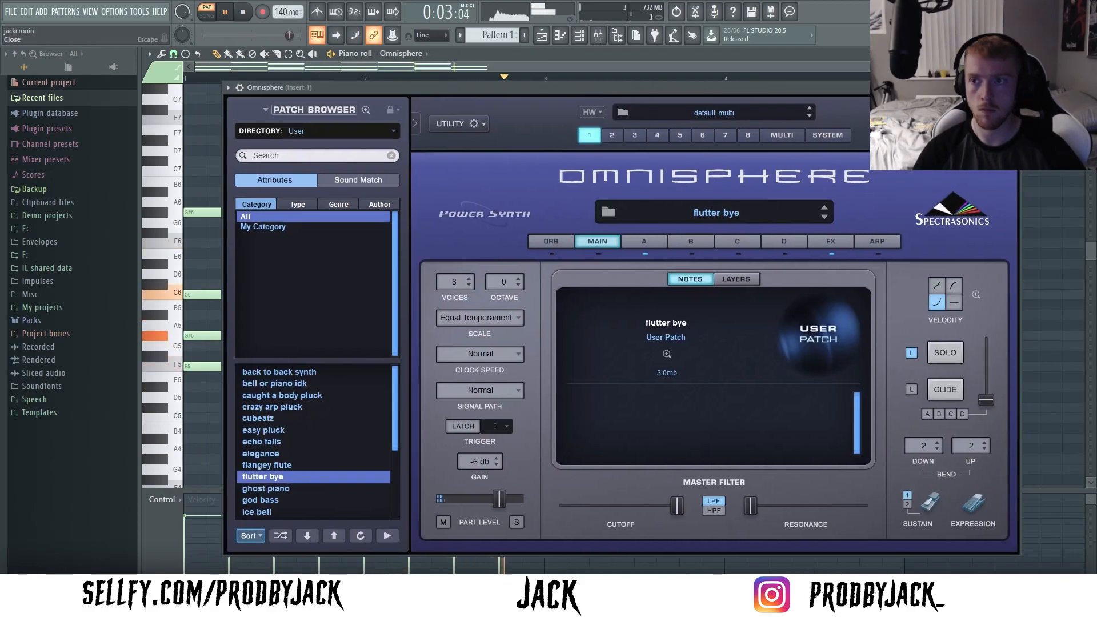
click(1012, 87)
key(space)
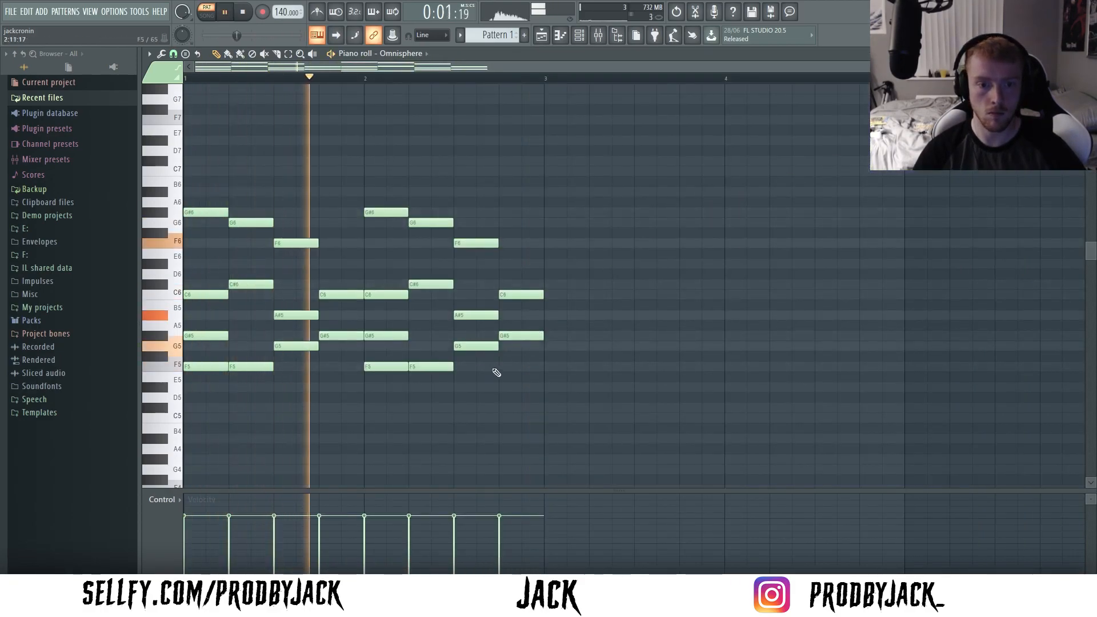
- Add an F6 note to the last chord of bar 2 and duplicate the two bars to fill four bars
click(523, 357)
drag(524, 366, 522, 243)
click(502, 339)
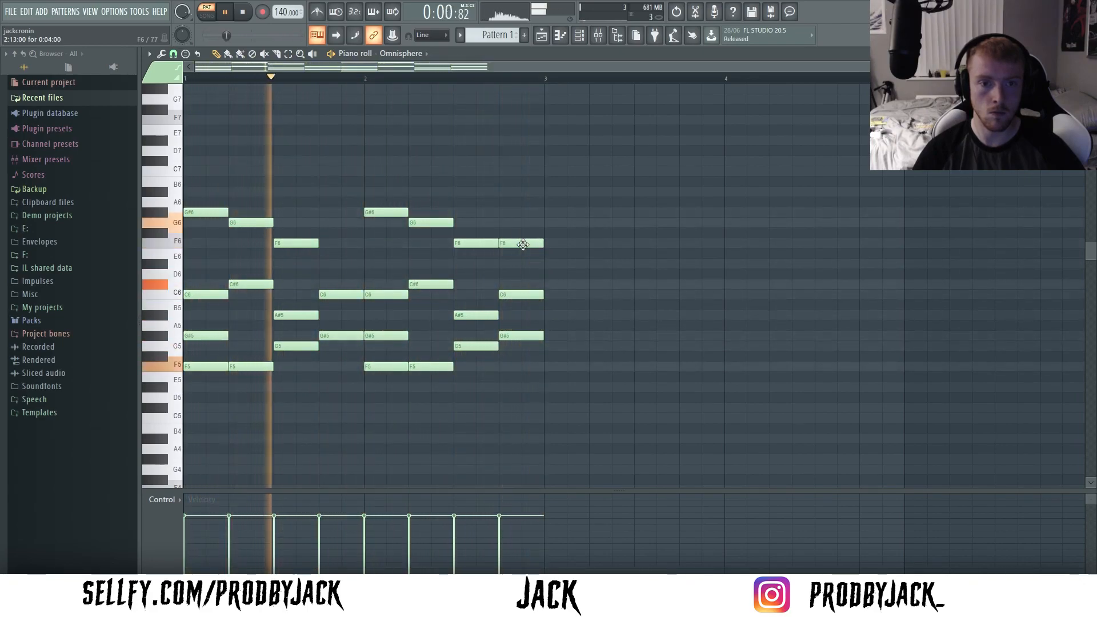
key(space)
key(ctrl+b)
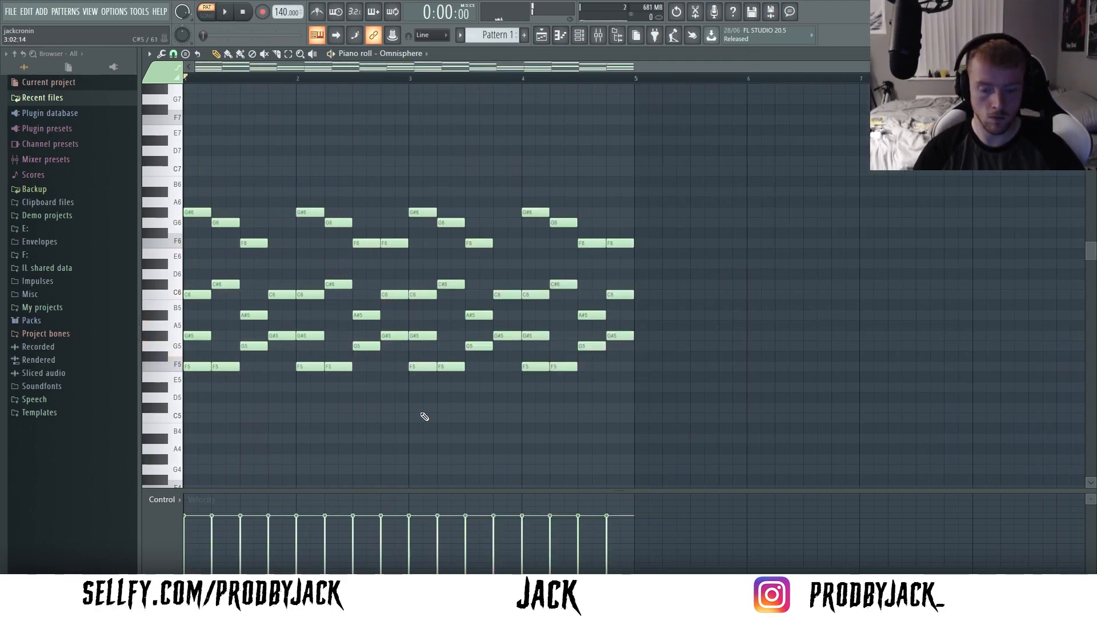
- Transpose the whole chord pattern down five semitones so its lowest notes sit on C5
key(Down)
key(Down)
key(Down)
key(Down)
key(space)
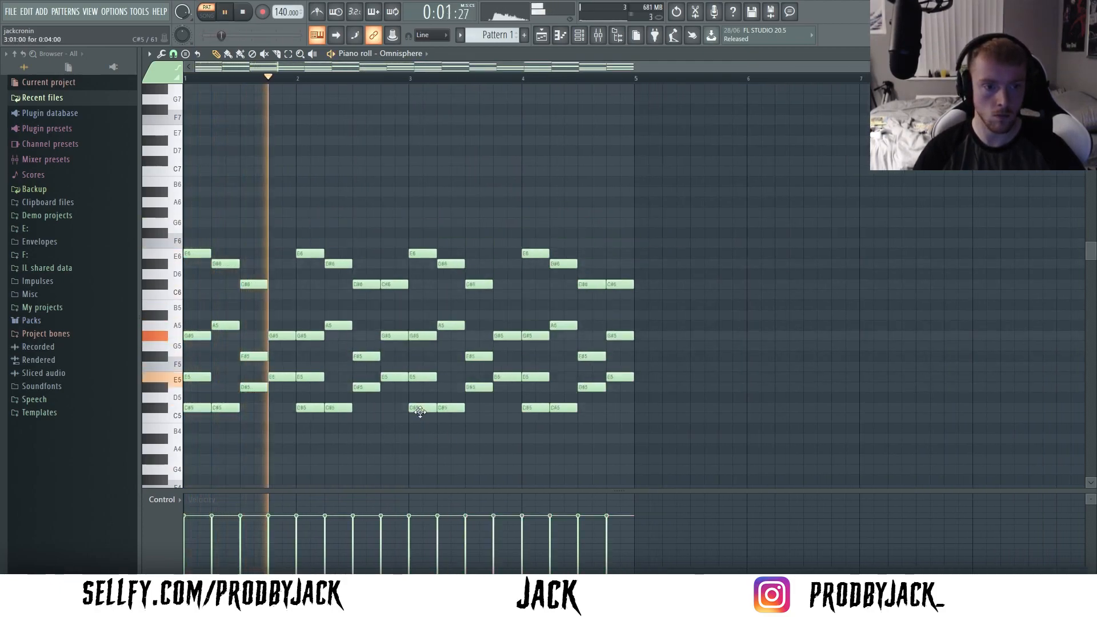
key(Down)
key(space)
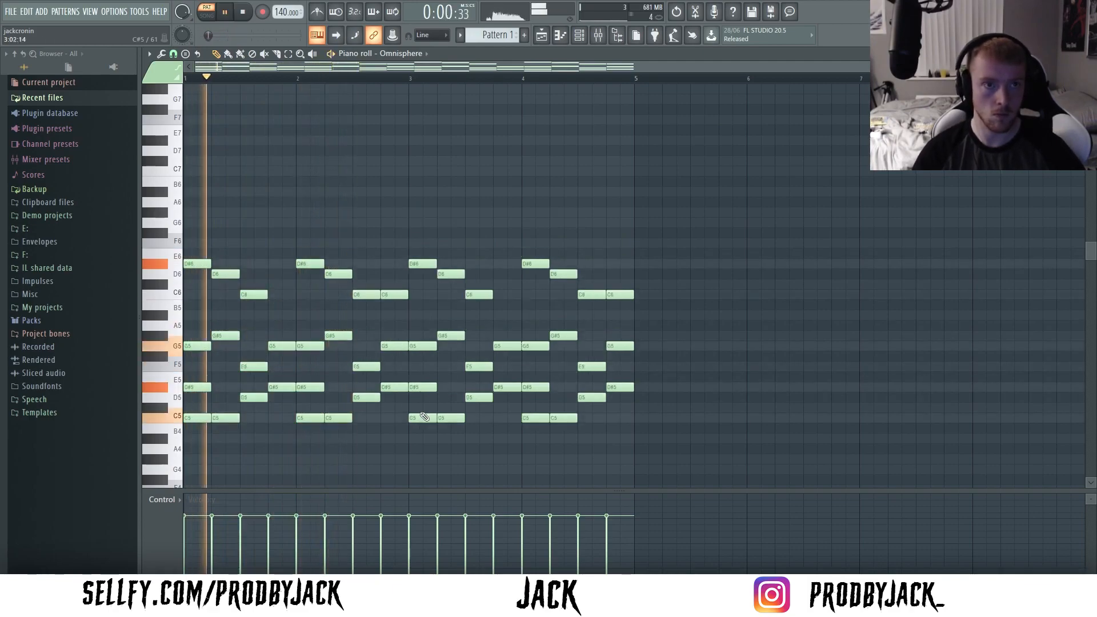
- Load the ghost piano user patch in the Omnisphere channel and close the plugin window
click(579, 38)
click(354, 100)
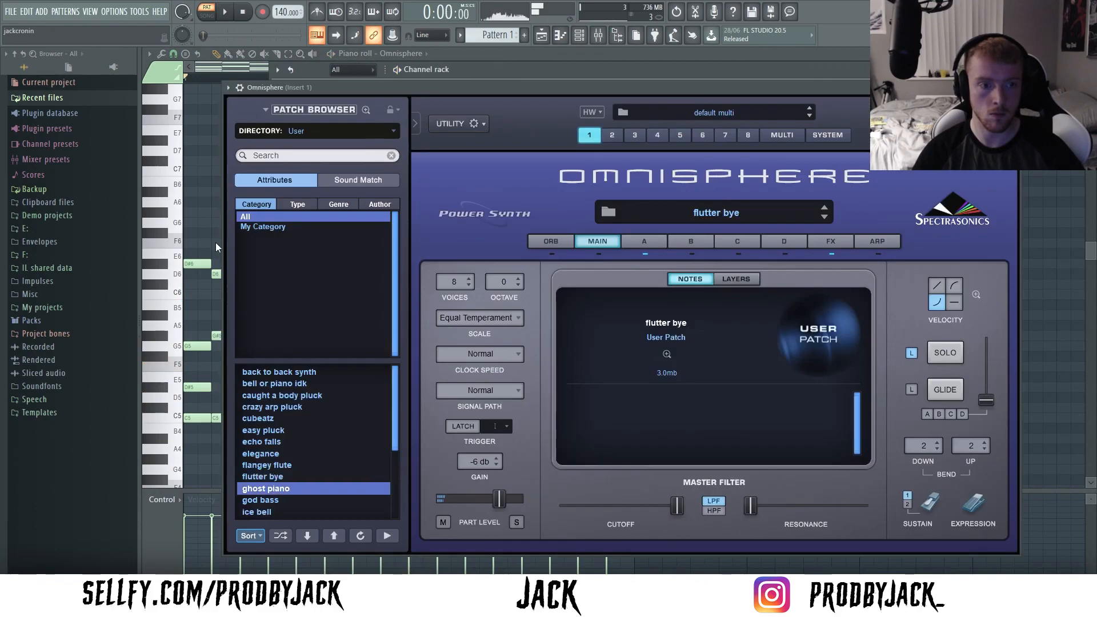
key(space)
scroll(283, 456, down, 2)
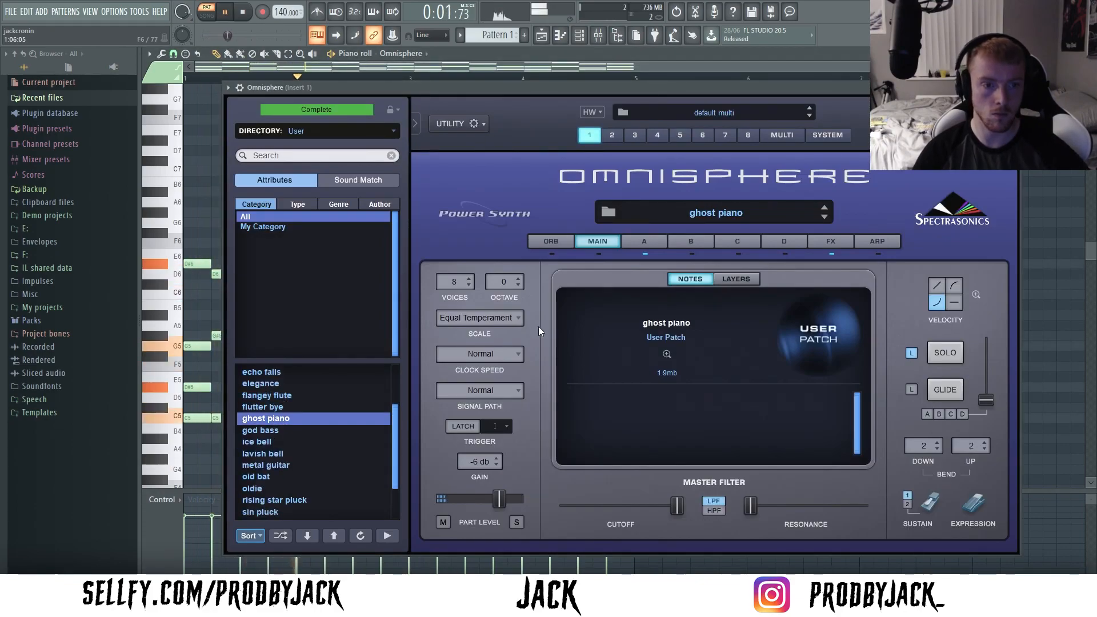
click(1012, 88)
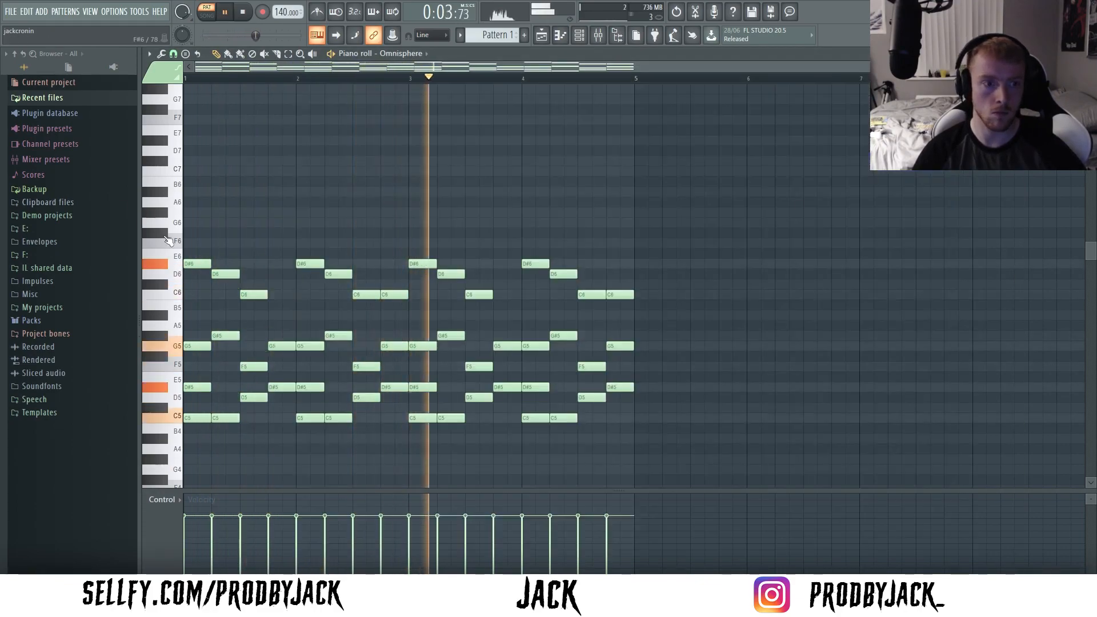
- Duplicate the four-bar chord pattern to fill eight bars and deselect the copied notes
key(ctrl+b)
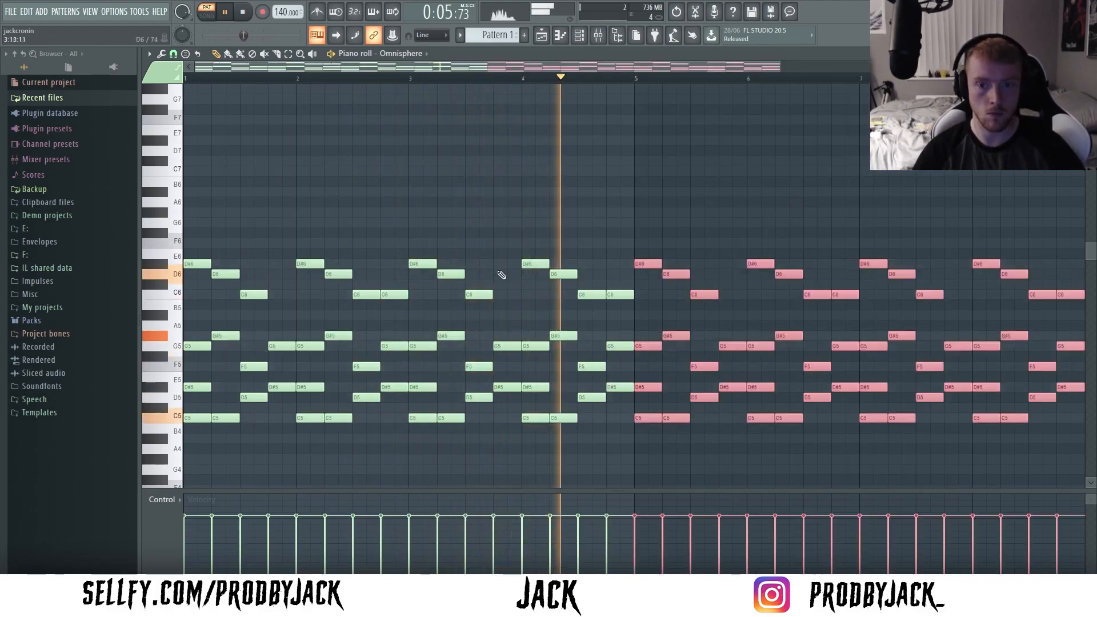
key(ctrl+d)
scroll(517, 268, down, 1)
scroll(520, 269, down, 1)
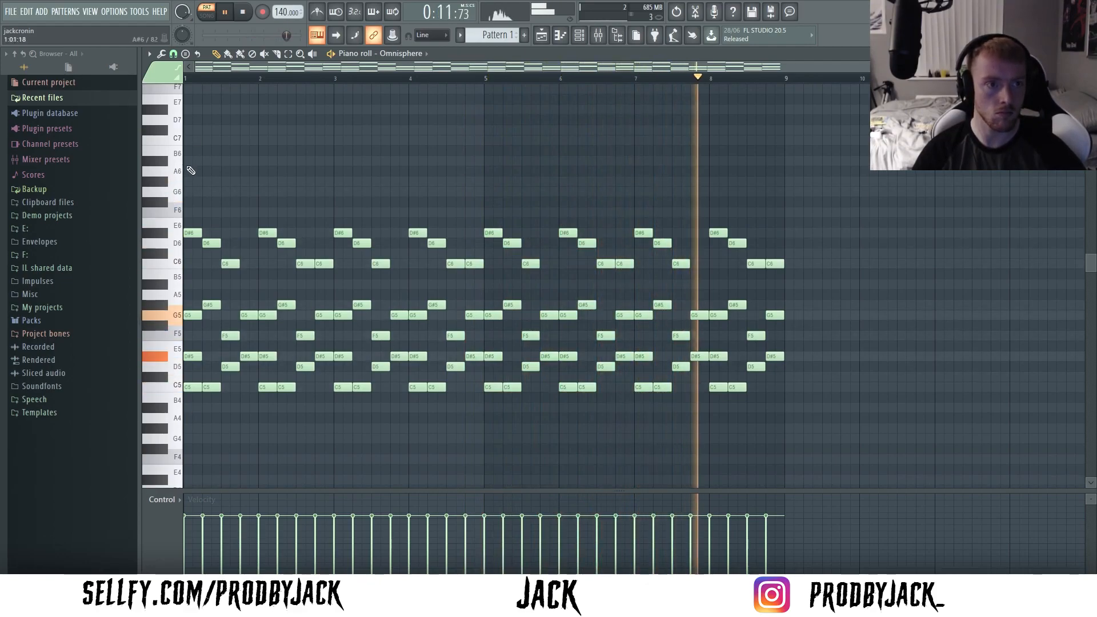
- Randomize the velocity levels of the chord notes and try strumming the chords with the strumizer
key(alt+r)
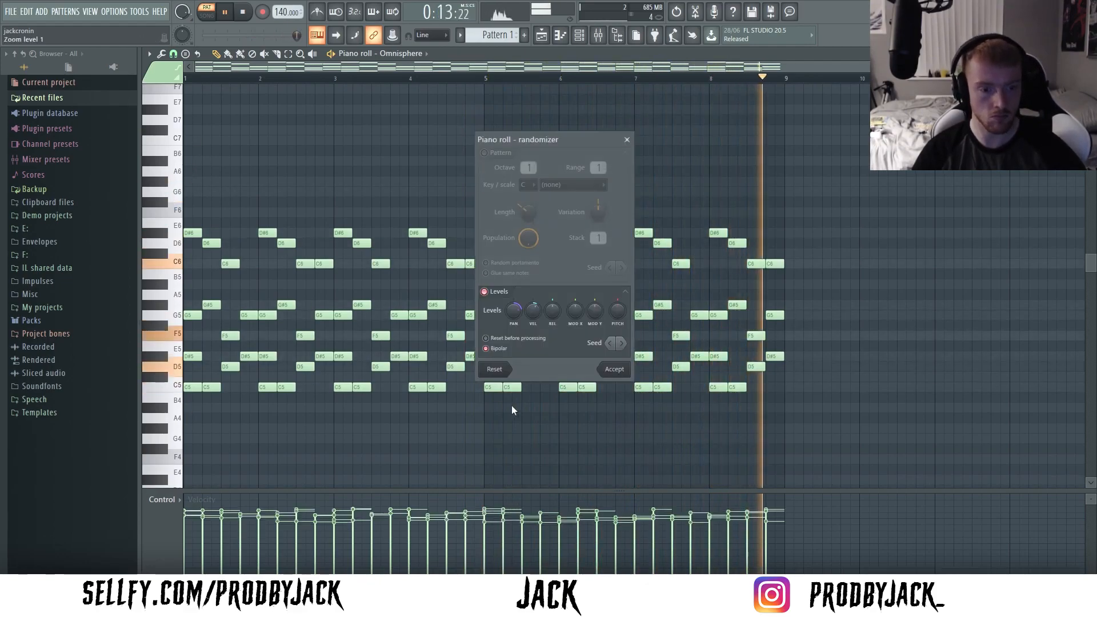
click(608, 372)
key(alt+s)
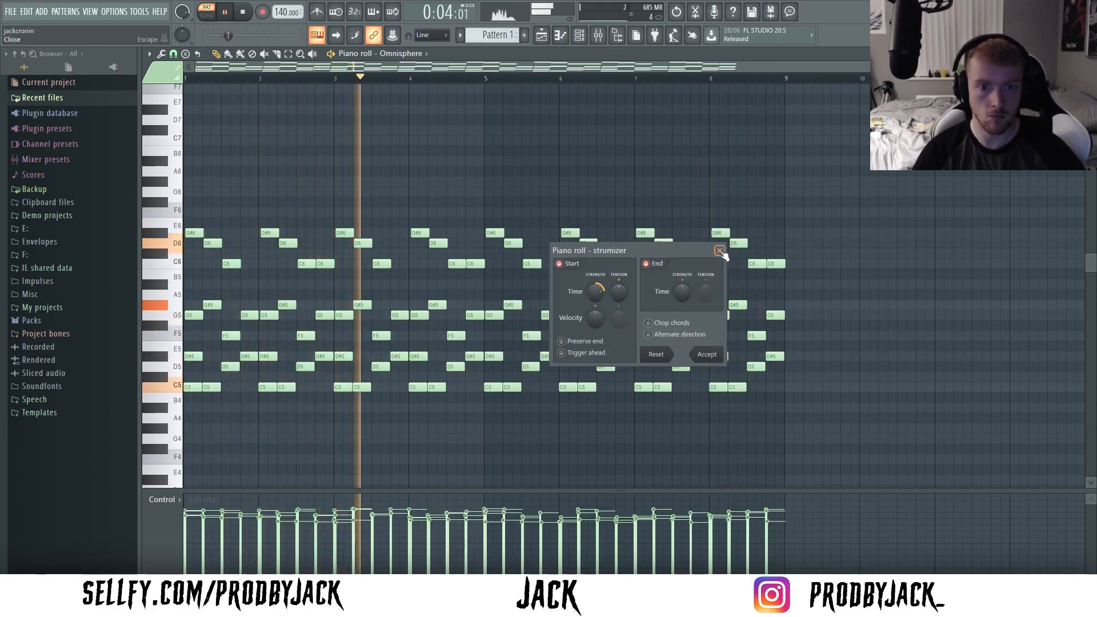
click(707, 355)
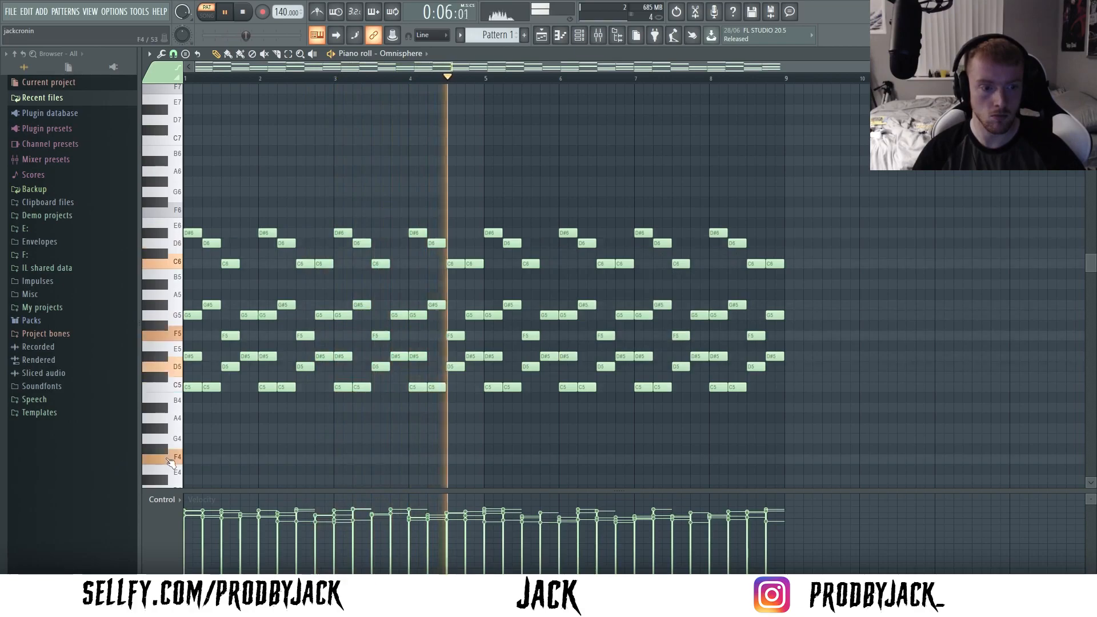
- Stop playback and show the piano roll's helper options, including scale highlighting
key(space)
scroll(173, 454, down, 2)
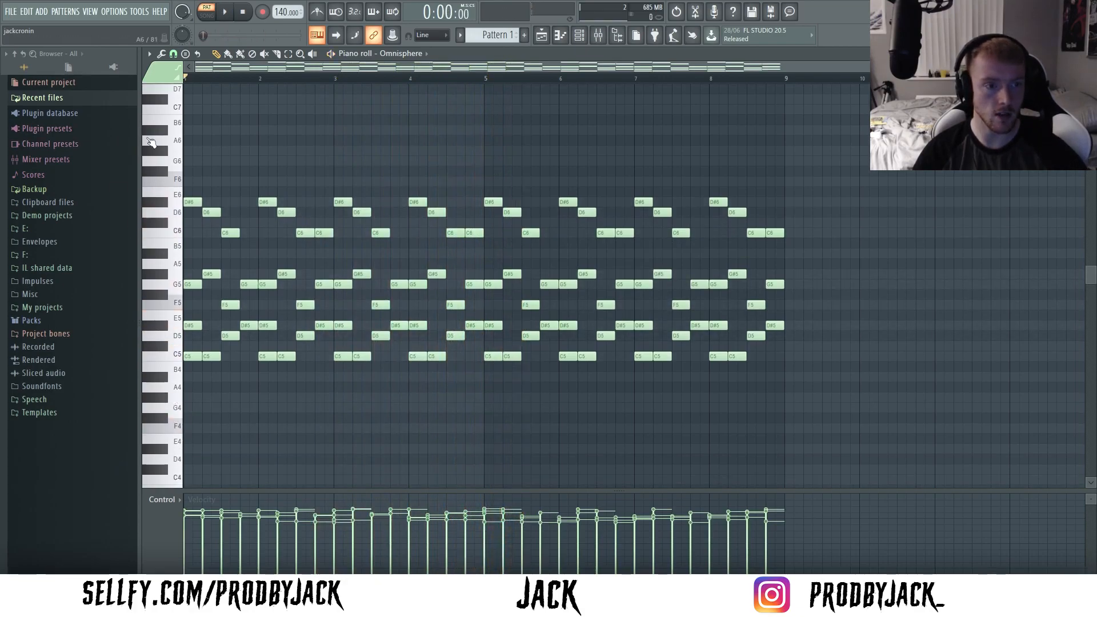
click(149, 54)
mouse_move(166, 122)
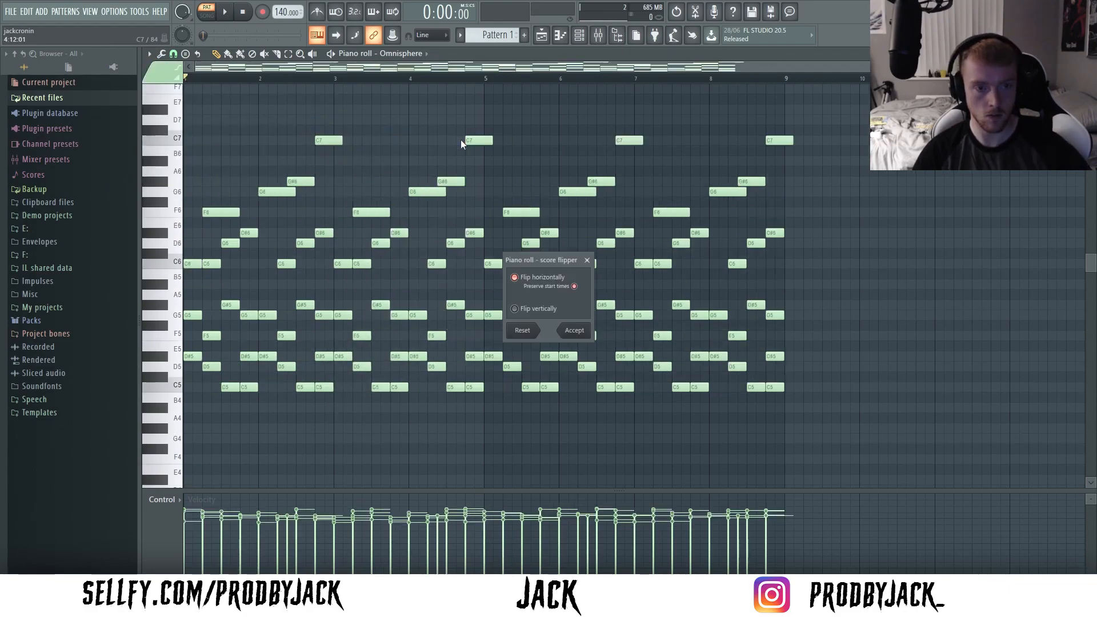
- Dismiss the previewed score flip and load HalfTime into the first effect slot of mixer Insert 1
key(space)
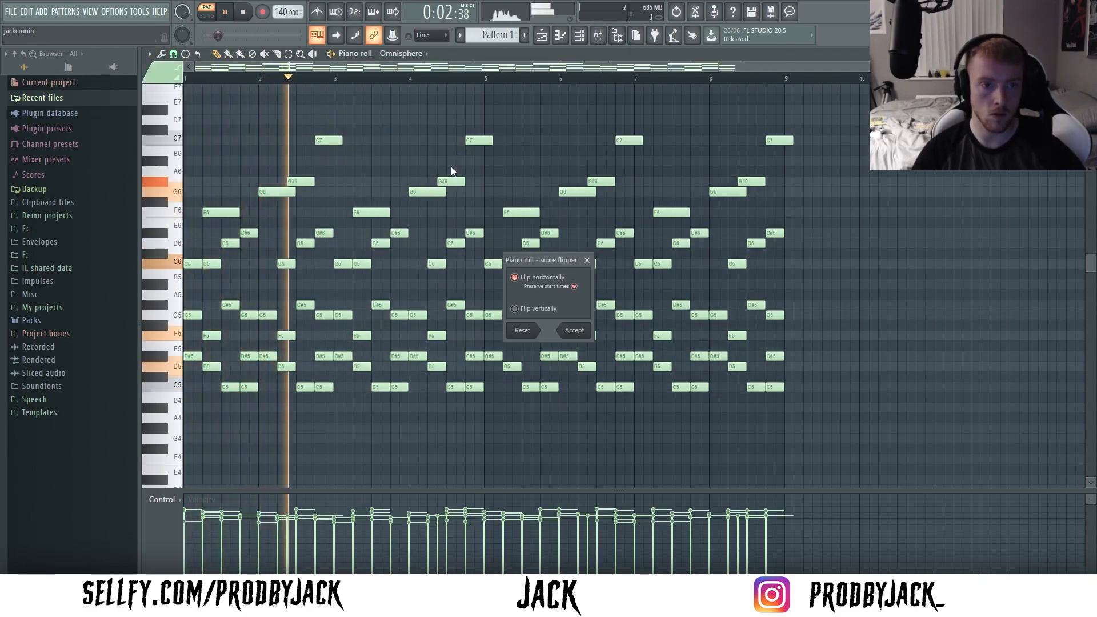
click(587, 260)
click(598, 35)
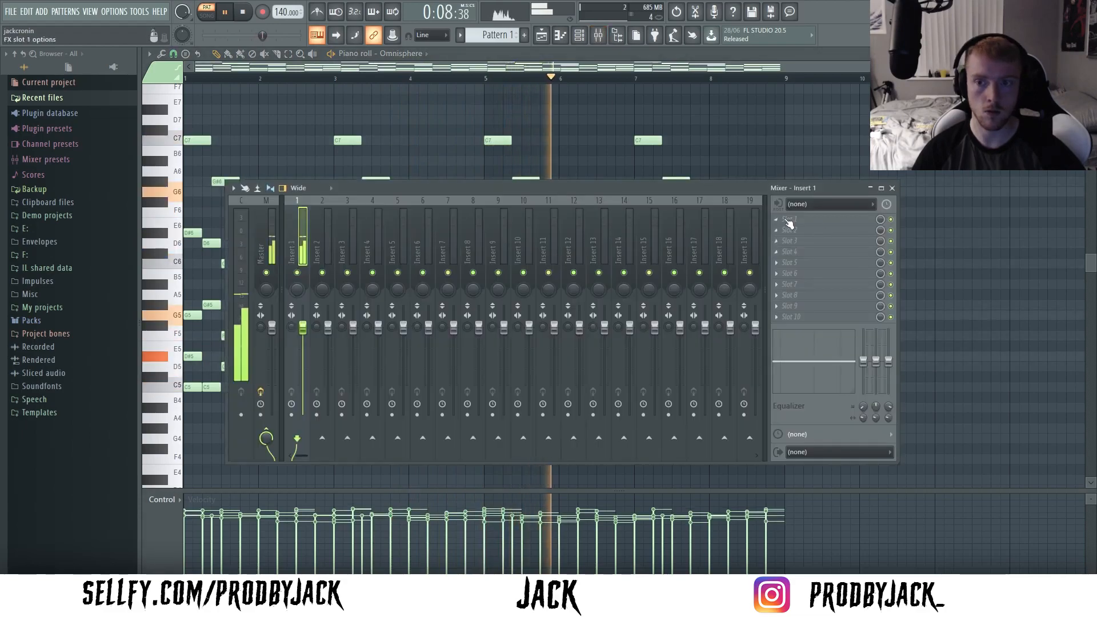
click(790, 221)
click(638, 189)
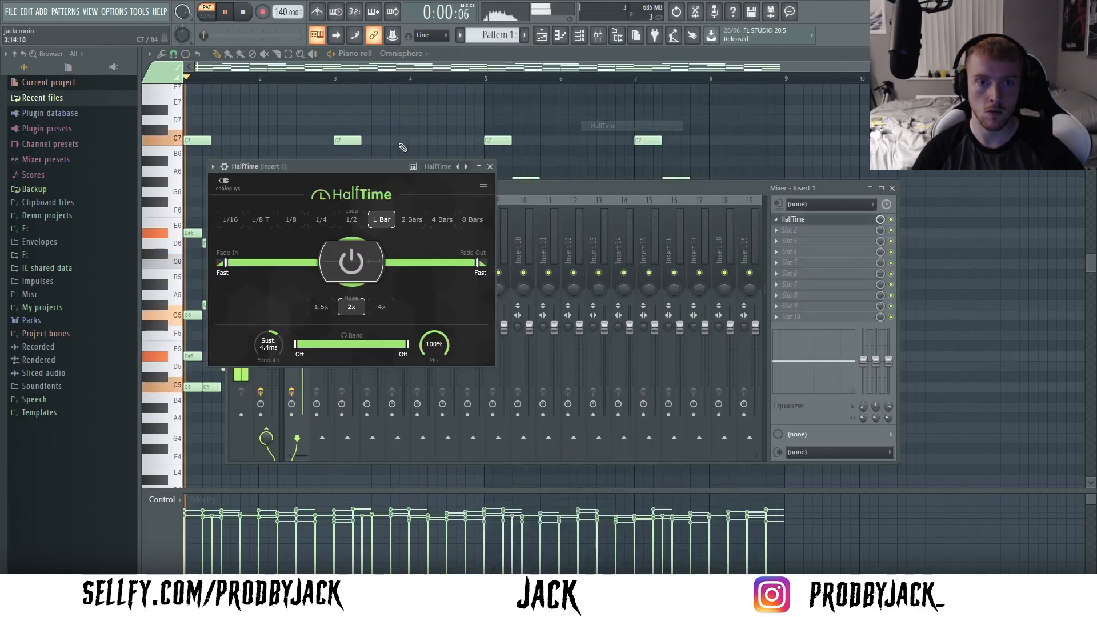
click(402, 148)
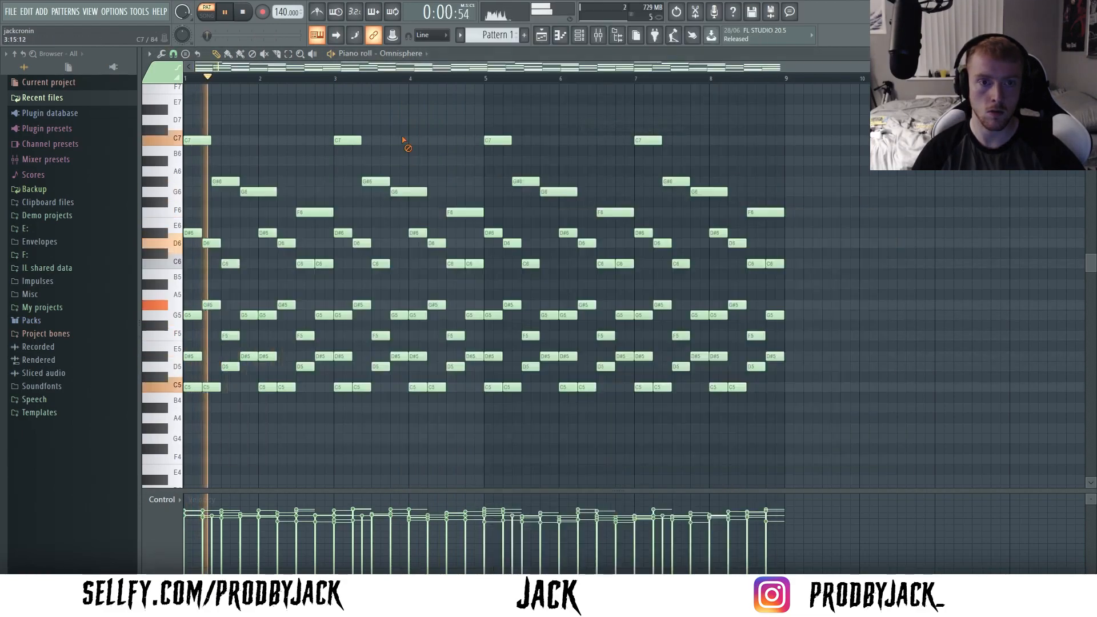
- Raise the project tempo to 146 BPM while the loop plays
right_click(283, 7)
click(399, 114)
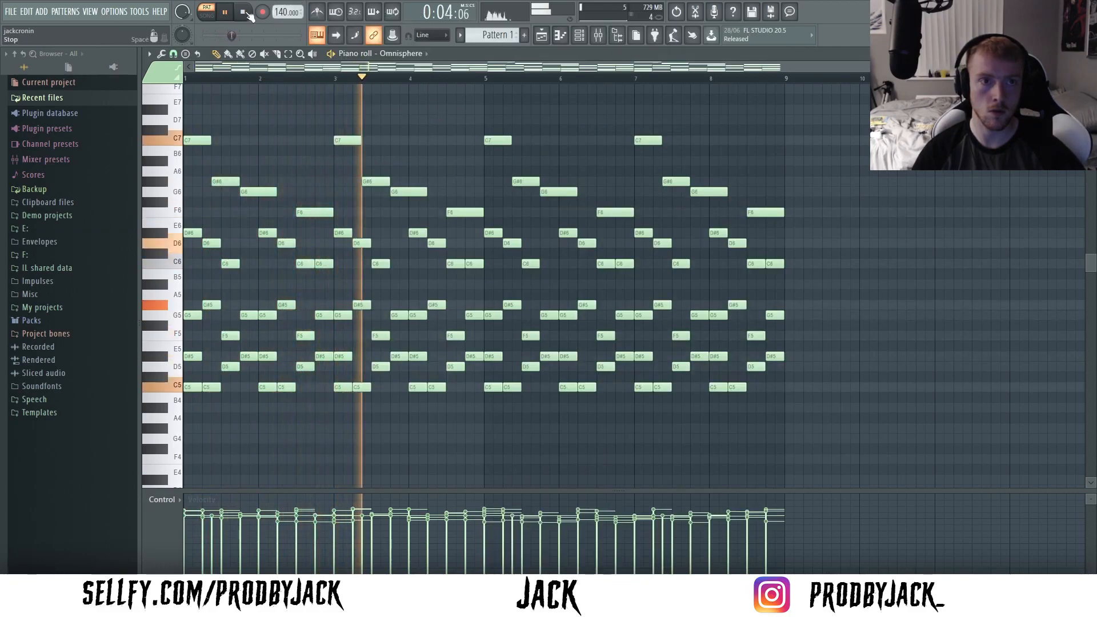
scroll(276, 13, up, 5)
scroll(277, 12, up, 1)
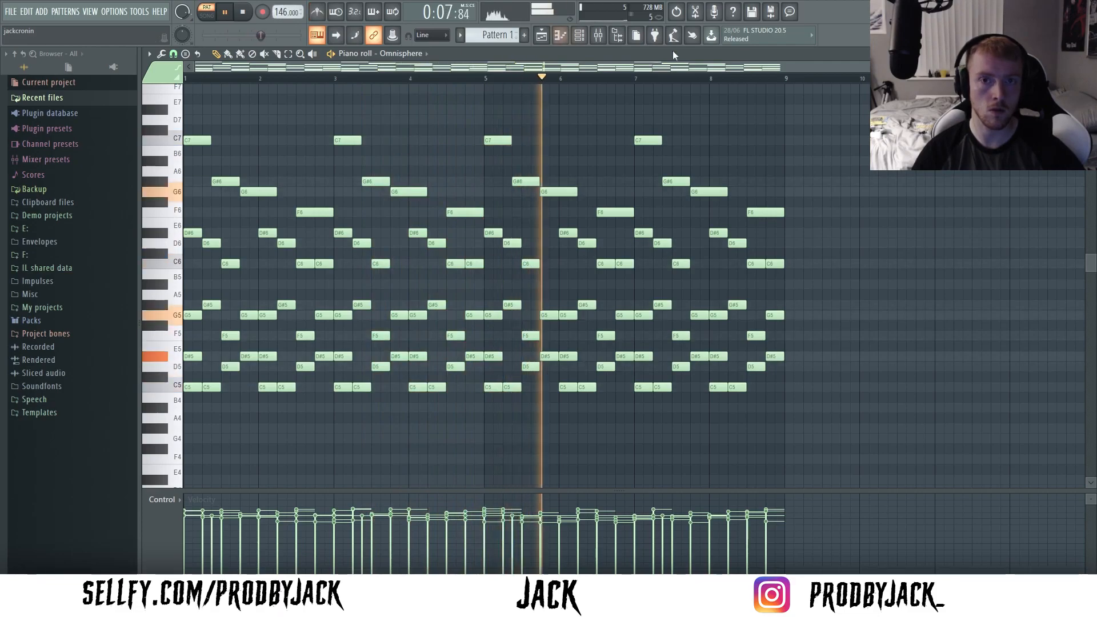
- Raise the mixer Insert 1 fader to about 1.7 dB and save the project as 6 in the melodies for mika folder
key(F9)
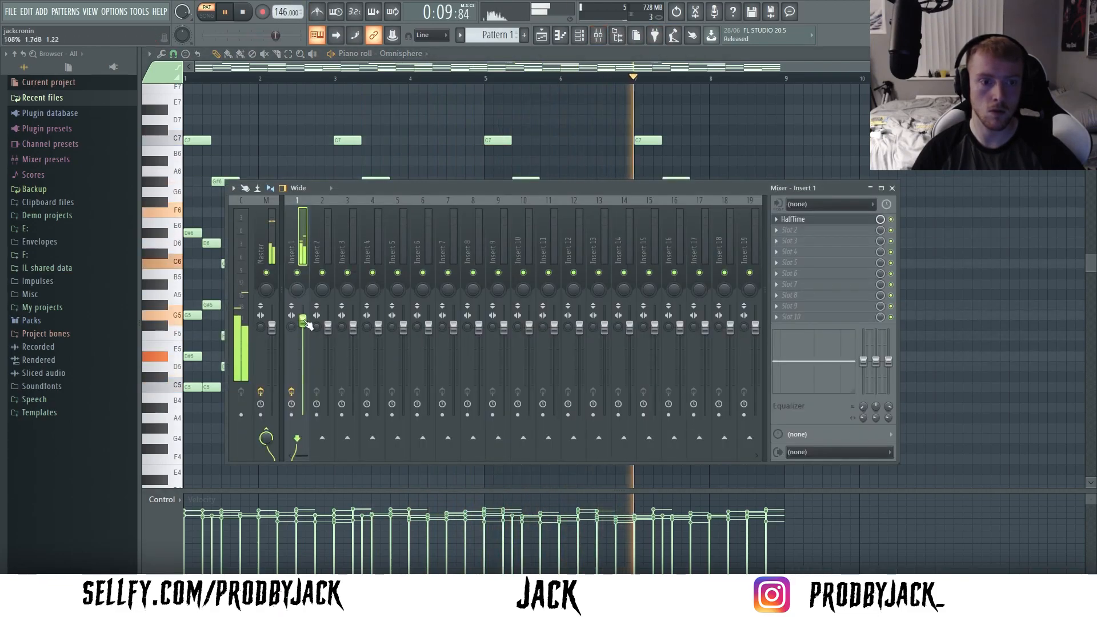
click(799, 230)
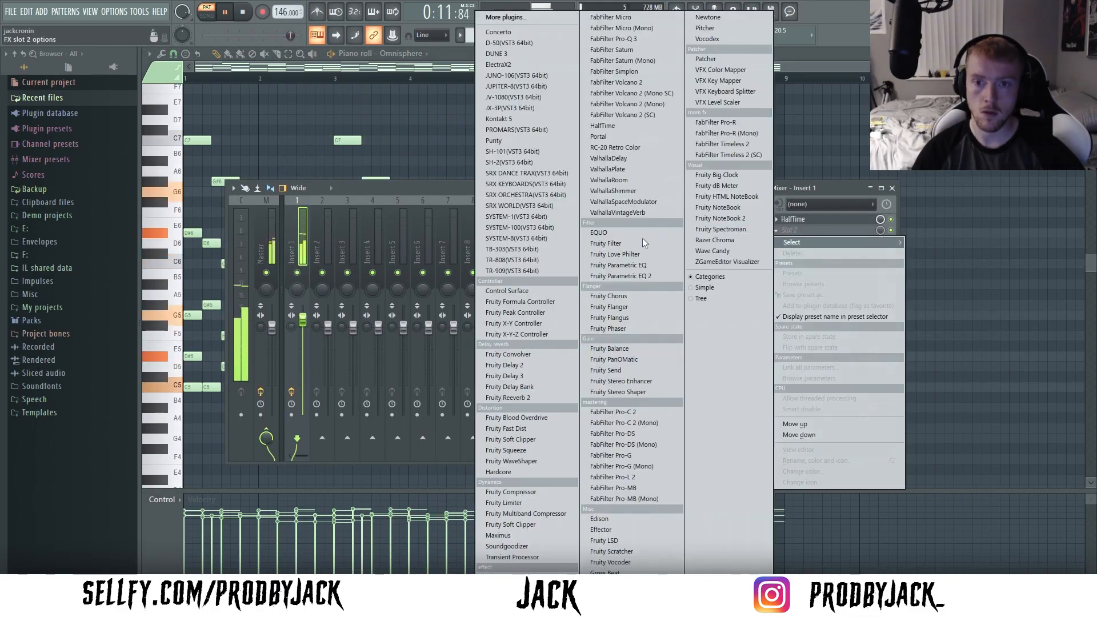
click(431, 124)
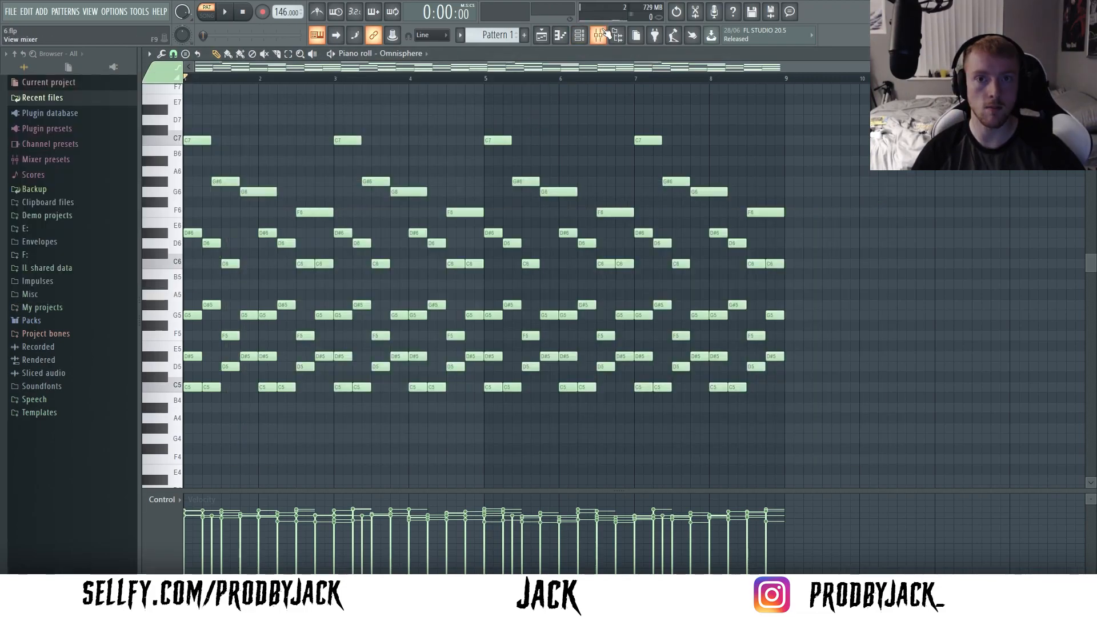
- Look over the user patch list in Omnisphere around the loaded ghost piano patch and close the instrument
click(604, 32)
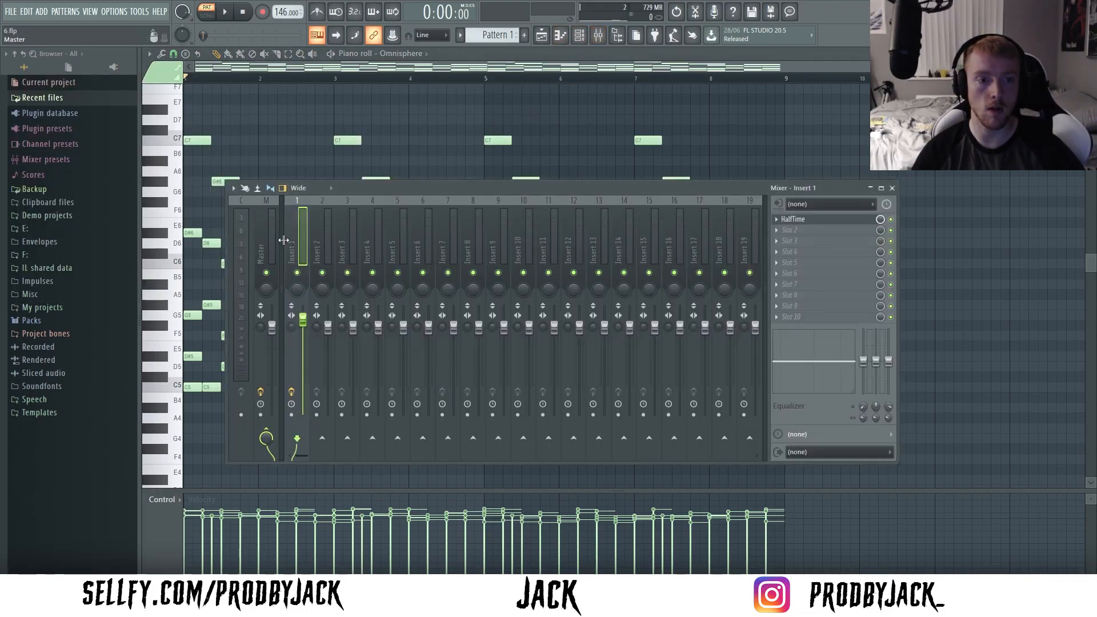
key(F9)
key(F6)
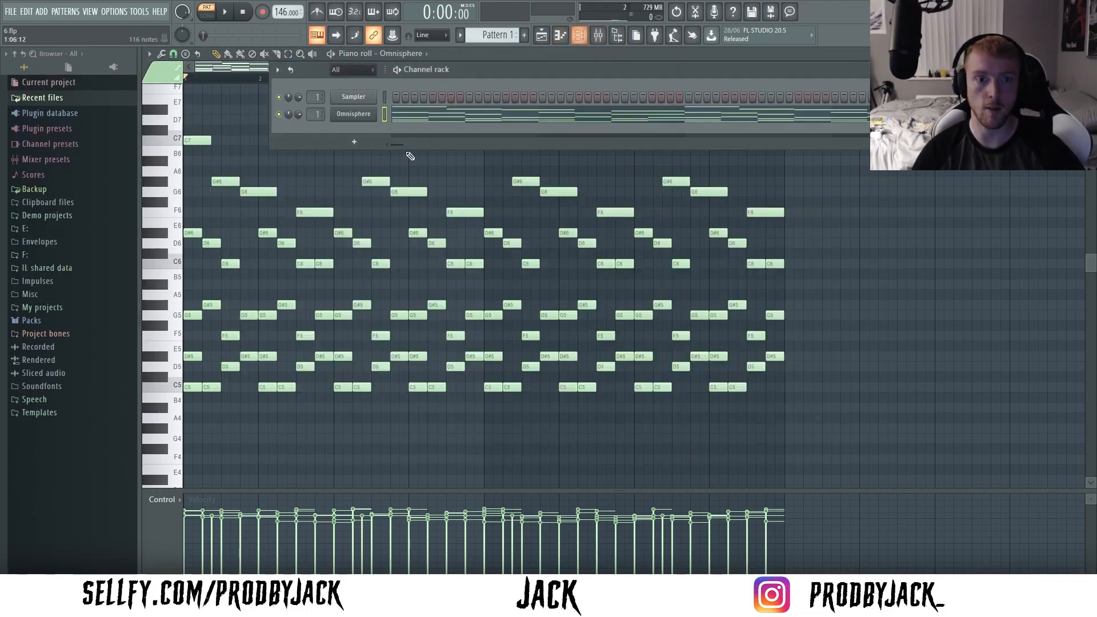
click(358, 119)
scroll(298, 448, up, 2)
scroll(298, 448, down, 2)
scroll(298, 448, up, 2)
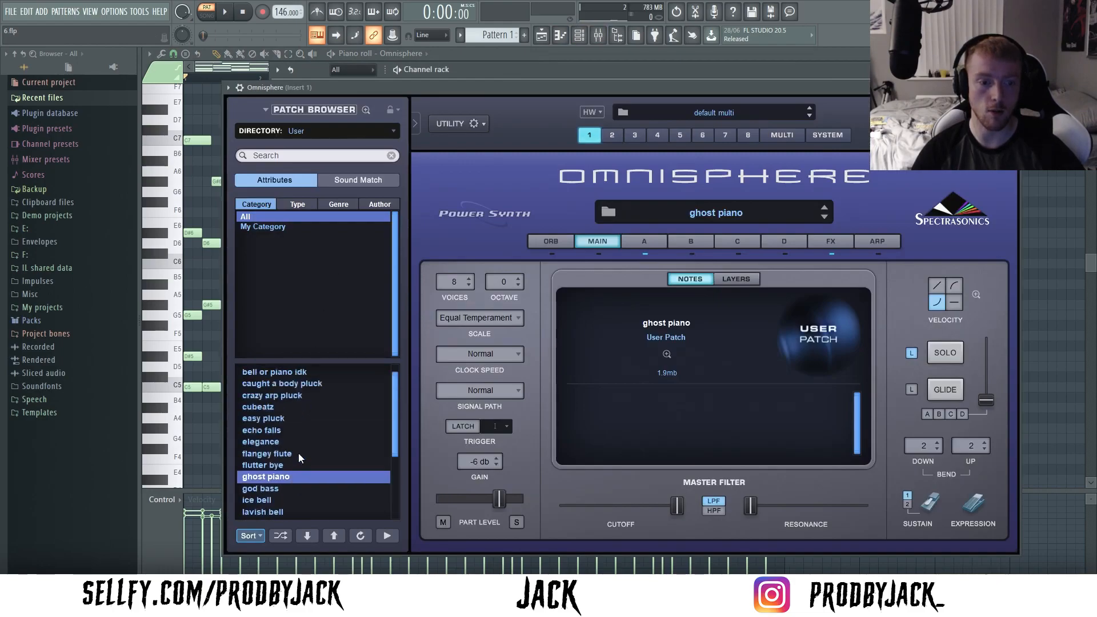
scroll(298, 453, up, 1)
key(Escape)
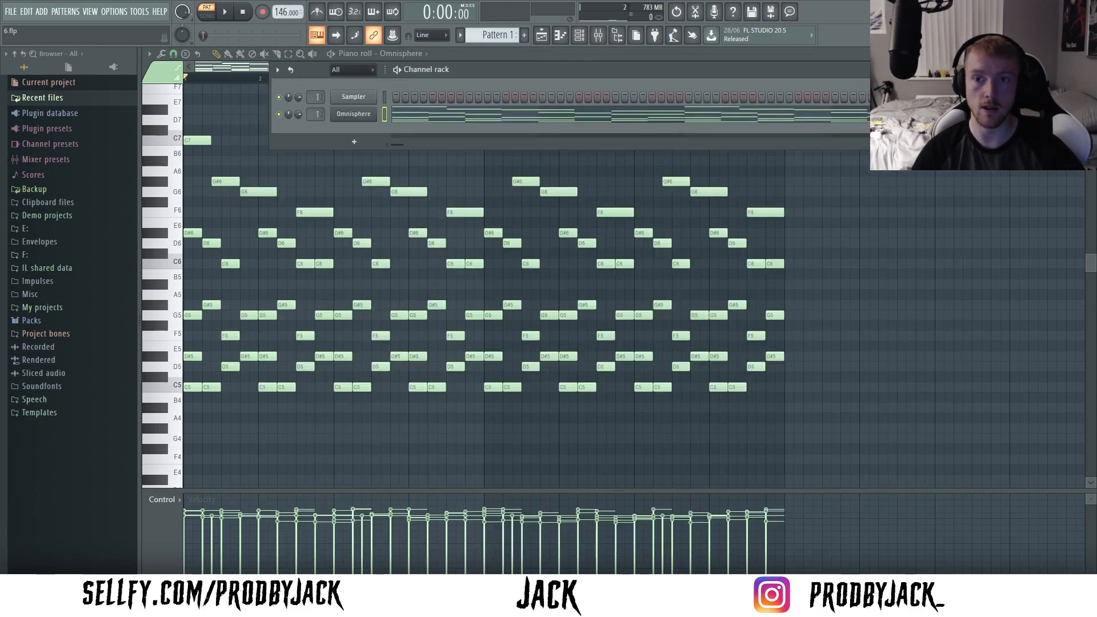
- Show HalfTime's settings on mixer Insert 1, load Portal into the second effect slot and detach its window
click(599, 33)
click(797, 222)
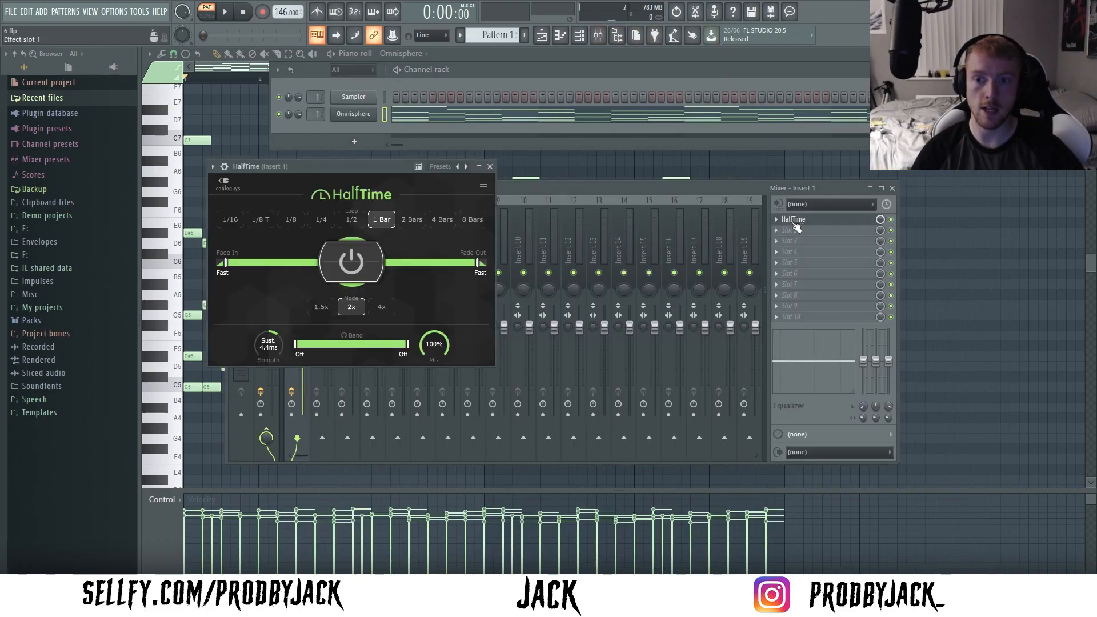
click(776, 231)
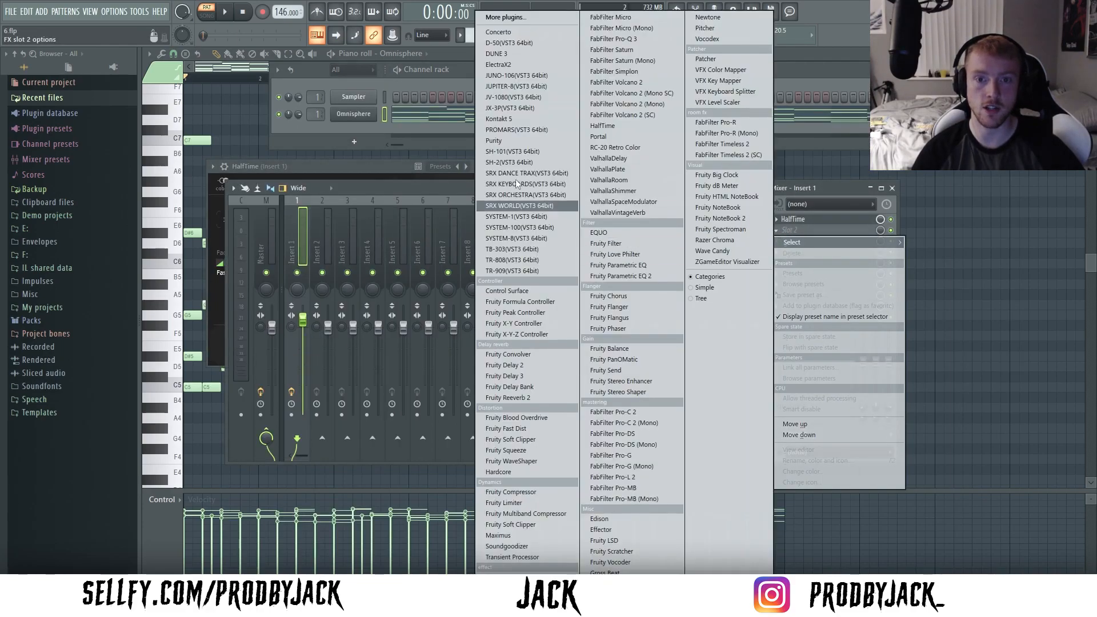
click(598, 137)
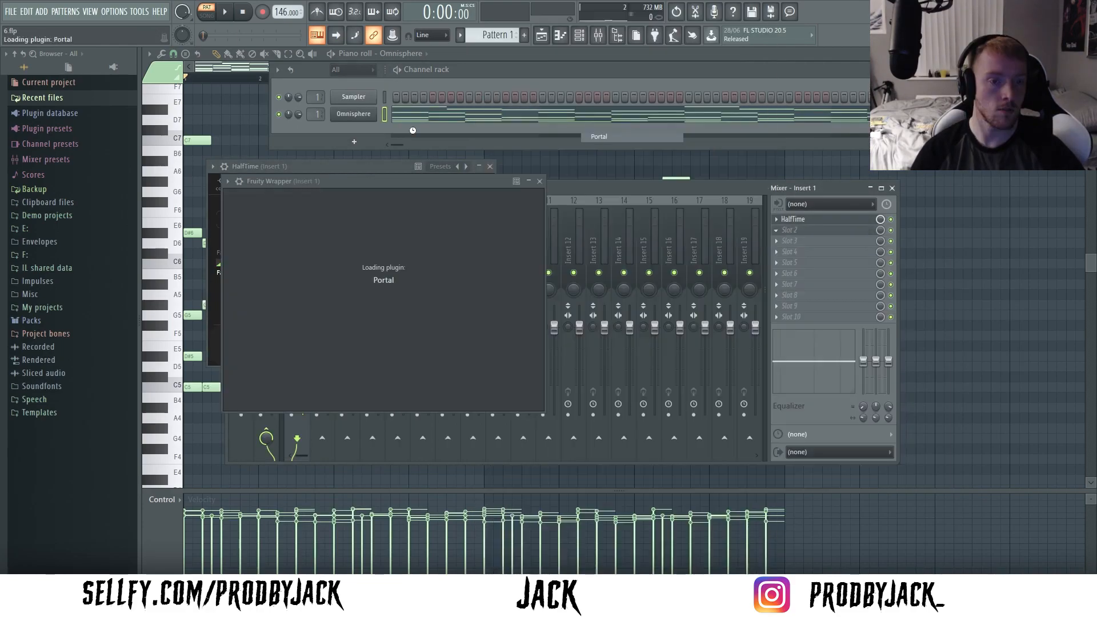
click(757, 203)
drag(665, 181, 665, 106)
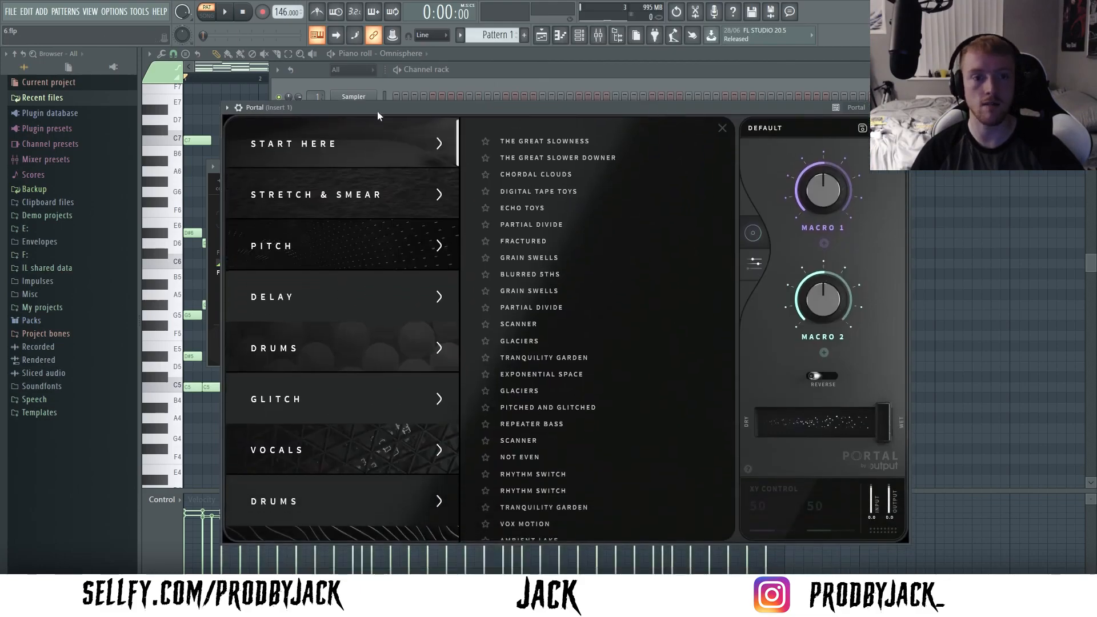
click(228, 108)
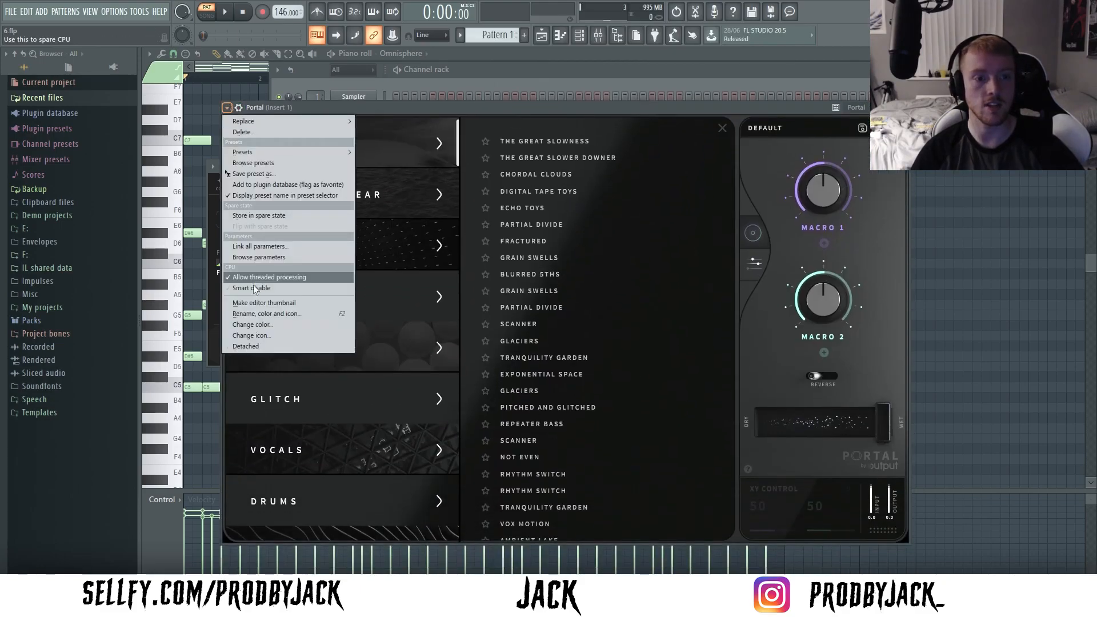
click(257, 345)
- Audition Portal's Stretch & Smear presets during playback, choose Mangle Smear and set its dry/wet mix to 20 percent
key(space)
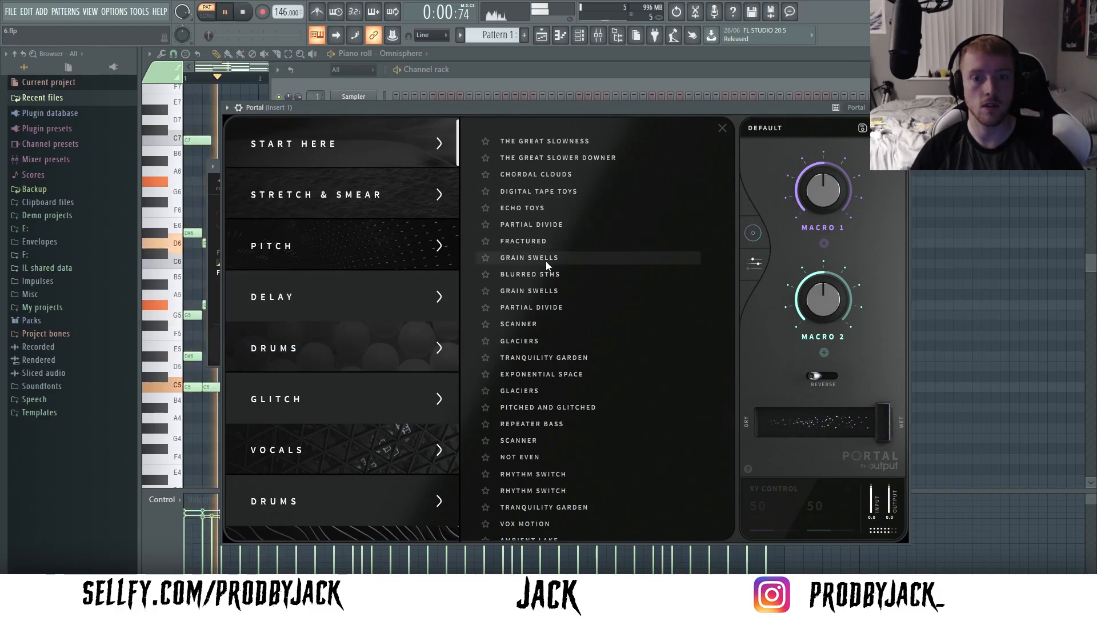
click(368, 188)
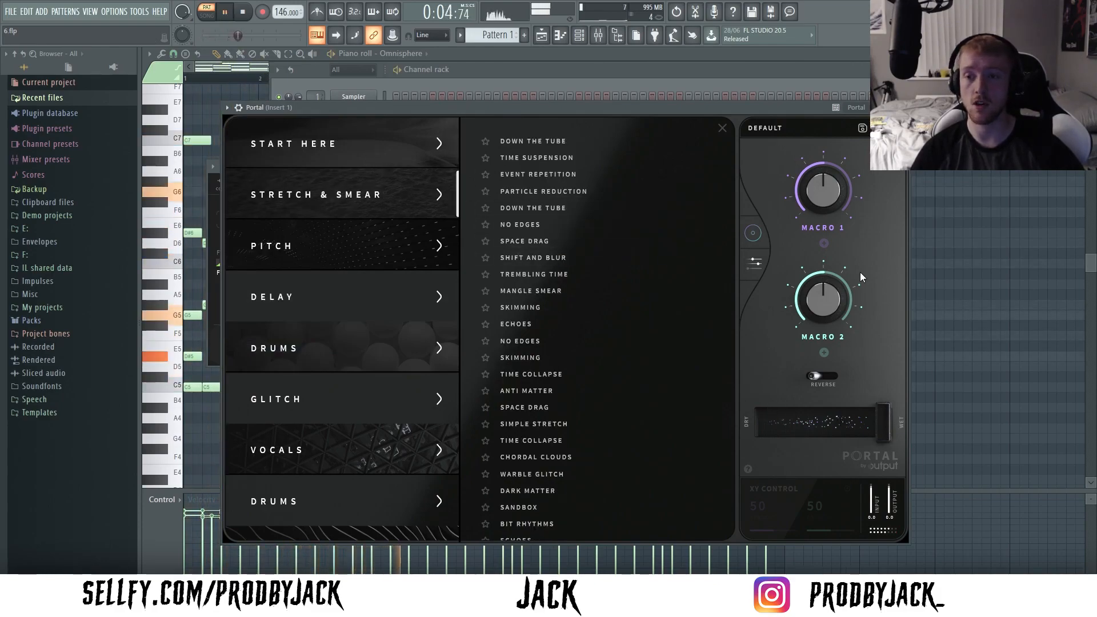
drag(883, 419, 824, 422)
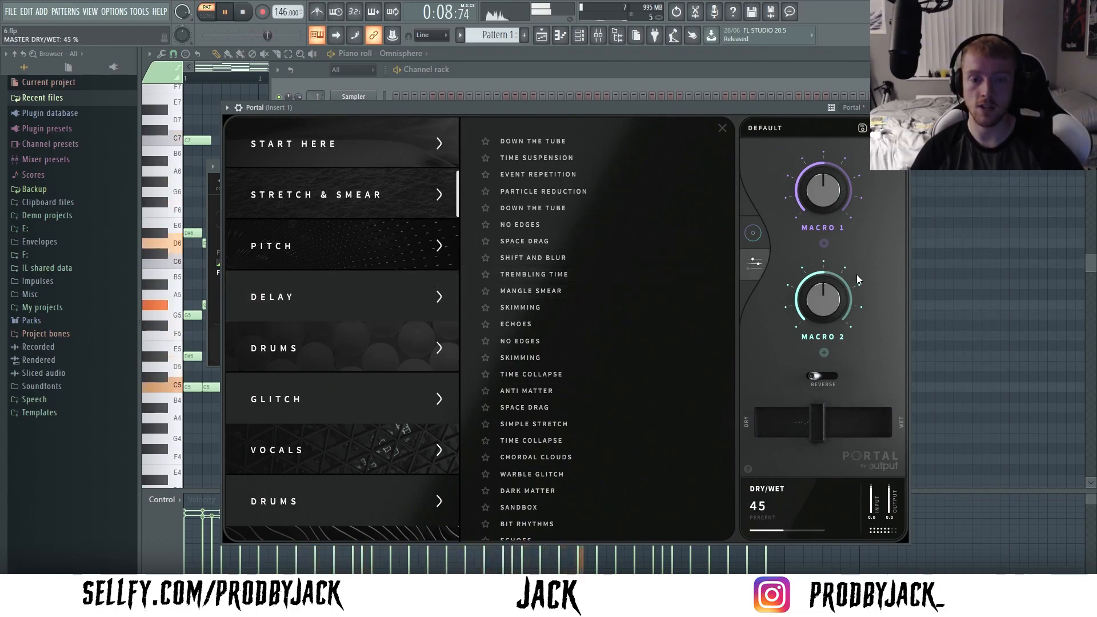
click(544, 223)
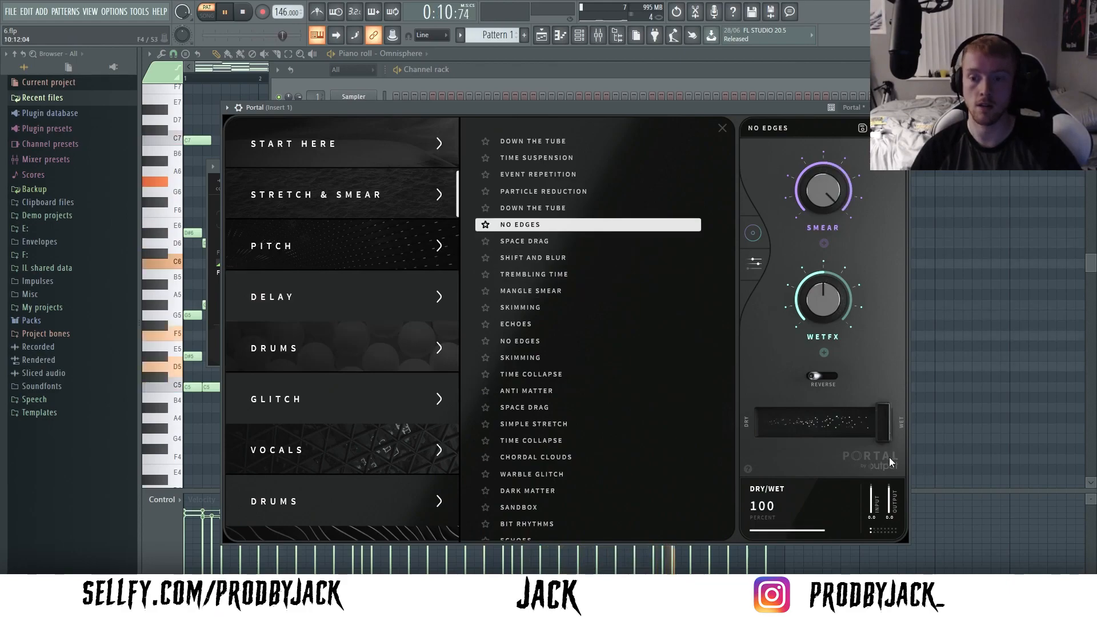
click(528, 262)
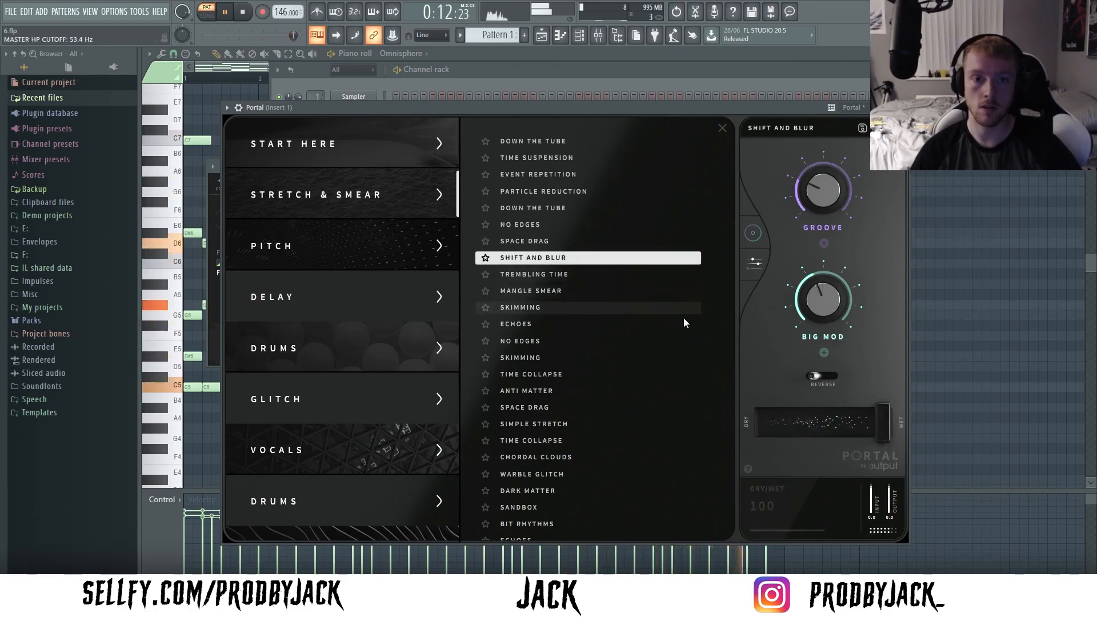
click(574, 293)
drag(884, 423, 790, 423)
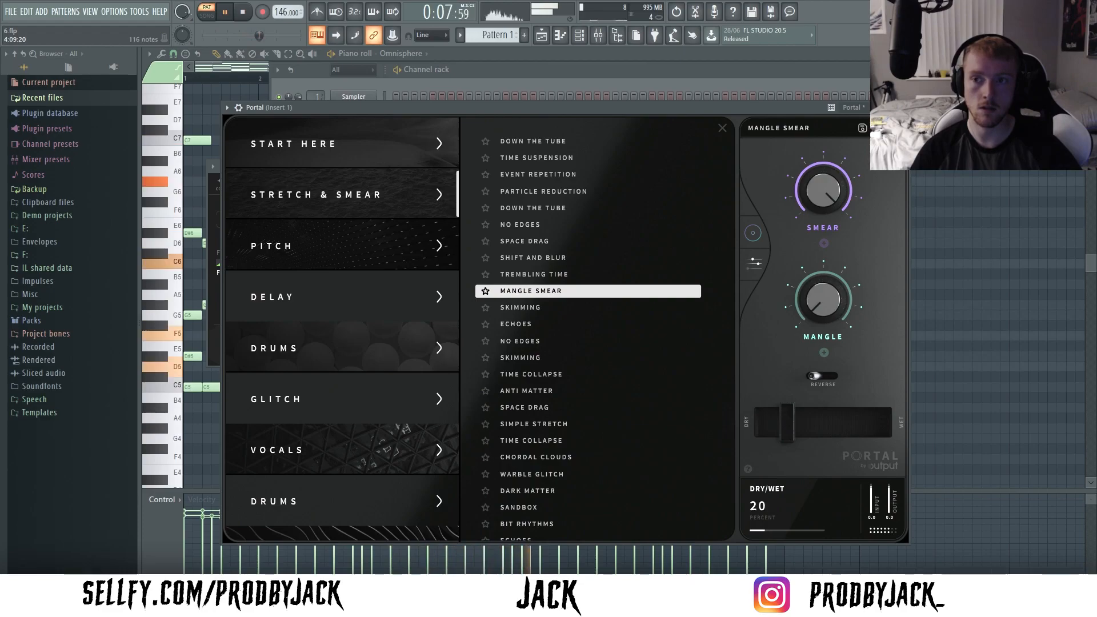
click(722, 128)
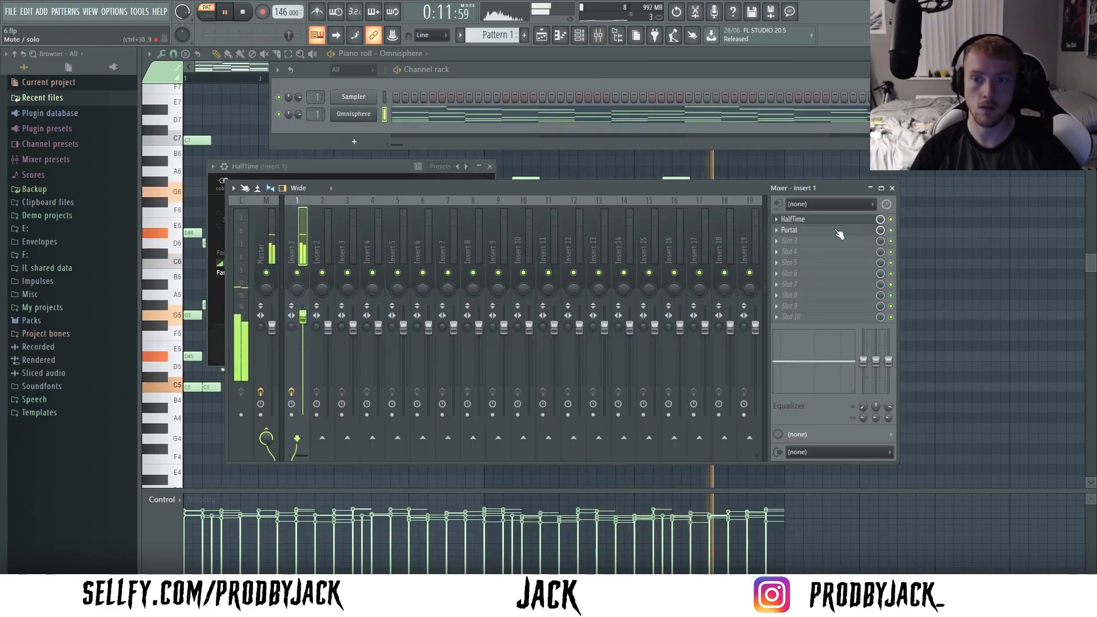
- Load FabFilter Pro-Q 3 into Insert 1's third slot and add a low-end band with a 36 dB/oct slope
click(779, 242)
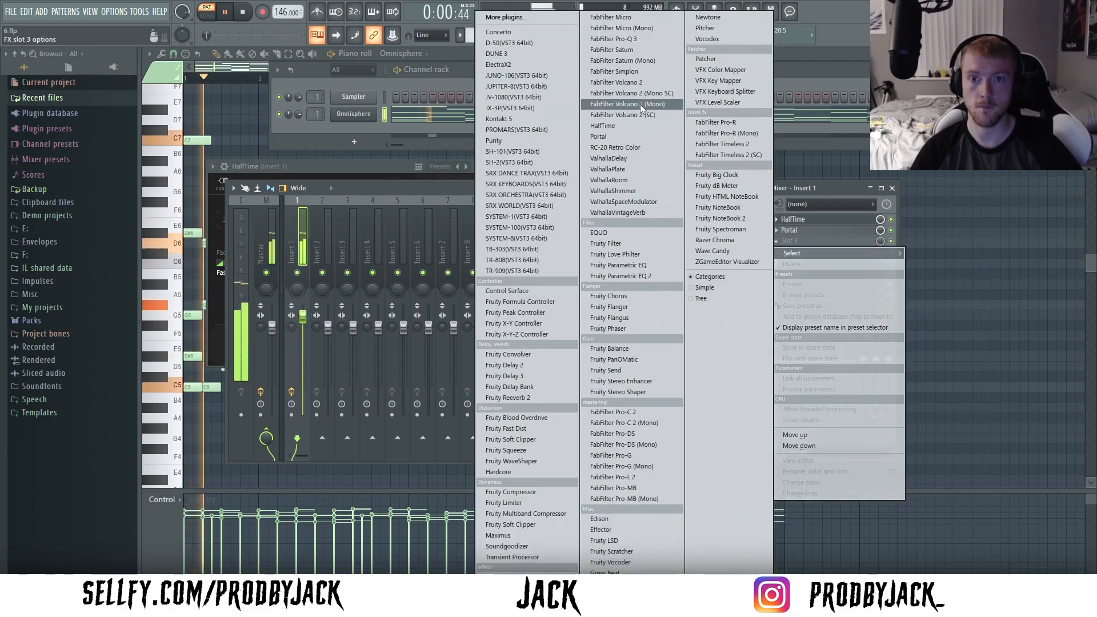
click(634, 39)
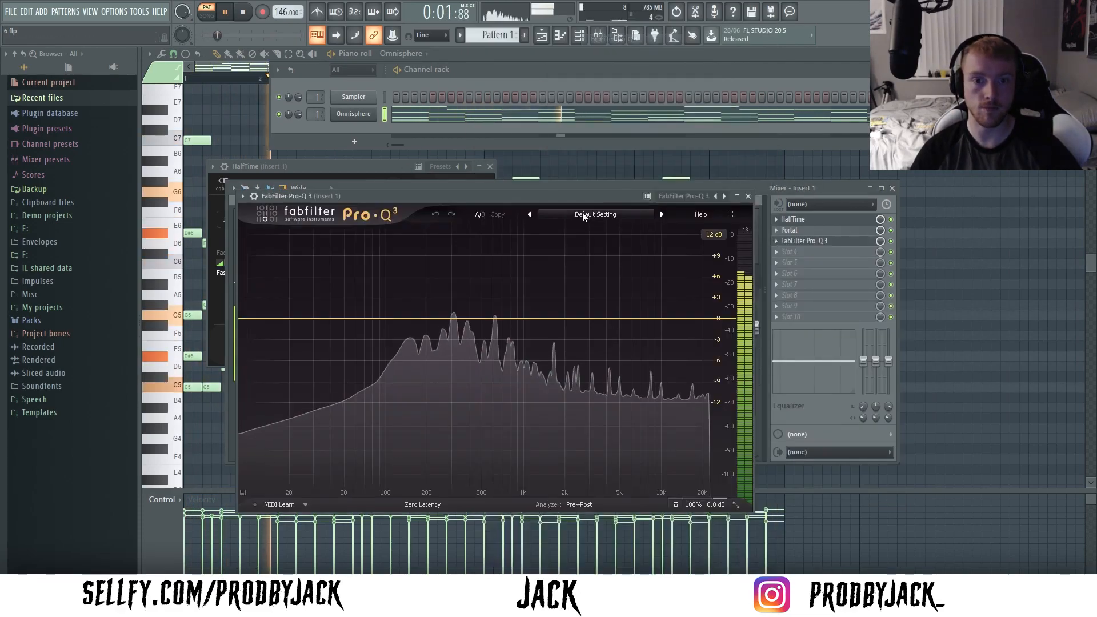
drag(244, 318, 330, 357)
click(275, 469)
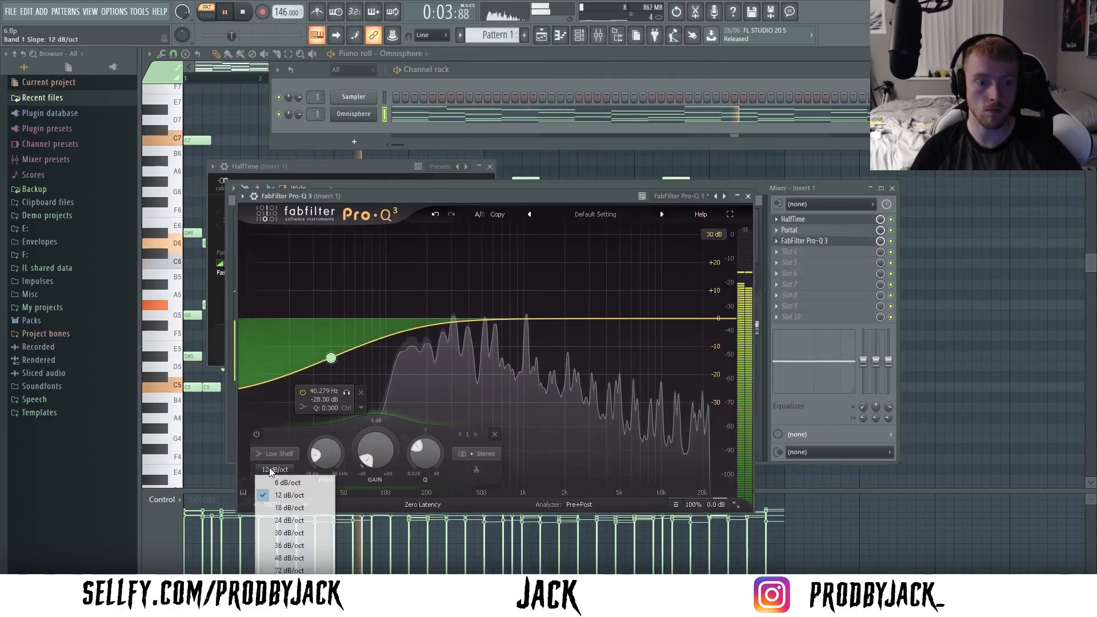
click(293, 544)
- Change the Pro-Q 3 band to a Low Cut and set its frequency to about 194 Hz
click(277, 454)
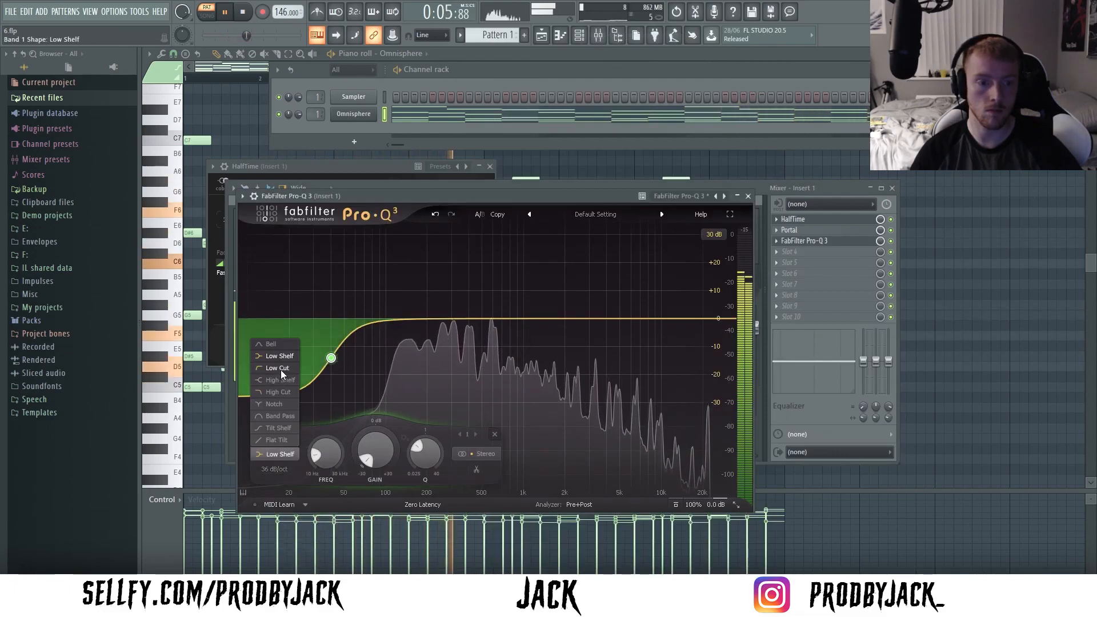
click(268, 424)
drag(331, 351, 422, 322)
drag(426, 322, 428, 323)
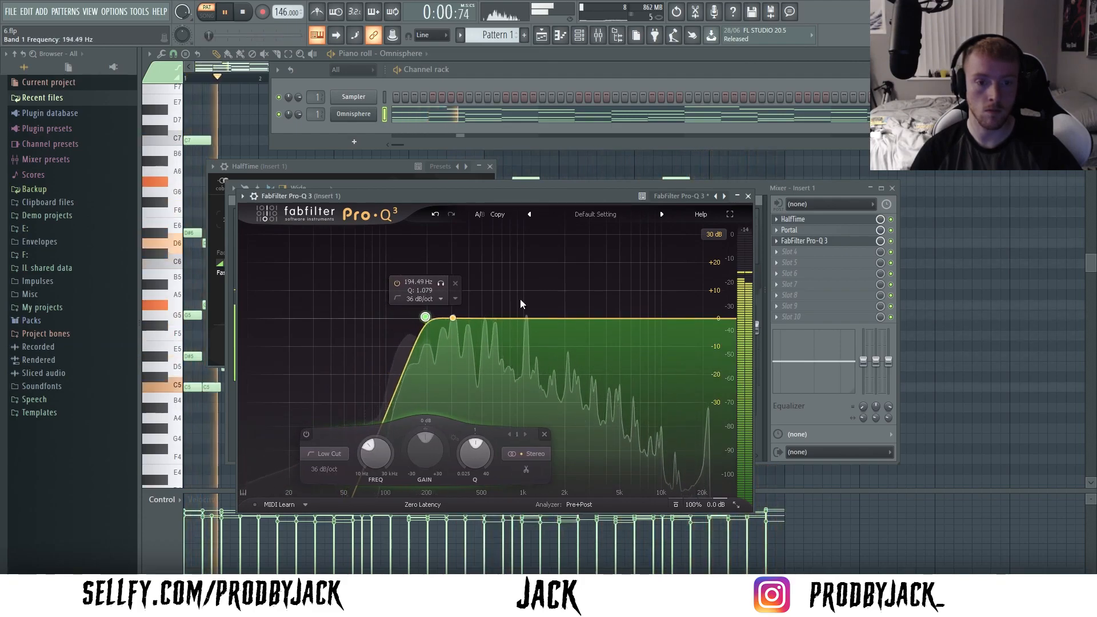
click(747, 196)
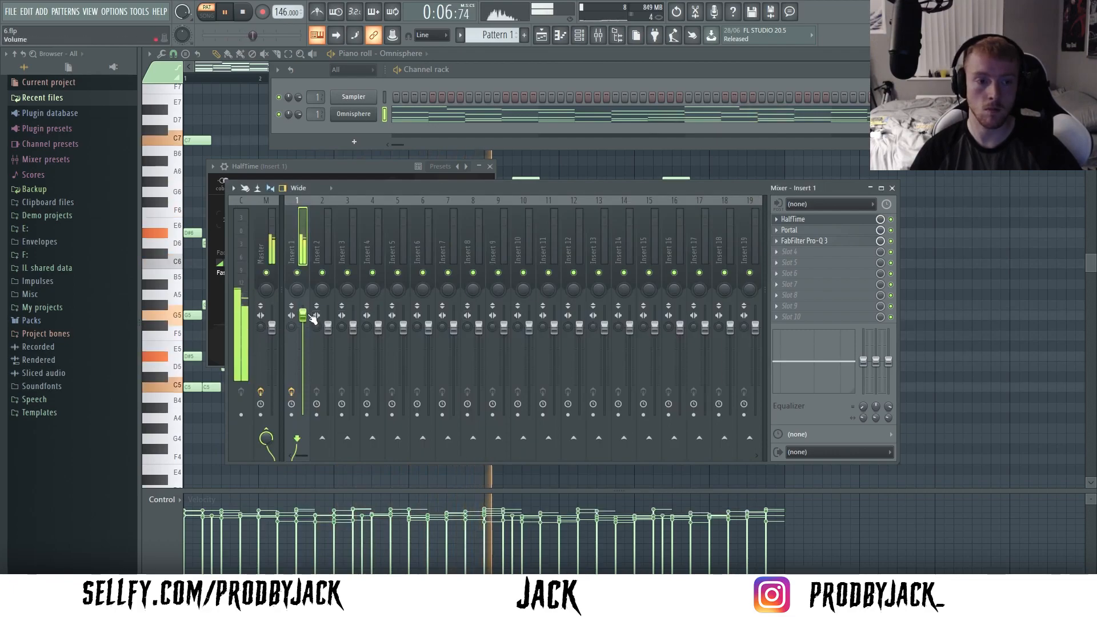
- Stop playback, transpose all the notes in the piano roll down two semitones and play the loop again
click(252, 102)
key(space)
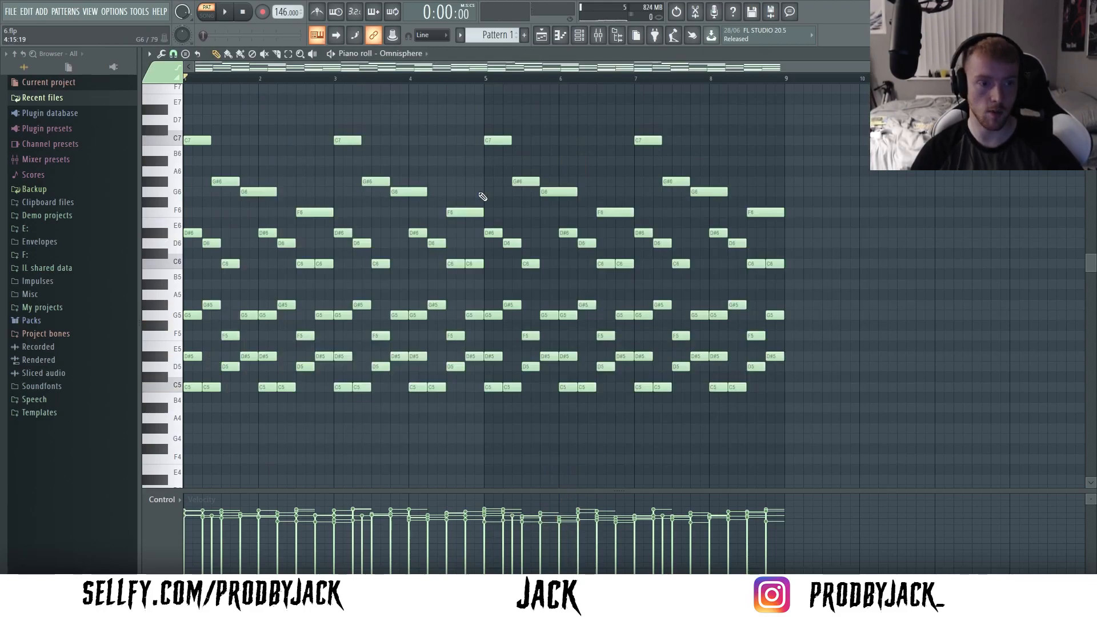
key(shift+Down)
key(shift+Down)
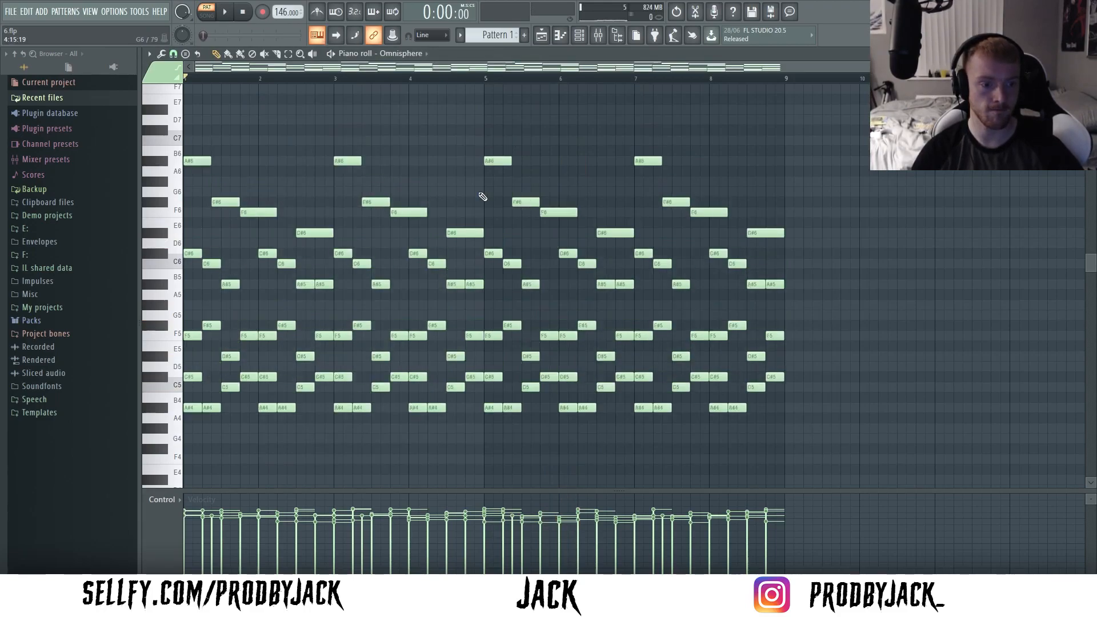
key(space)
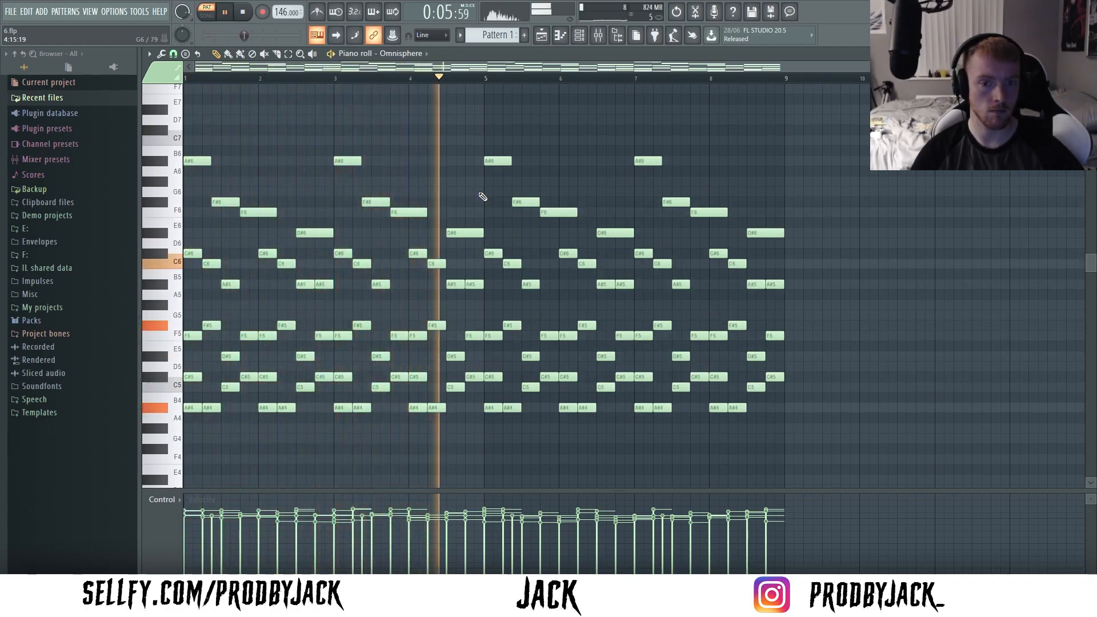
- Set the piano roll's scale highlighting root note to A# and stop playback
click(149, 54)
mouse_move(177, 125)
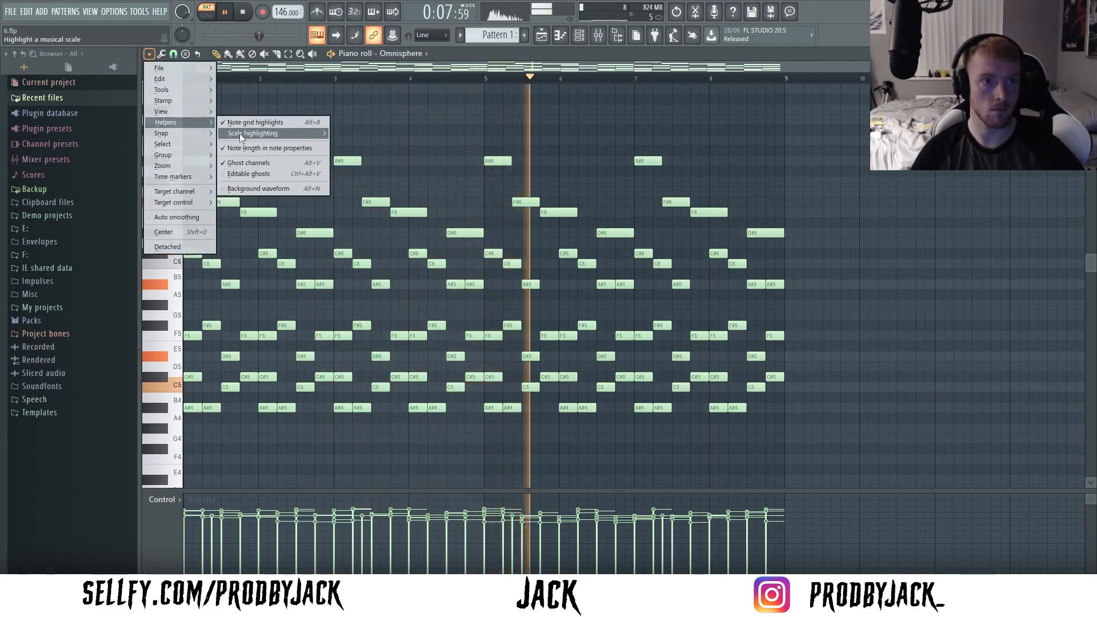
mouse_move(243, 133)
click(346, 252)
key(space)
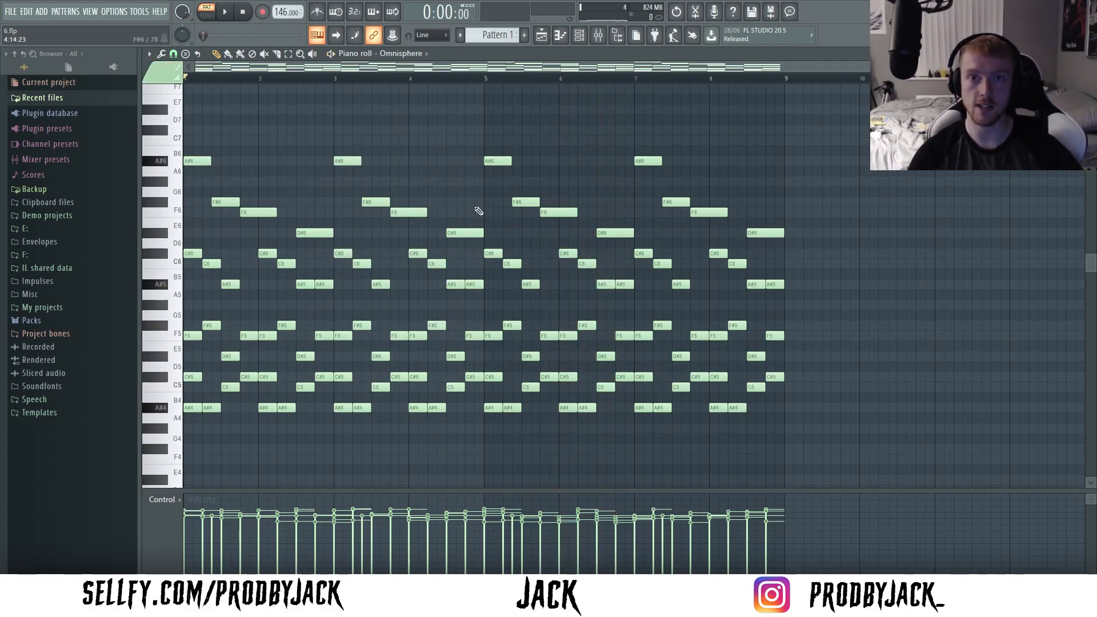
- Add a second Omnisphere instance routed to Insert 2, load the user patch metal guitar and play the loop
click(579, 35)
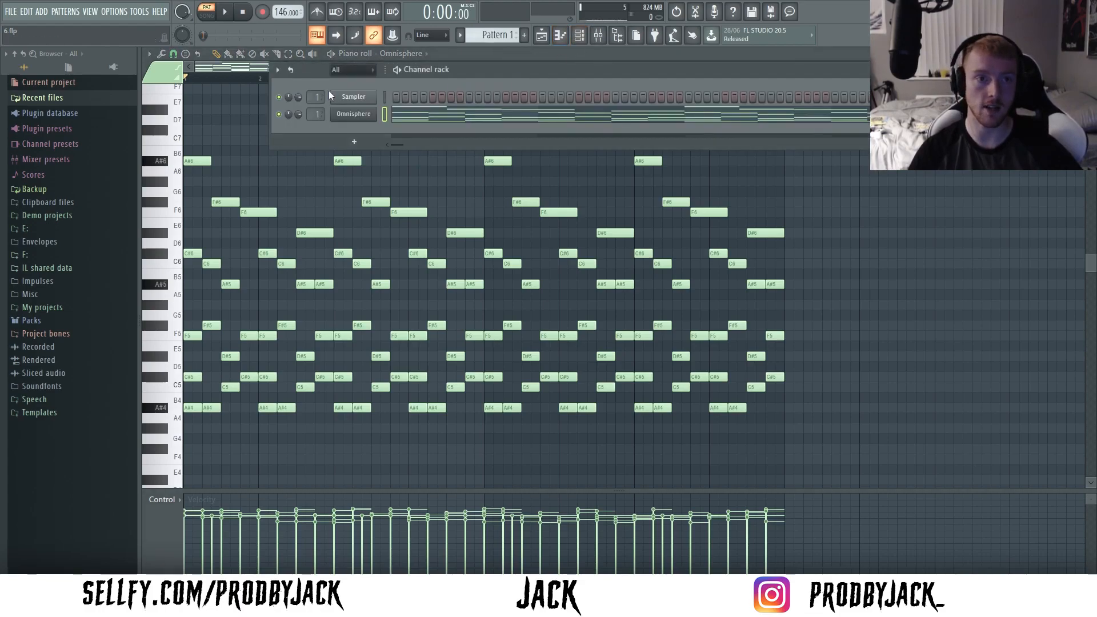
drag(471, 71, 447, 80)
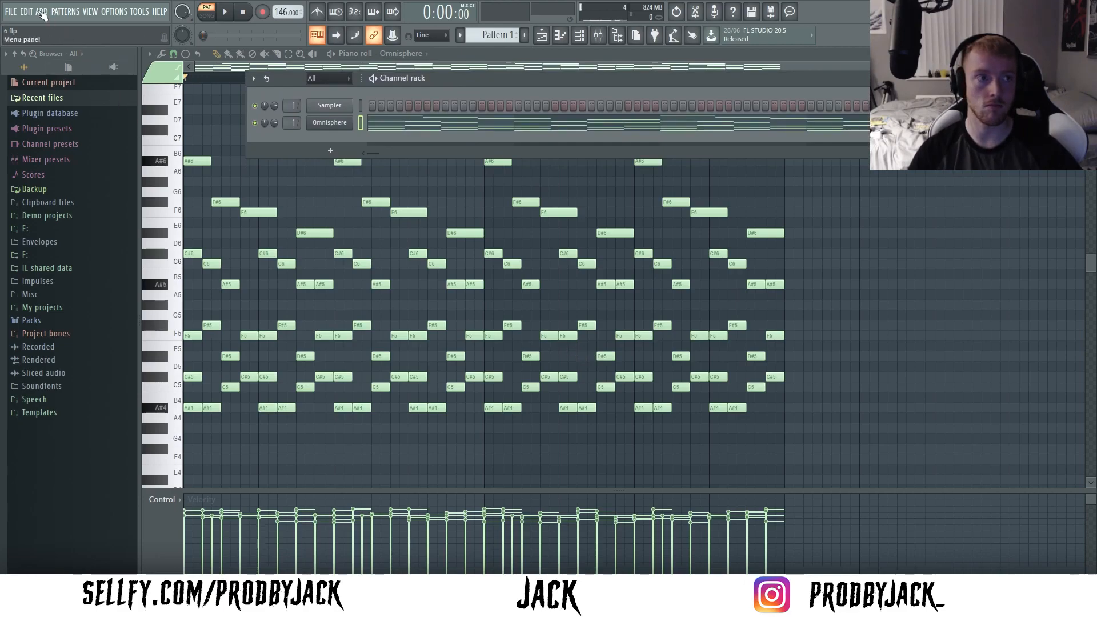
click(41, 12)
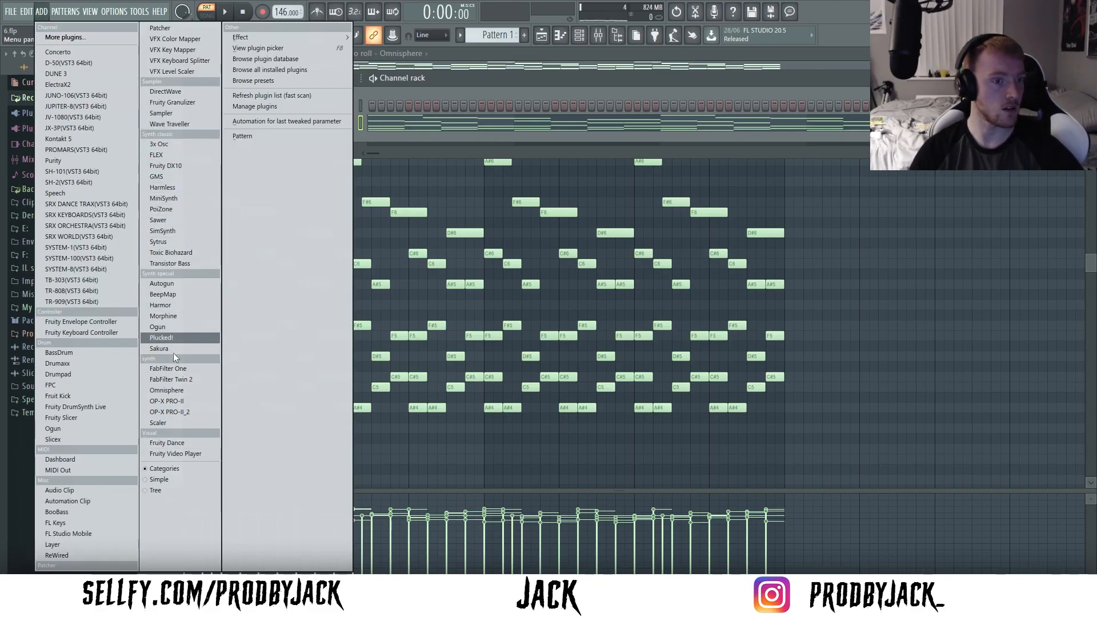
click(167, 390)
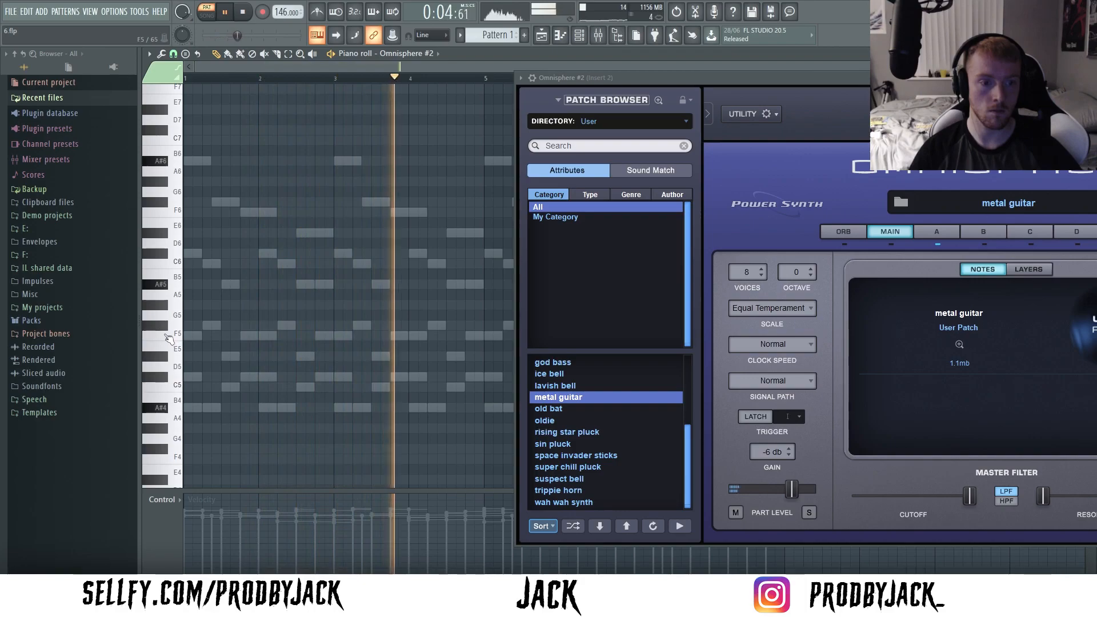
key(space)
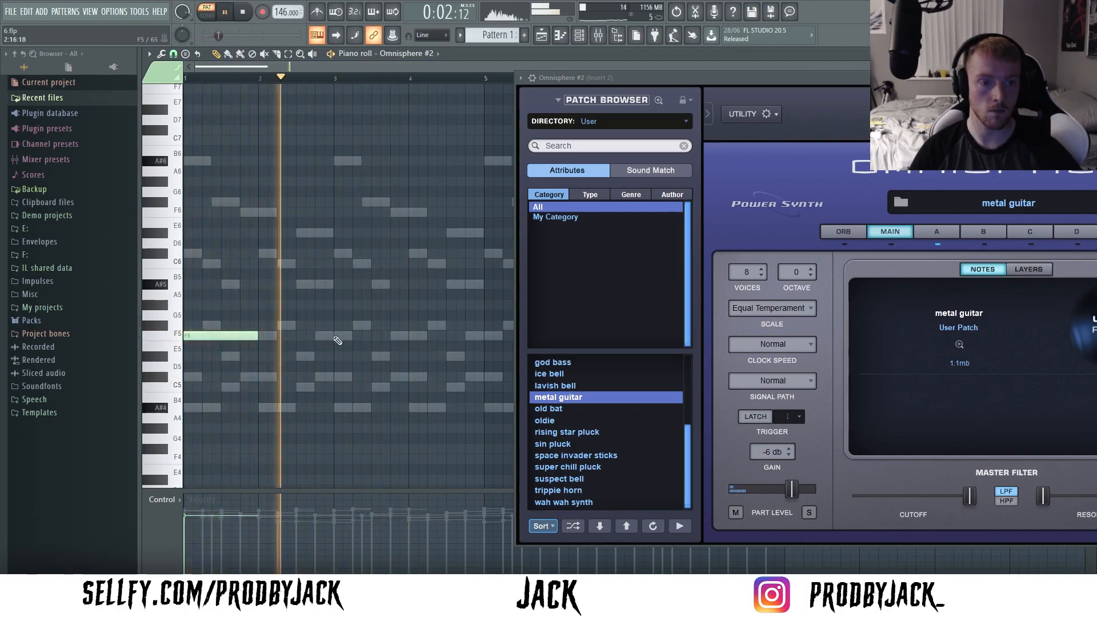
- Draw one-bar notes F5 in bar 1, C#5 in bar 3 and A#4 in bar 4, and duplicate them into bars 5 to 8
click(340, 377)
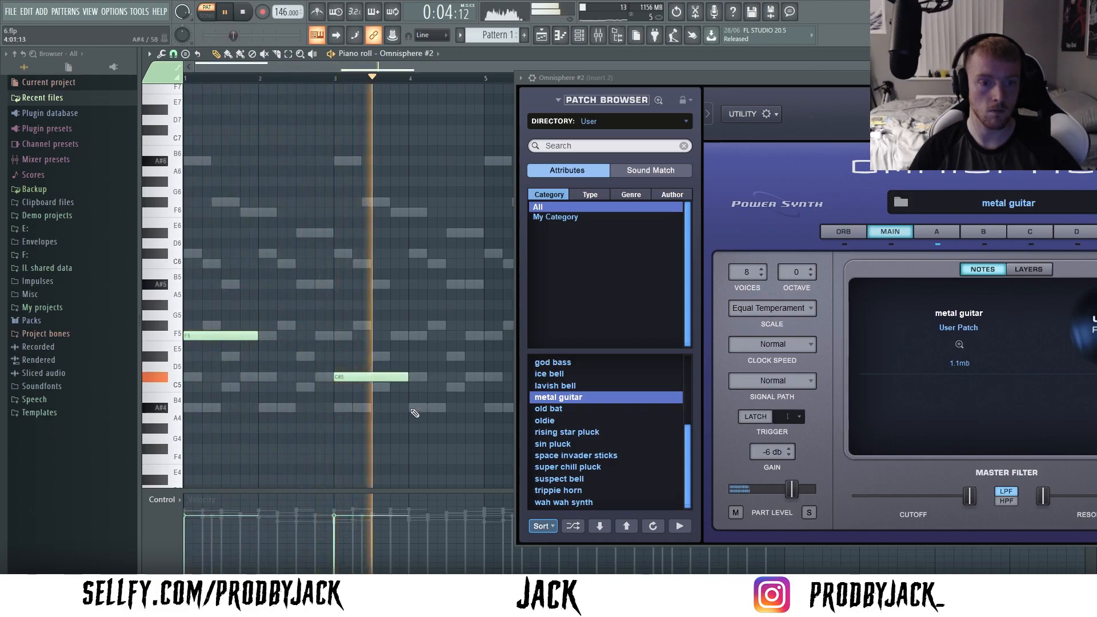
click(412, 409)
drag(439, 450, 513, 327)
key(ctrl+d)
key(space)
drag(1005, 78, 722, 92)
click(1027, 92)
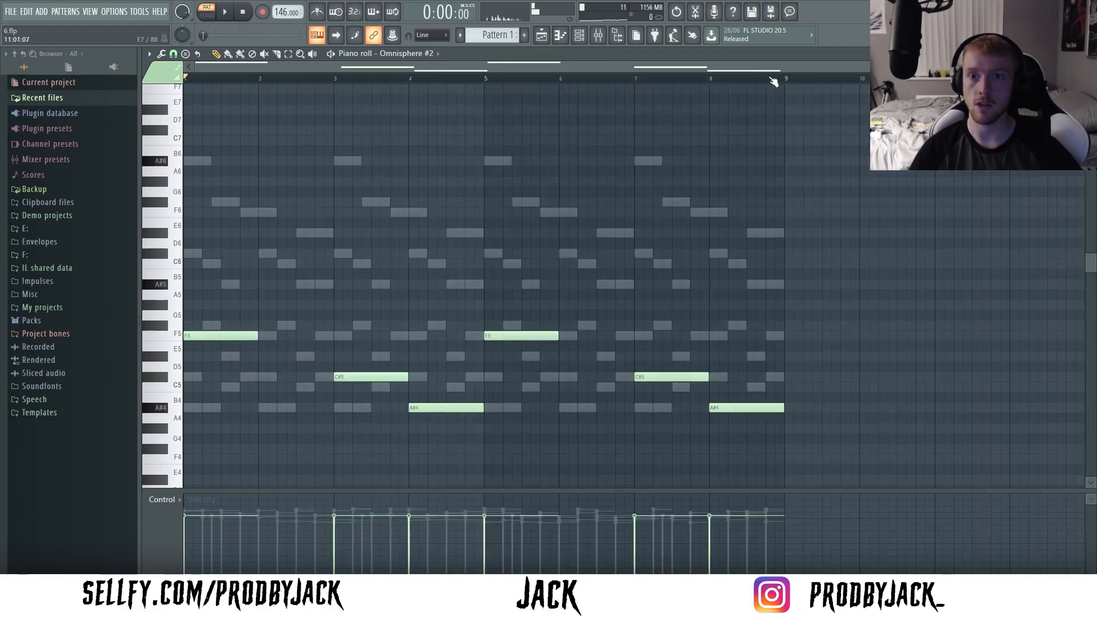
- Balance the two layers in the mixer during playback, lowering Insert 2 to about -11.5 dB and raising Insert 1 slightly
click(597, 38)
key(space)
drag(328, 340, 329, 361)
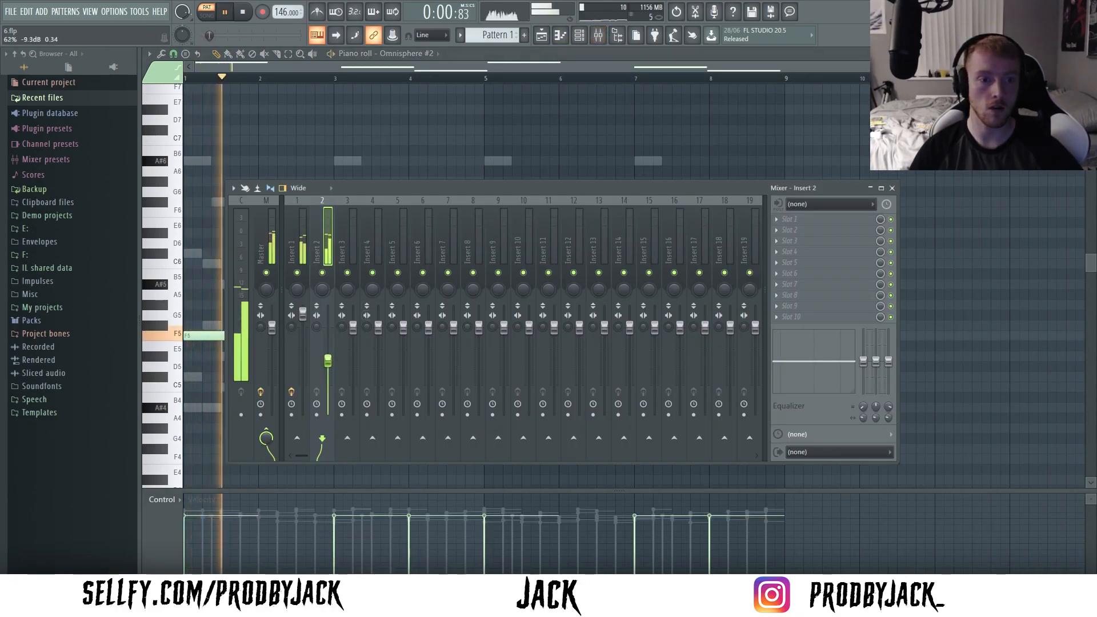
drag(304, 314, 305, 311)
drag(328, 362, 329, 367)
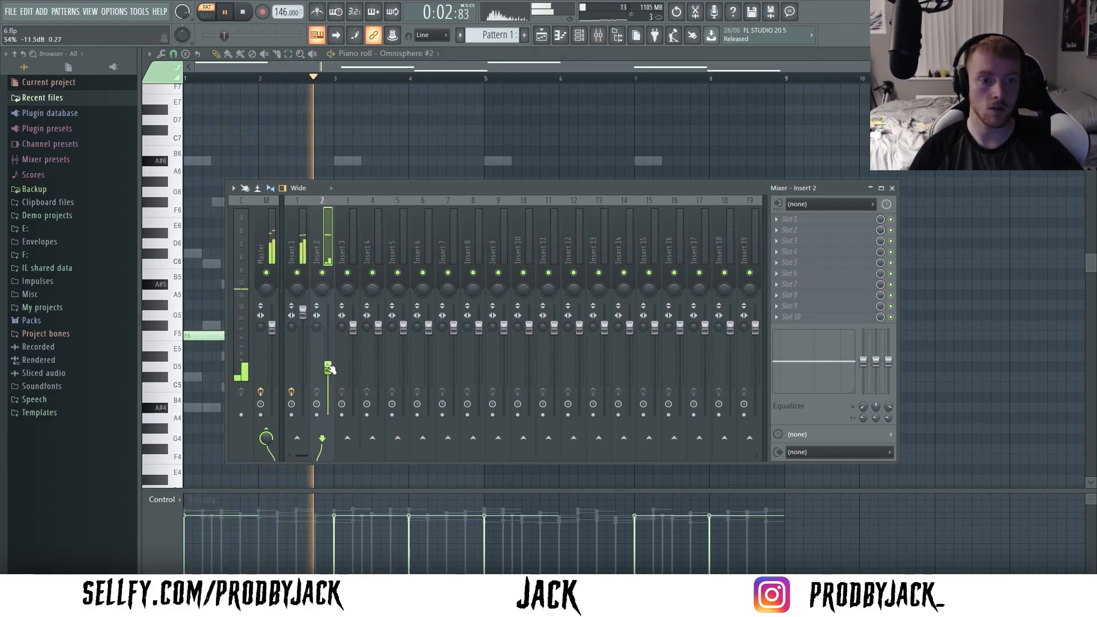
drag(304, 312, 305, 308)
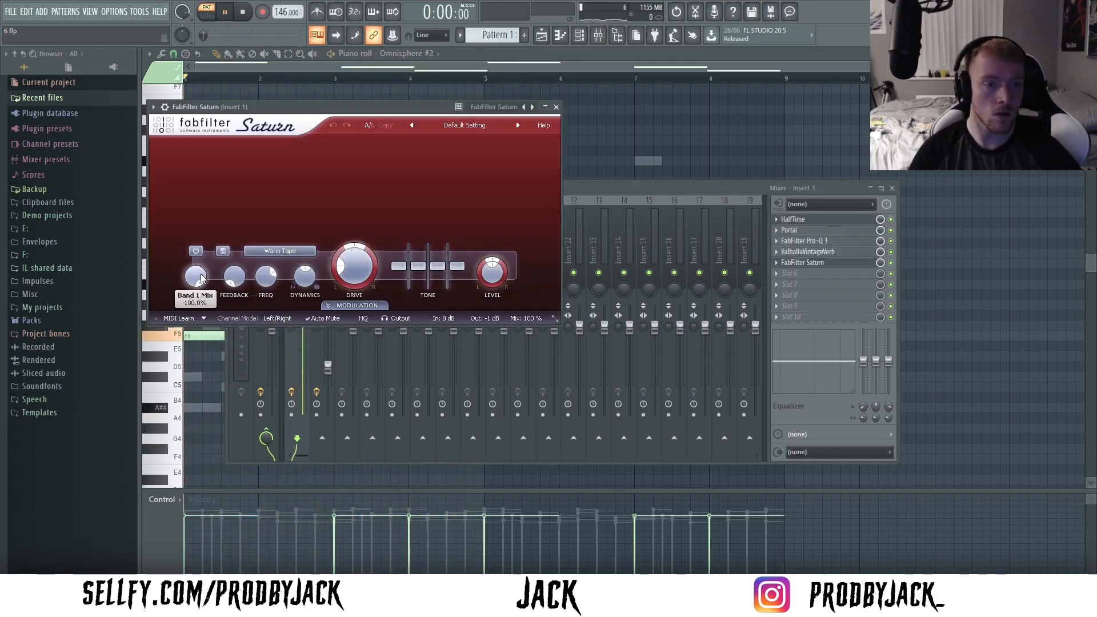
- Set up FabFilter Saturn's Warm Tape on Insert 1 with the mix at about 27% and a slight mid tone boost
drag(200, 273, 201, 308)
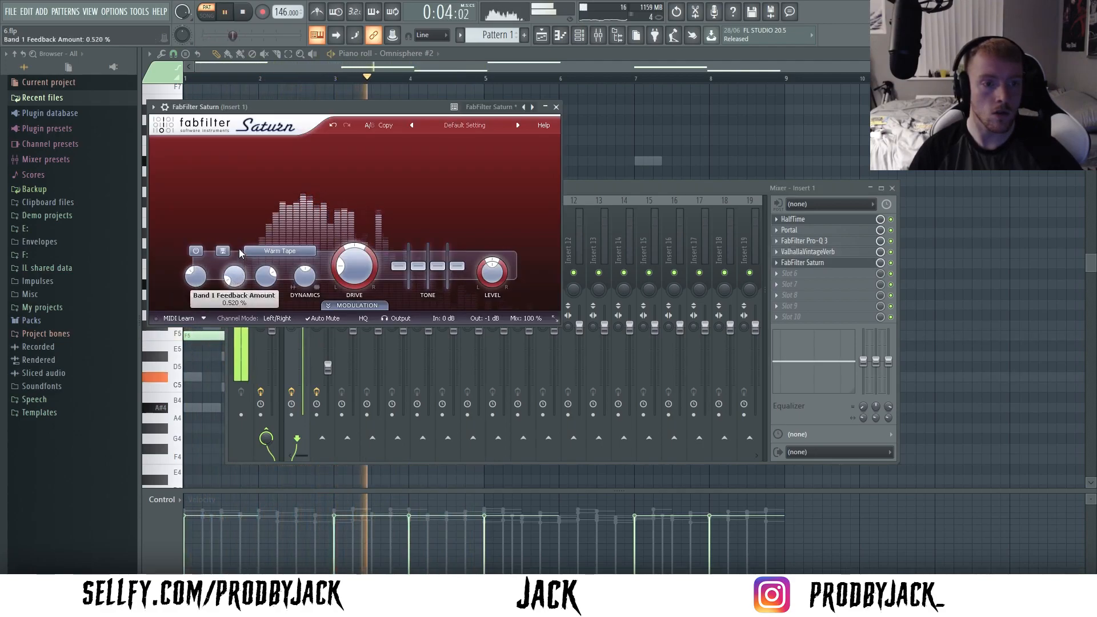
drag(240, 252, 240, 243)
drag(302, 280, 303, 278)
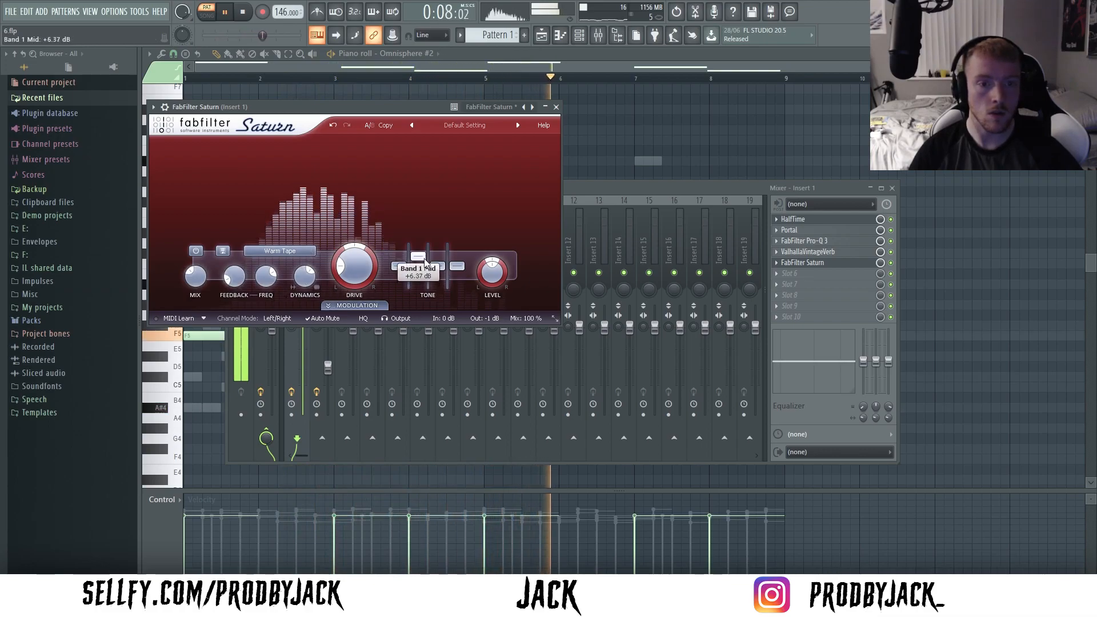
drag(420, 261, 420, 265)
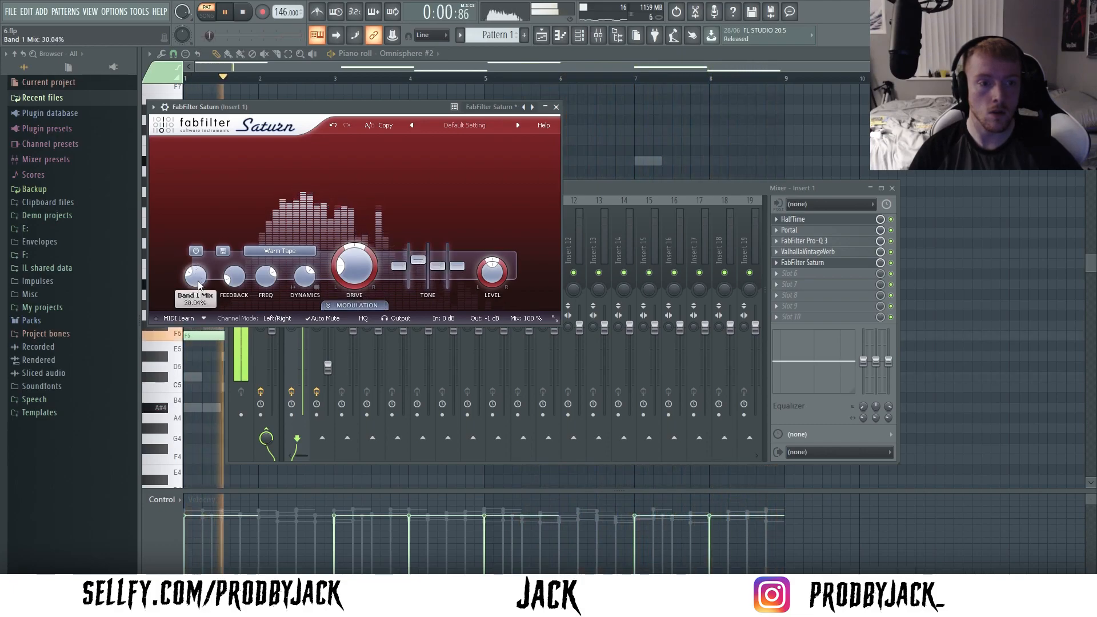
drag(197, 290, 197, 294)
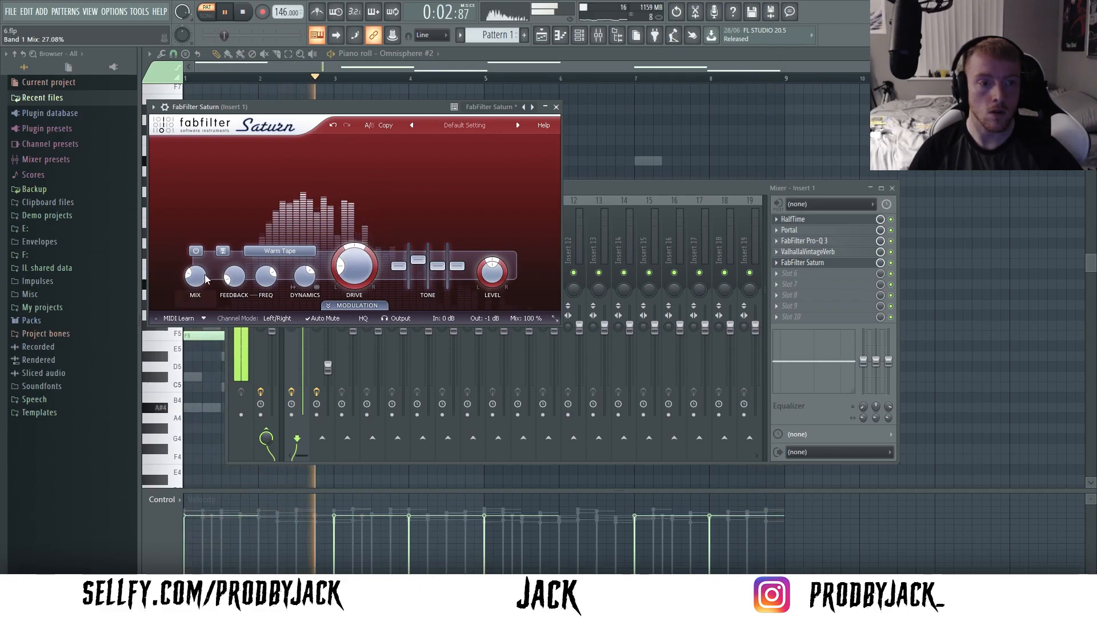
click(555, 106)
- Reset Insert 1's volume fader, raise it moderately above the default level and stop playback
right_click(301, 303)
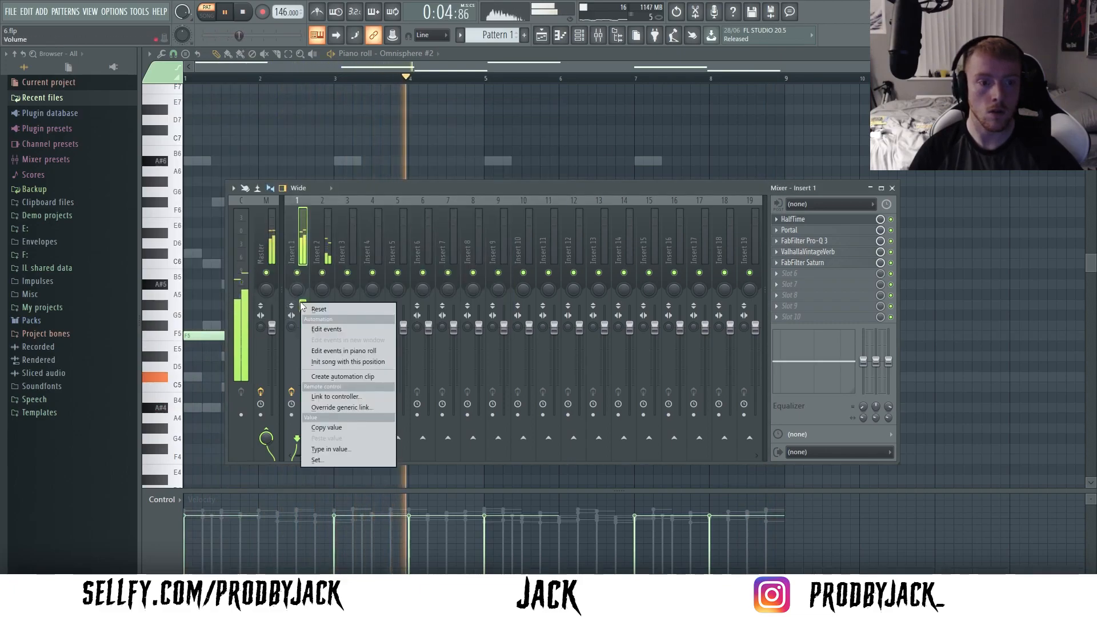
click(318, 309)
drag(303, 328, 304, 312)
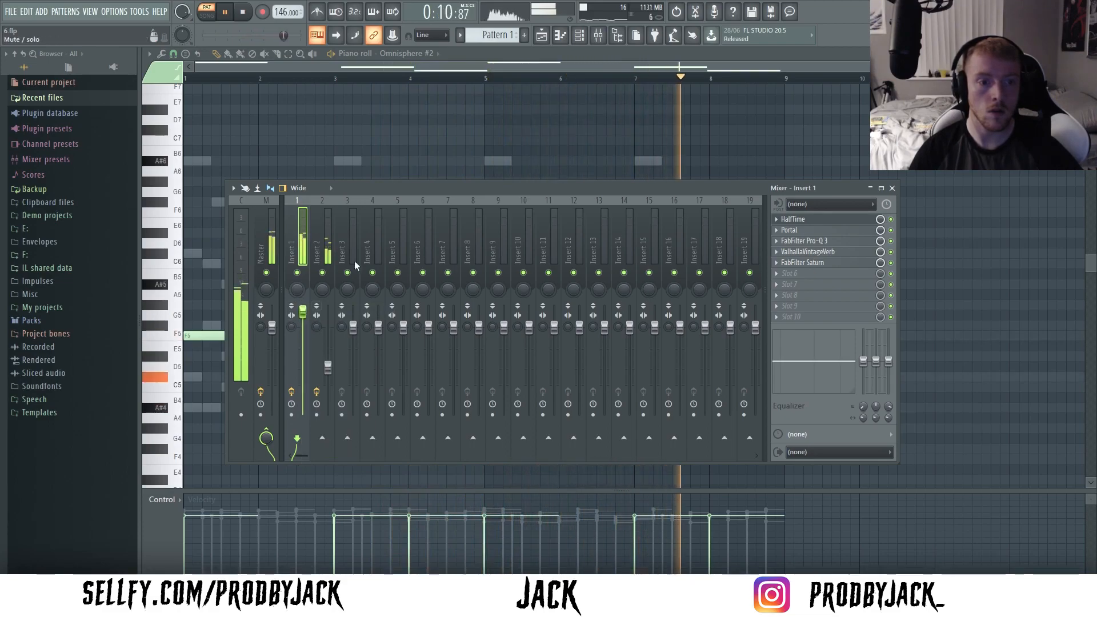
click(617, 56)
click(598, 35)
key(space)
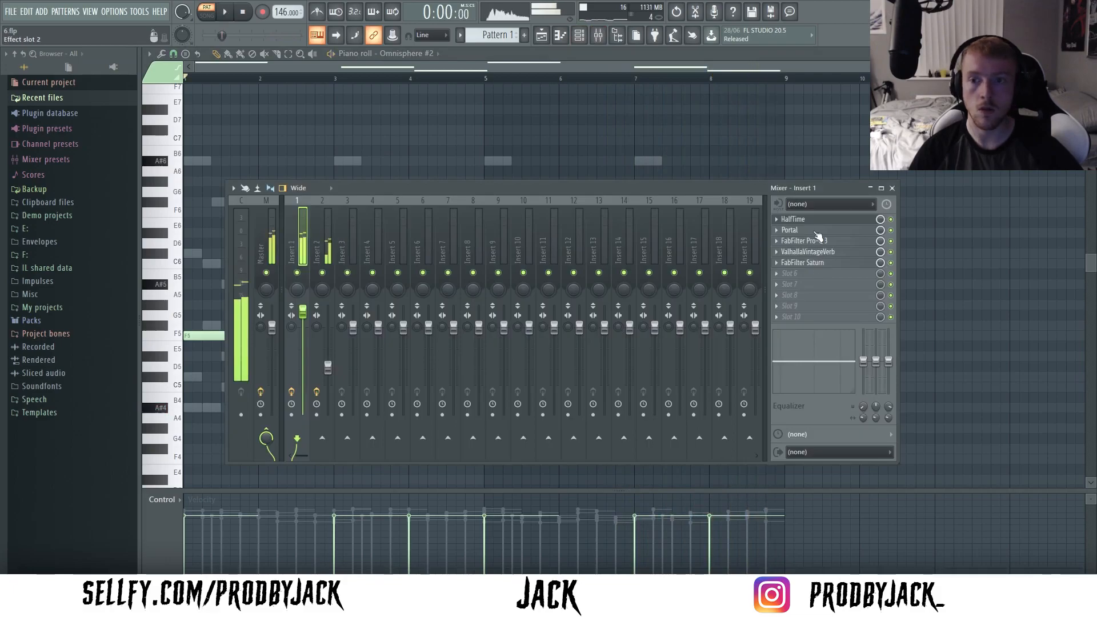
- Raise the Low Cut frequency in Insert 1's Pro-Q 3 to about 233 Hz and play the loop
click(813, 241)
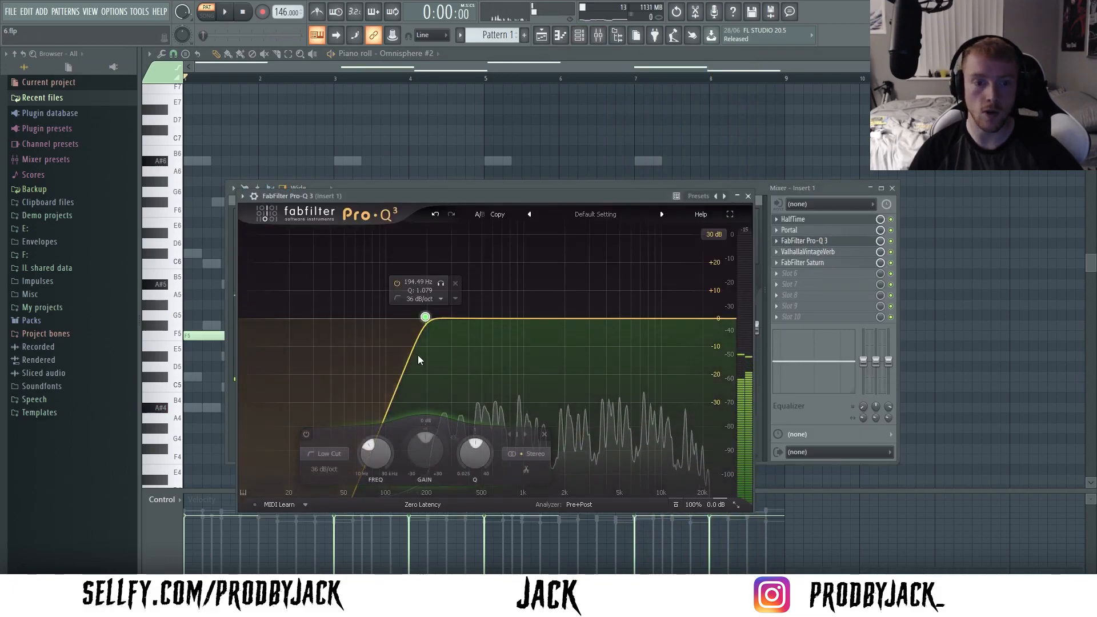
drag(425, 317, 436, 319)
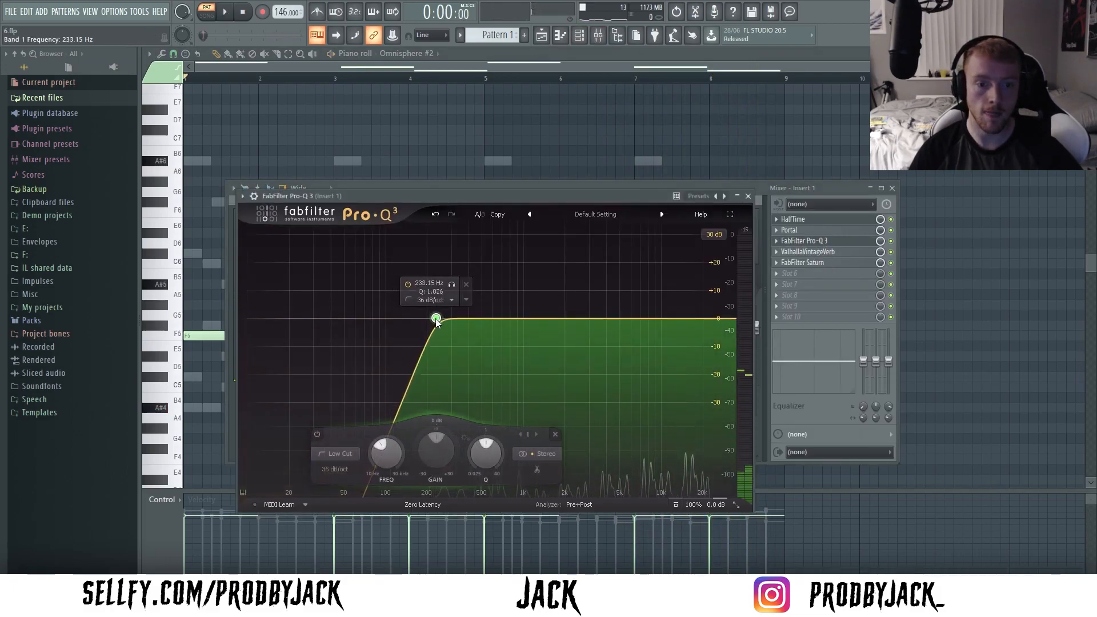
key(space)
click(748, 196)
right_click(542, 111)
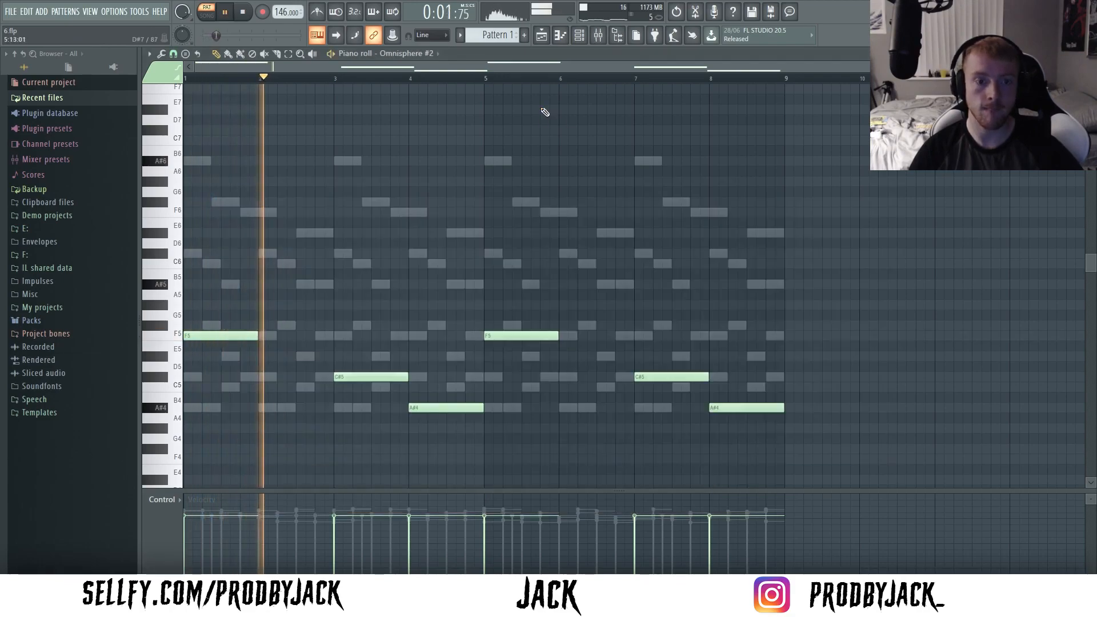
- Try an extra A#5 note starting late in bar 6 of the second Omnisphere part and delete it
click(579, 36)
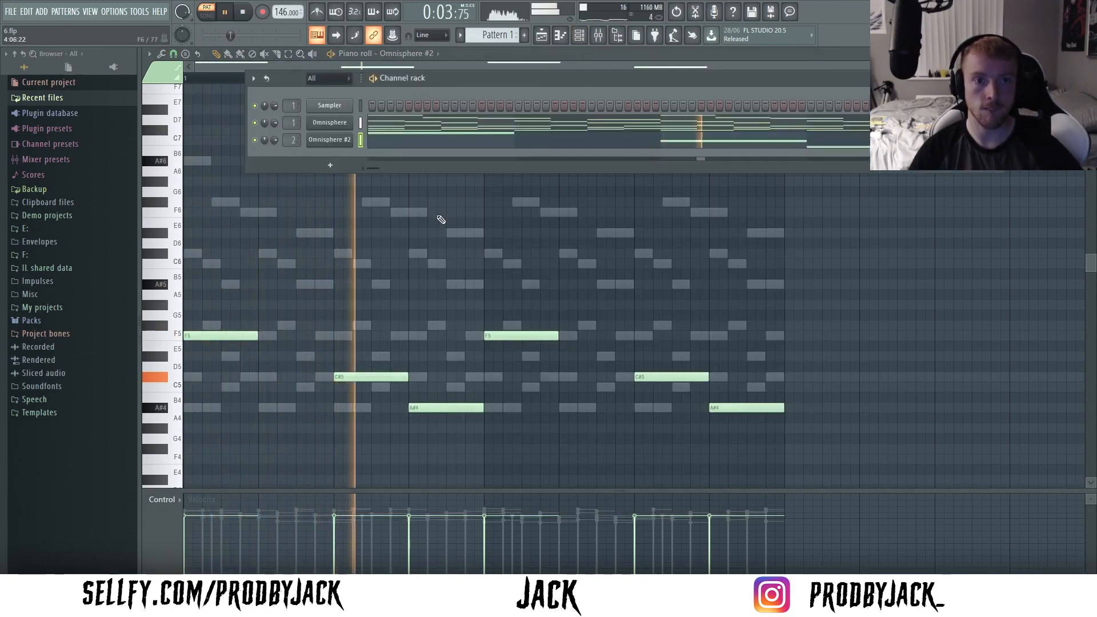
key(F6)
click(580, 36)
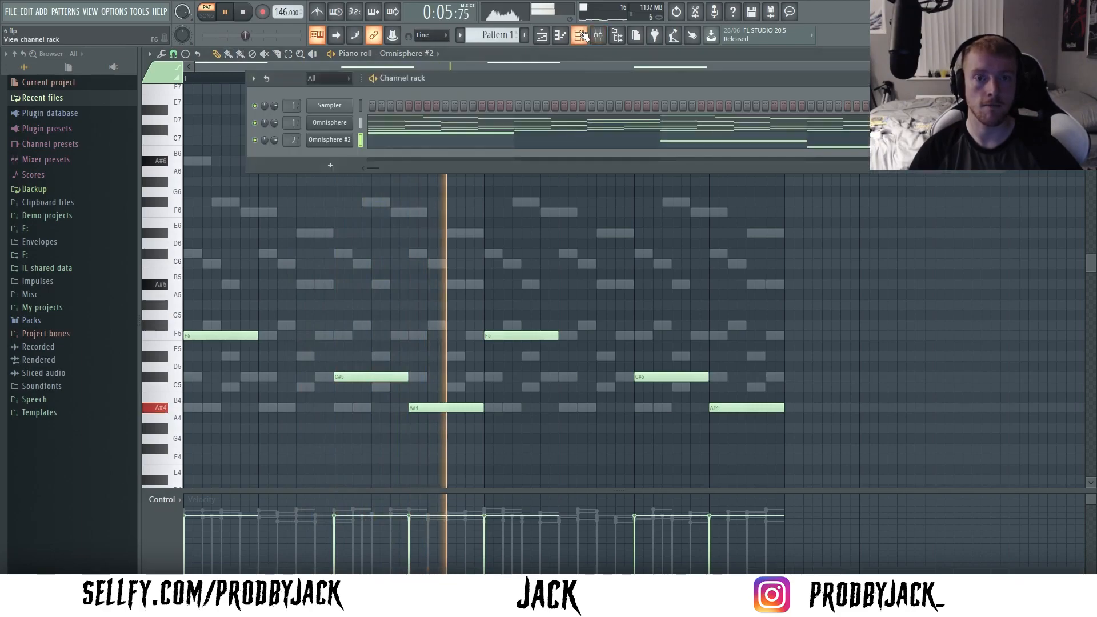
key(F6)
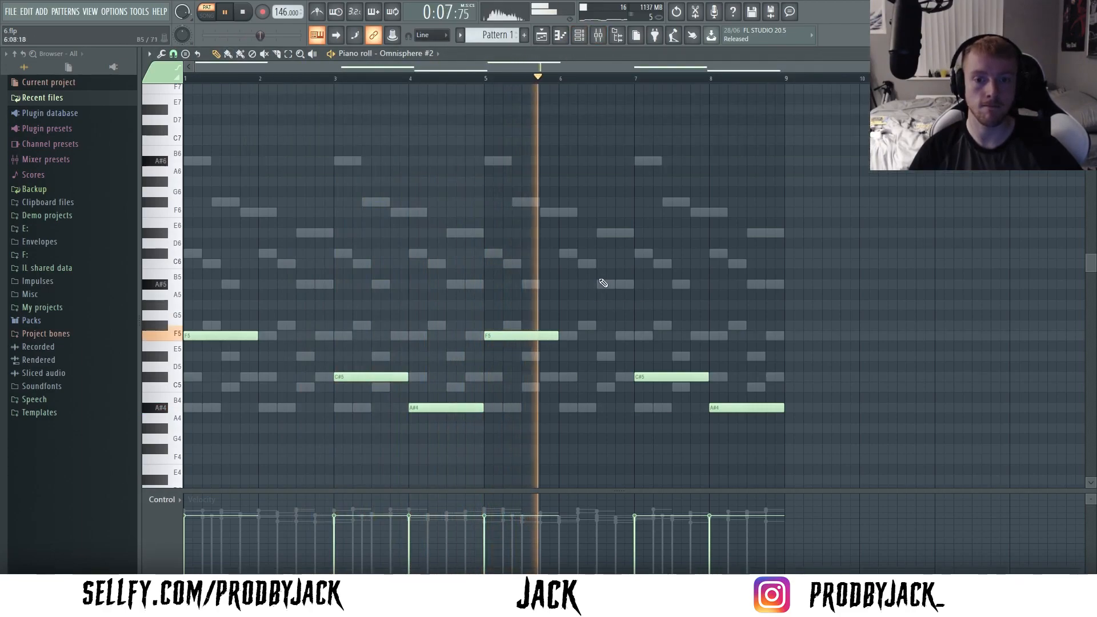
click(619, 284)
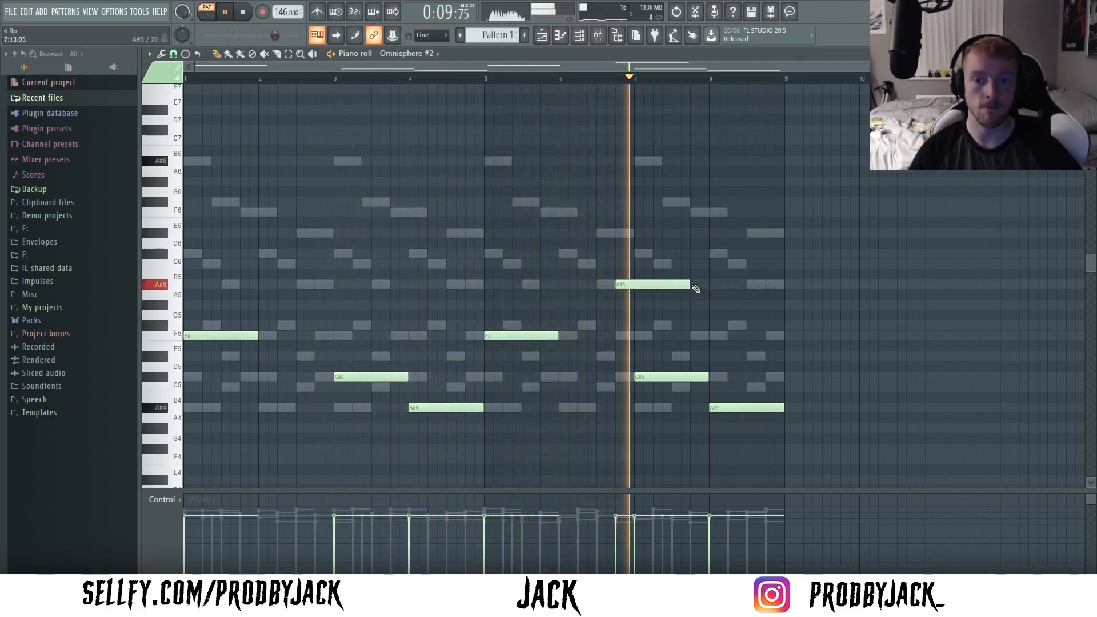
right_click(622, 284)
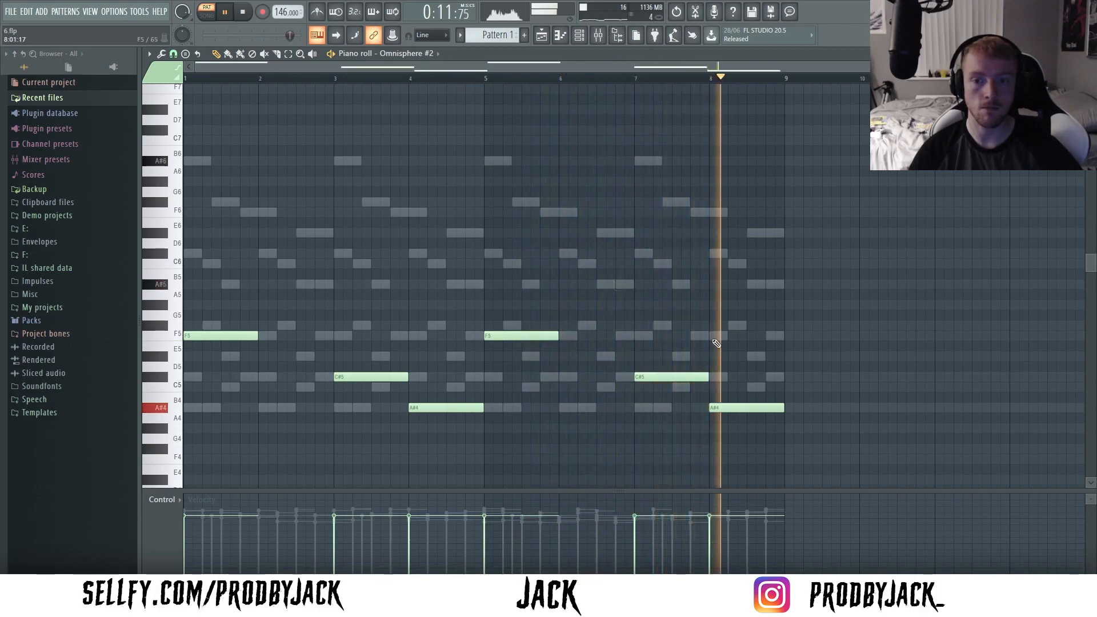
- Stop playback and add a third Omnisphere instance to the channel rack
key(space)
key(F6)
click(42, 11)
click(167, 391)
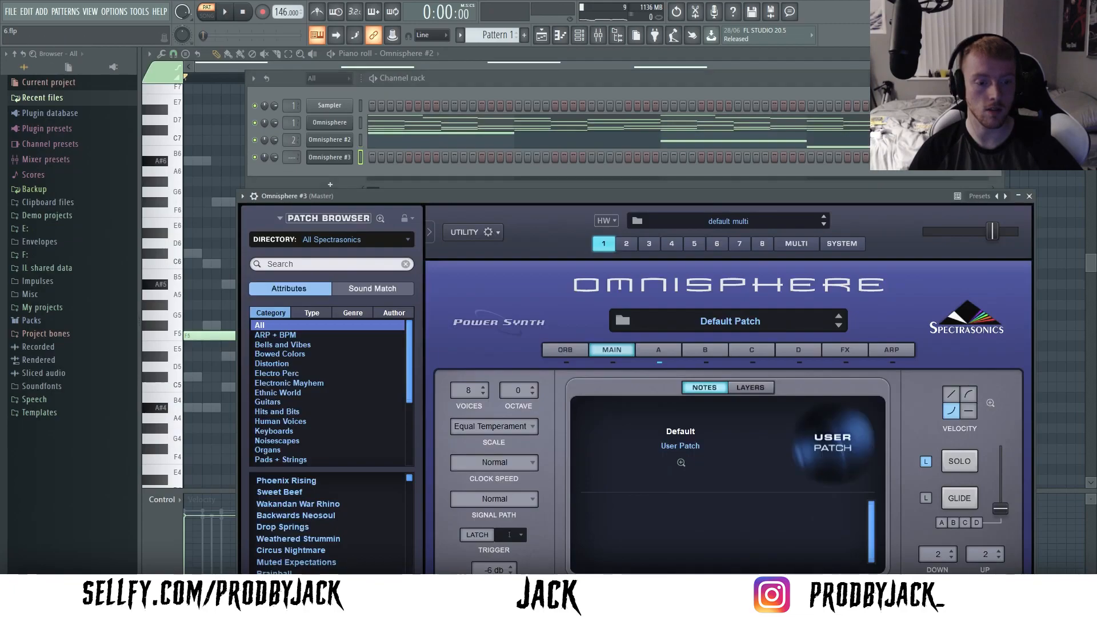
key(Escape)
- Draw a one-bar phrase in bar 1: half-bar A#4, half-bar F5 and a quarter-bar C#5 ending with the F5
click(197, 407)
key(space)
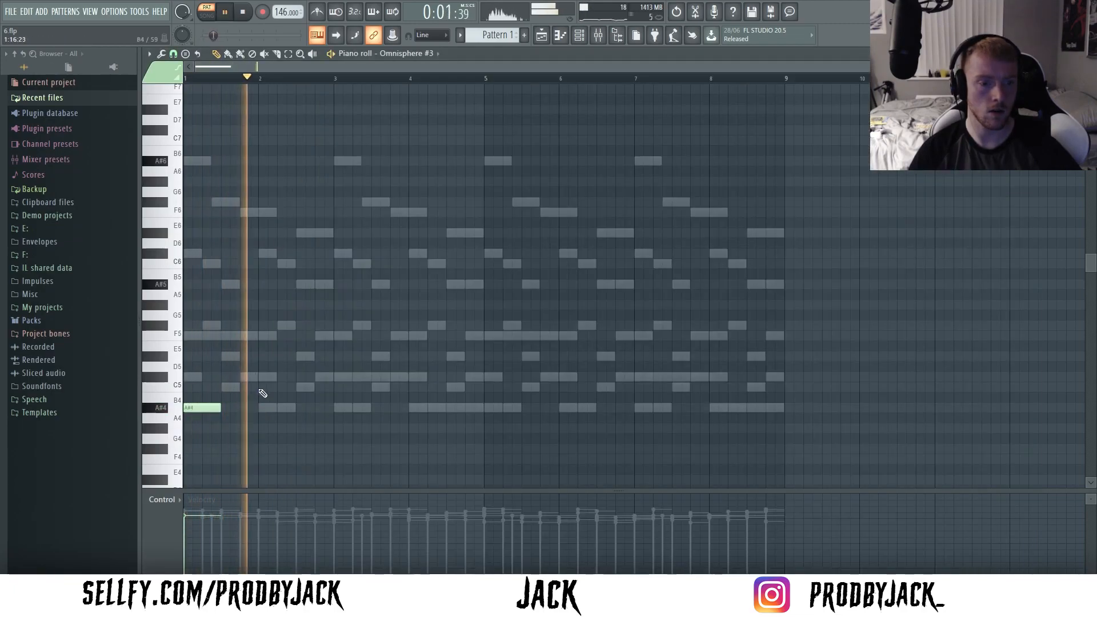
key(space)
key(space)
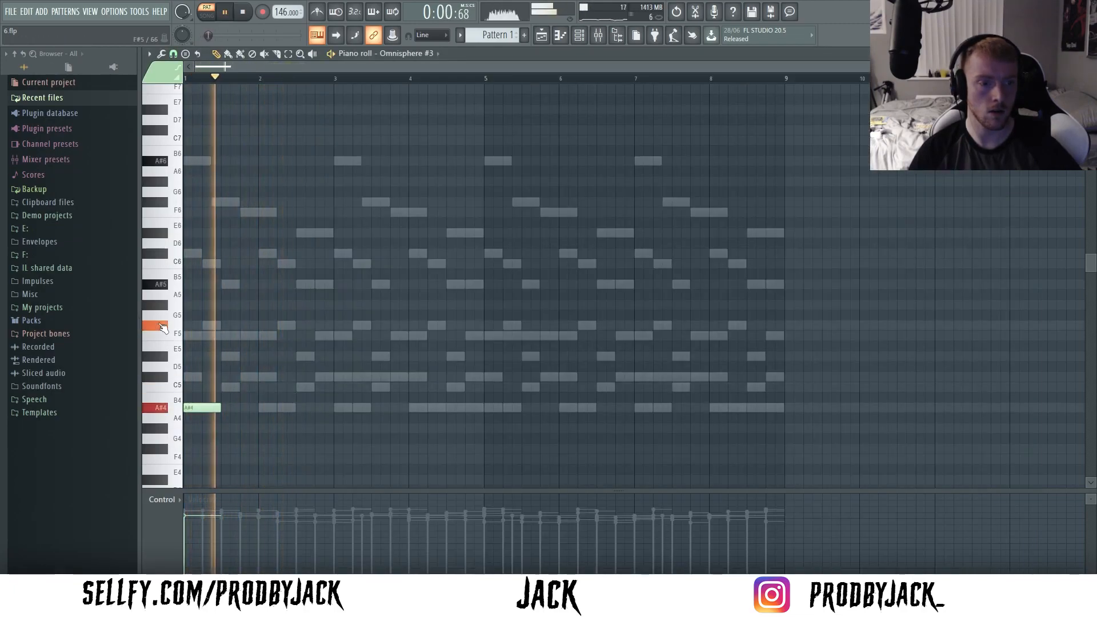
click(223, 336)
click(246, 377)
drag(269, 377, 258, 377)
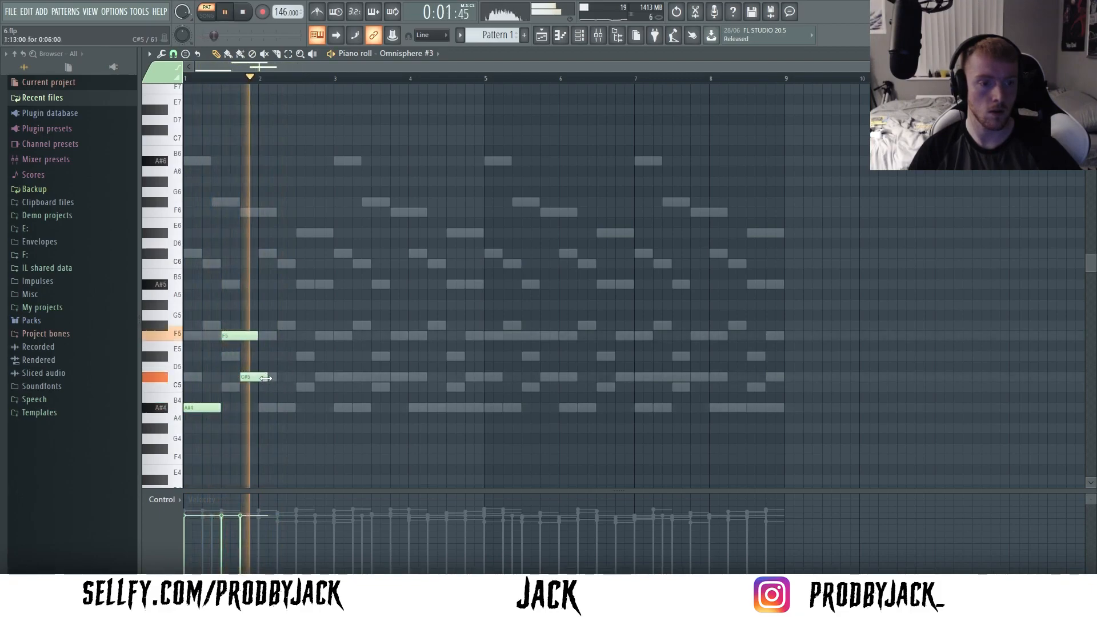
- Duplicate the one-bar phrase until it fills all eight bars and randomize the note velocities
key(ctrl+b)
key(ctrl+d)
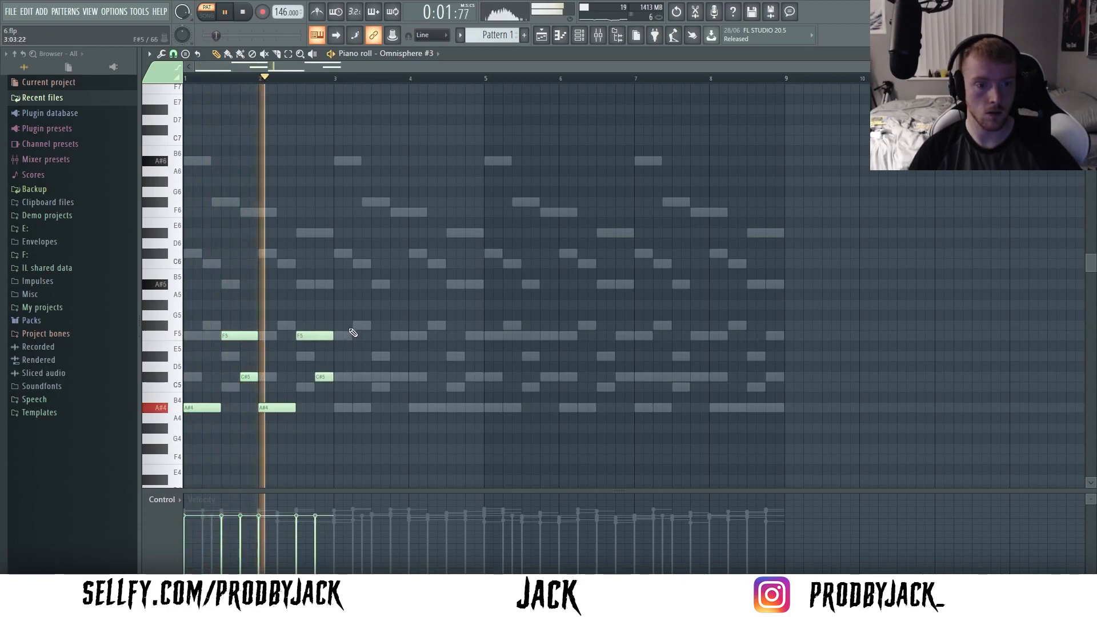
key(ctrl+b)
key(ctrl+d)
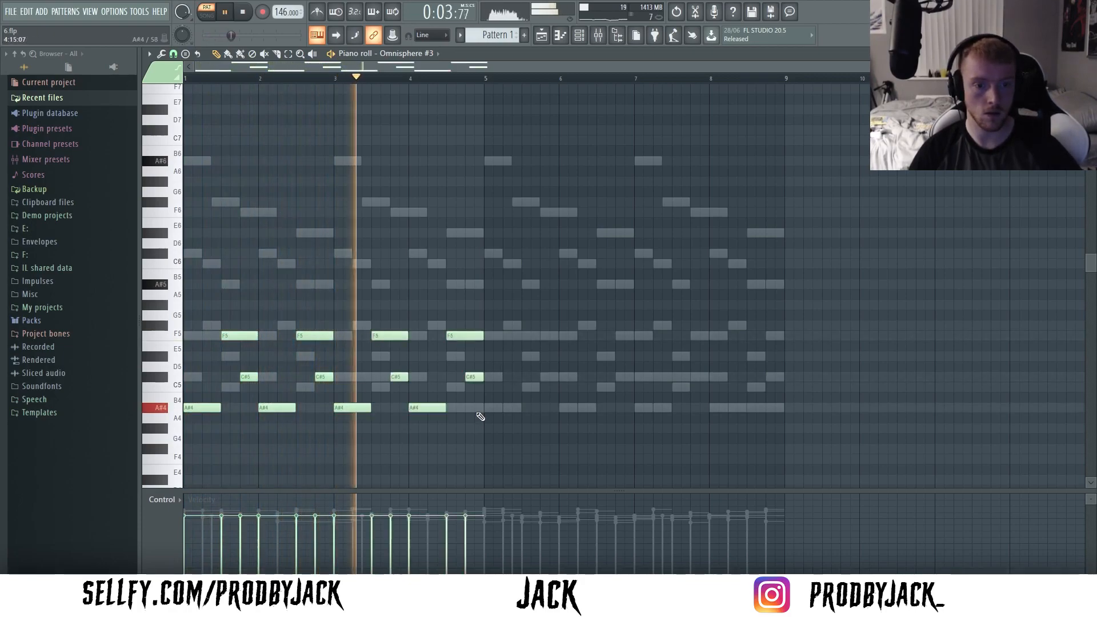
key(ctrl+b)
key(ctrl+d)
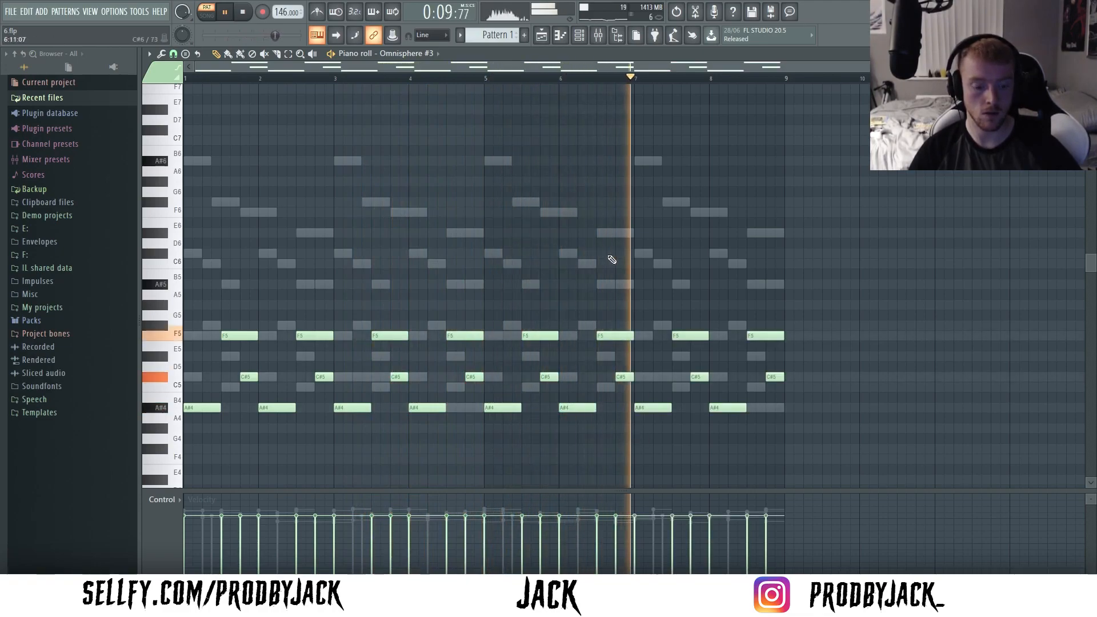
key(alt+r)
click(620, 378)
- Load Portal into Insert 3's first slot and select the Such a Drag preset
key(F9)
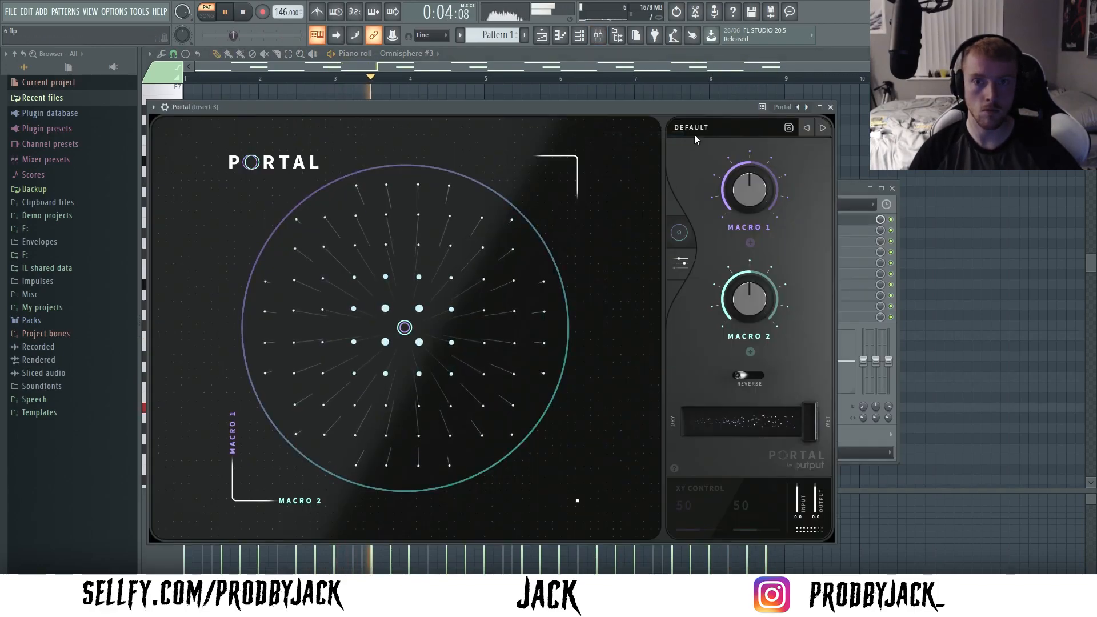
click(694, 135)
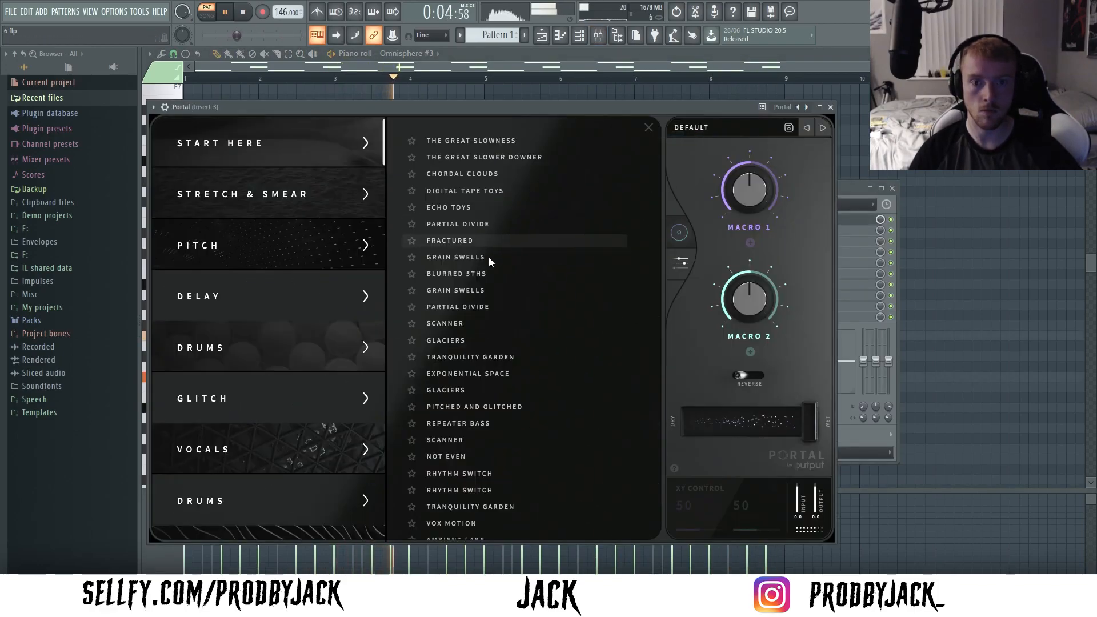
scroll(451, 365, down, 5)
click(456, 372)
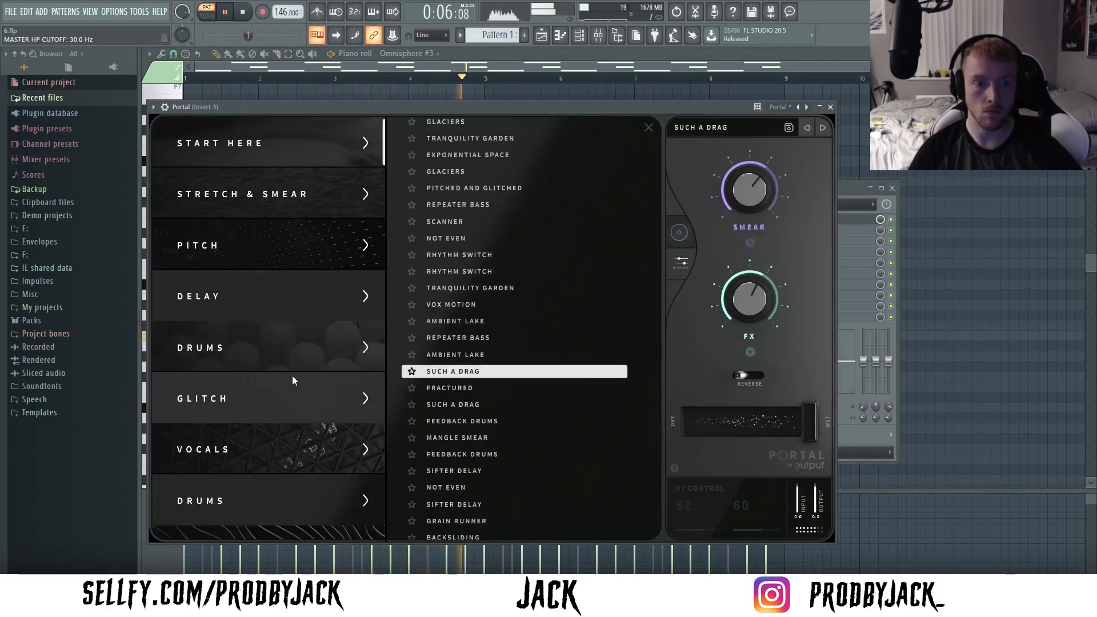
- Browse Portal's Stretch & Smear and Glitch presets, keep Such a Drag, and set the dry/wet mix to 45 percent
click(269, 201)
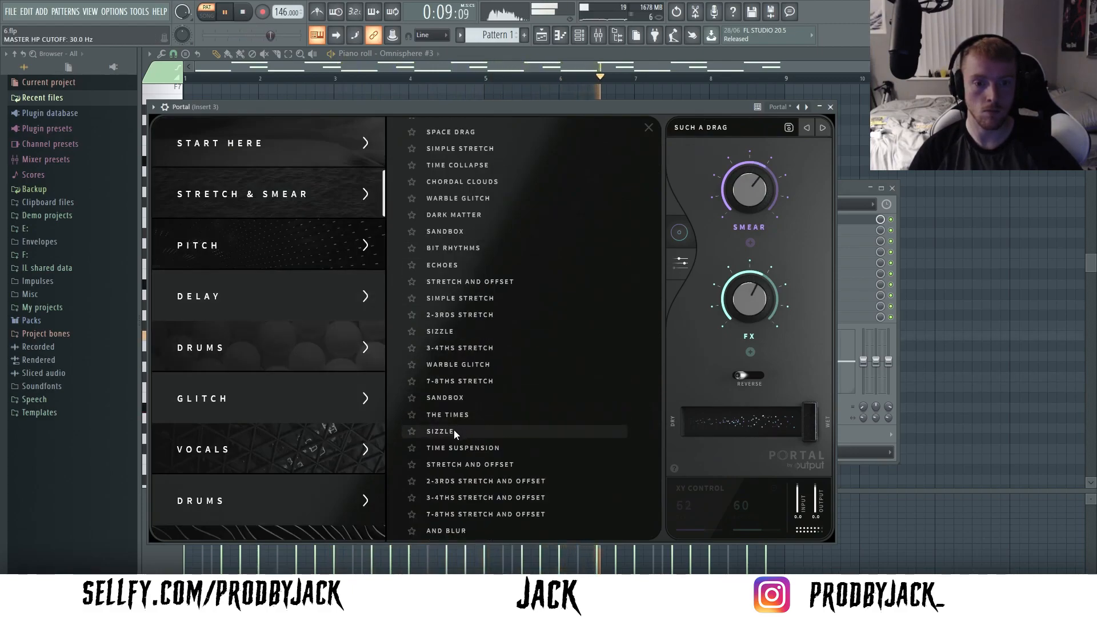
click(284, 393)
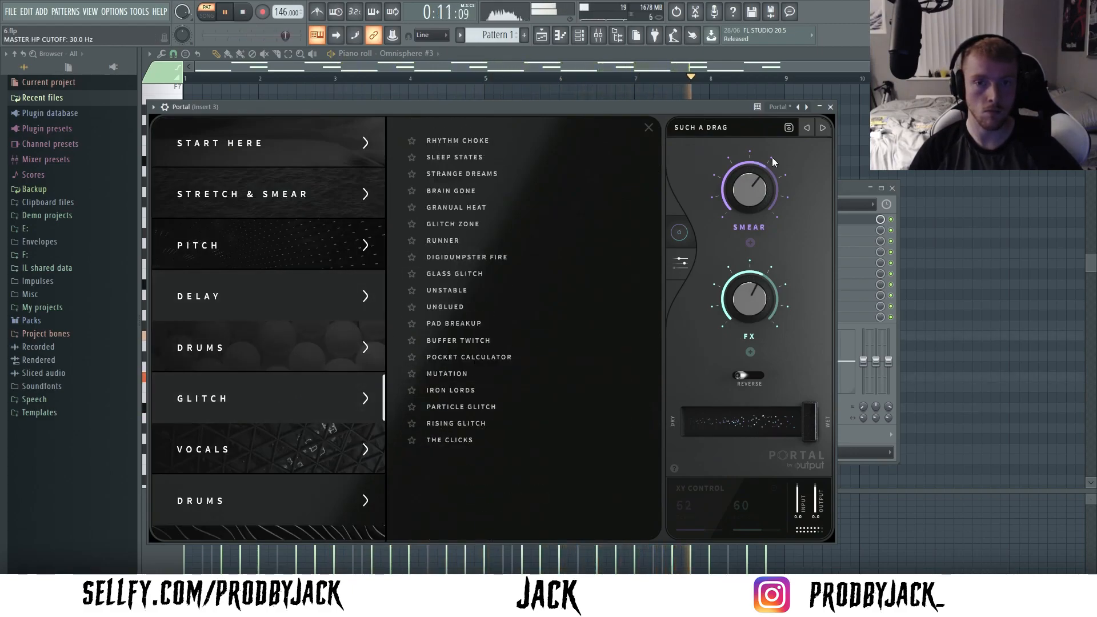
drag(797, 424, 751, 421)
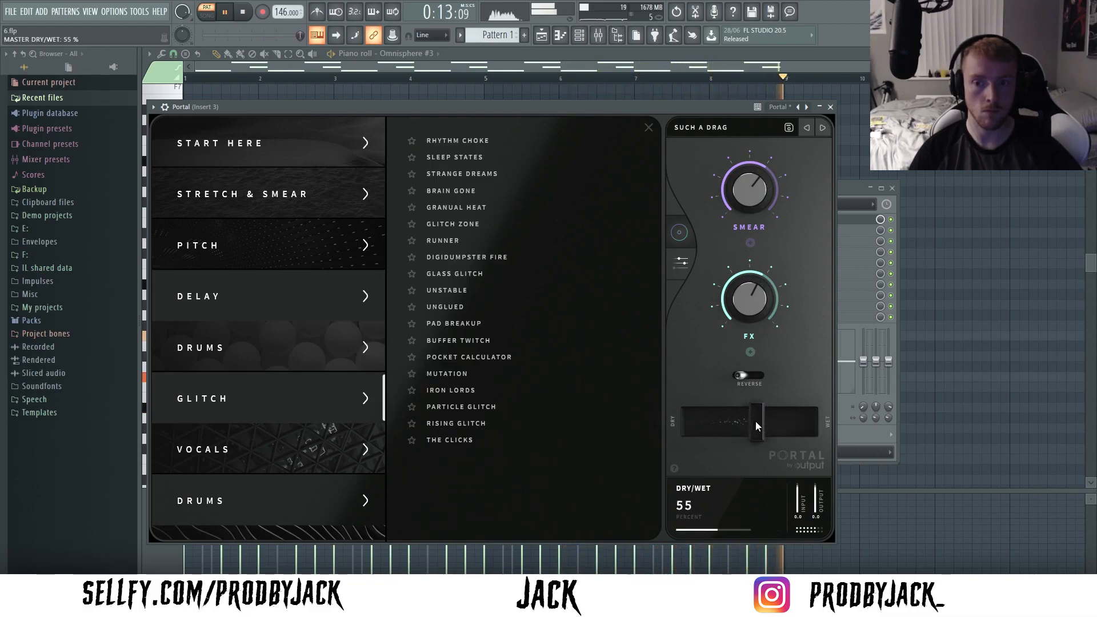
click(829, 108)
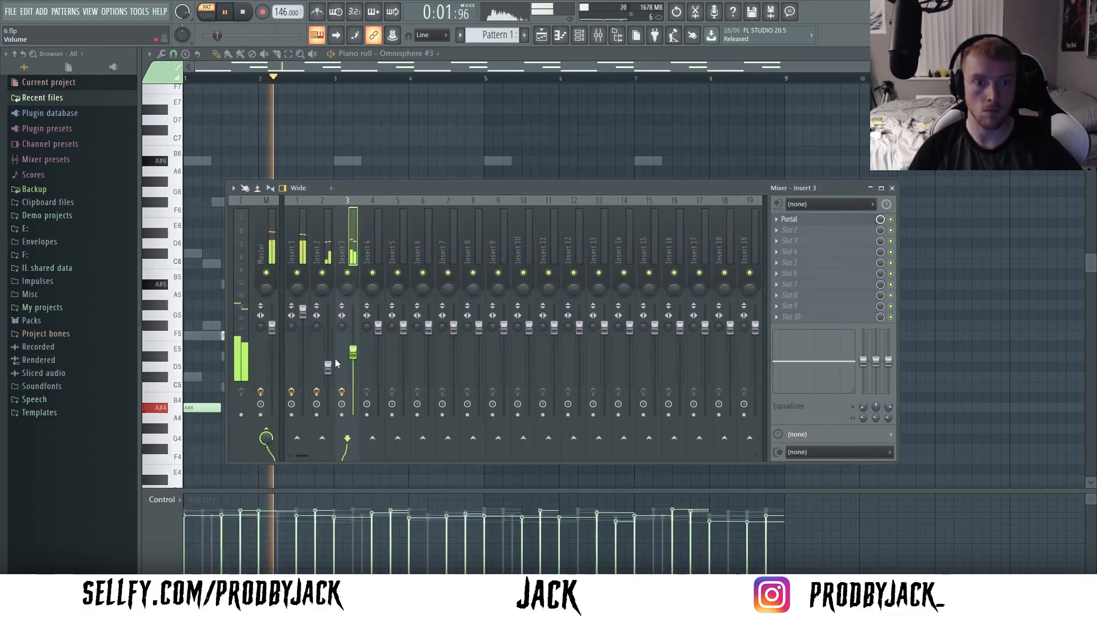
click(788, 220)
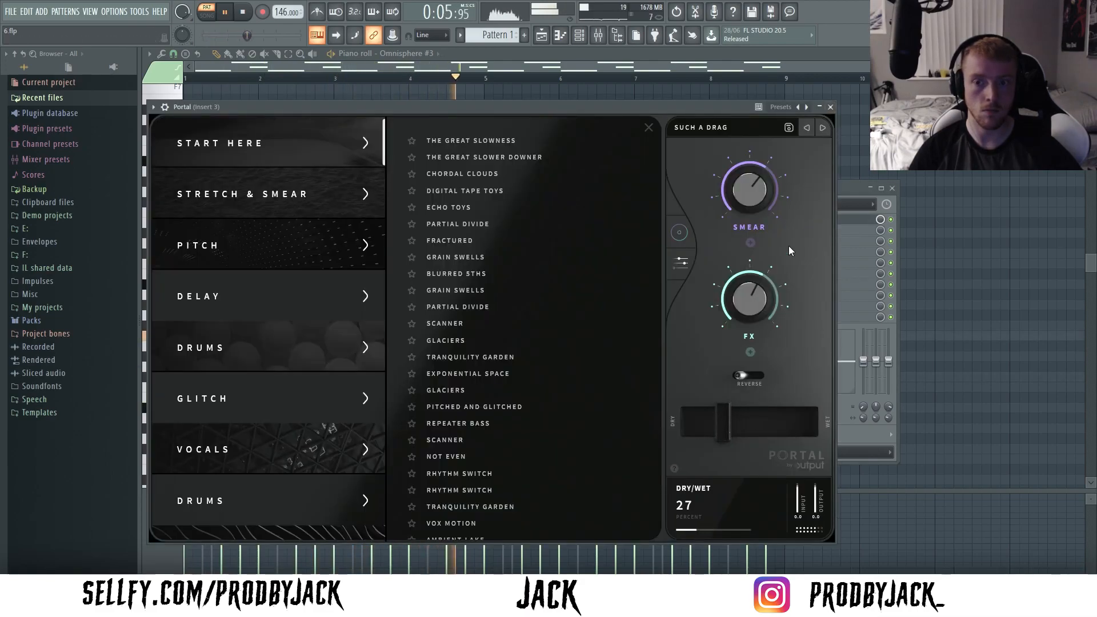
click(752, 380)
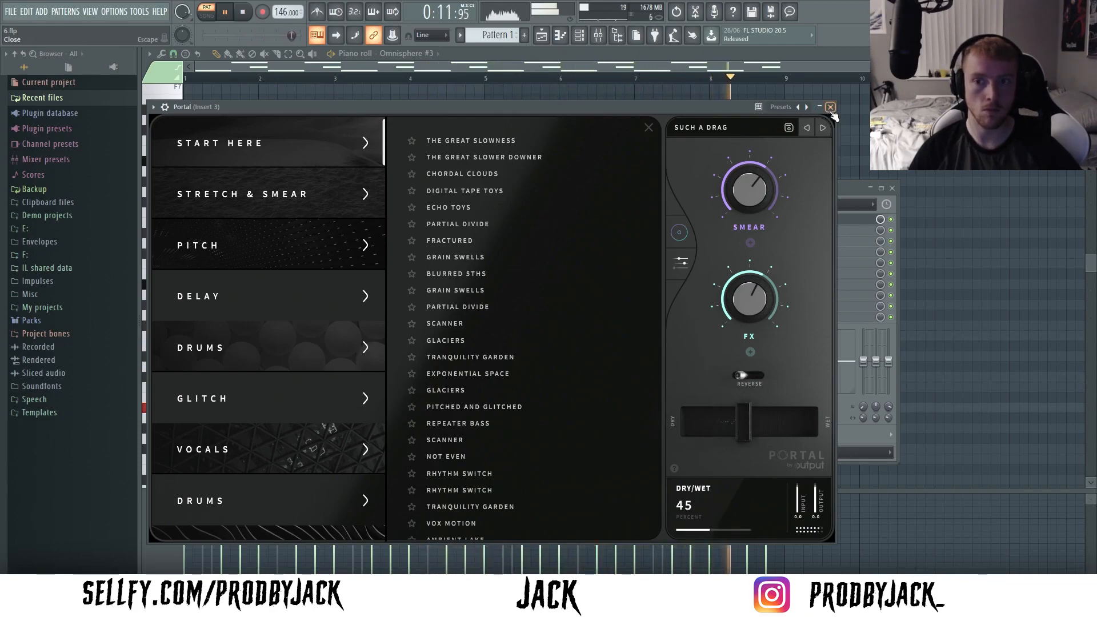
click(830, 109)
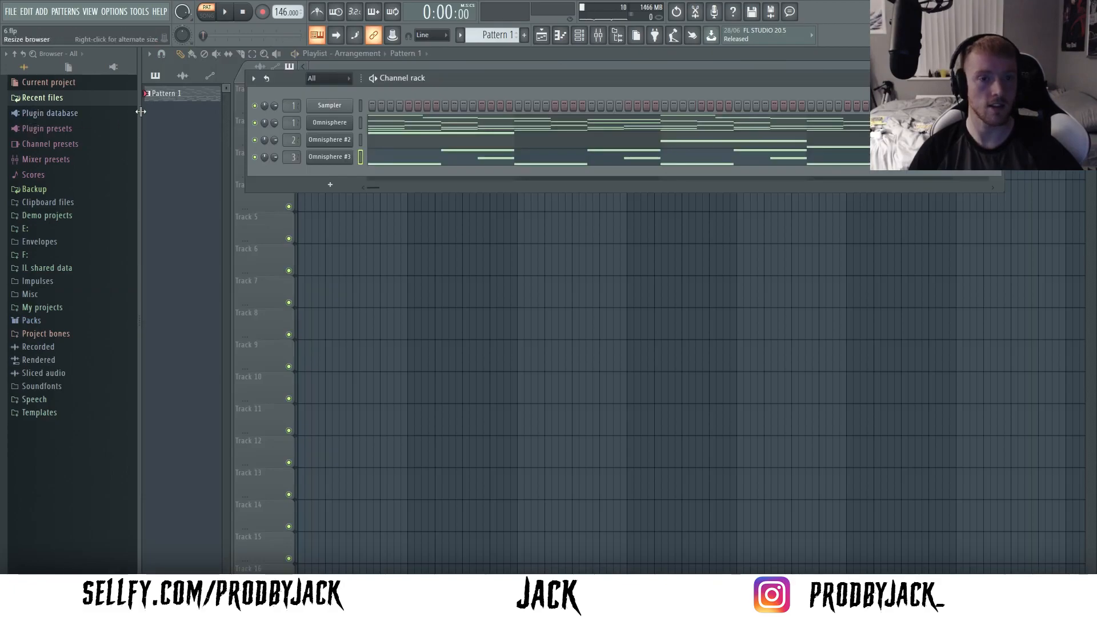
- Add a fourth Omnisphere instance on Insert 4 with a detached window, and open its piano roll
click(47, 12)
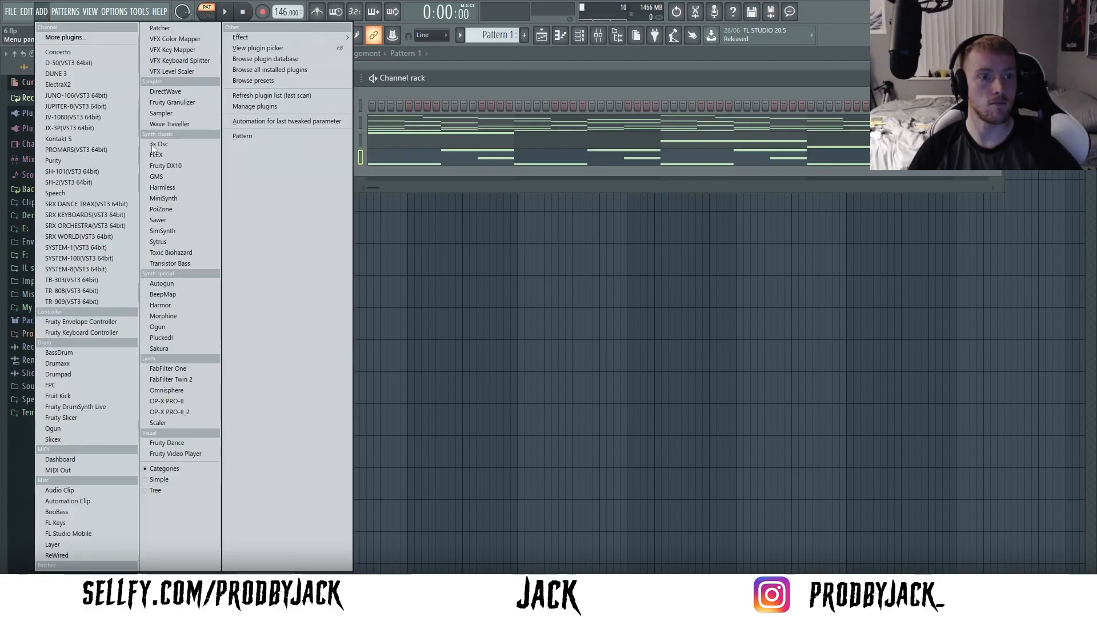
click(180, 392)
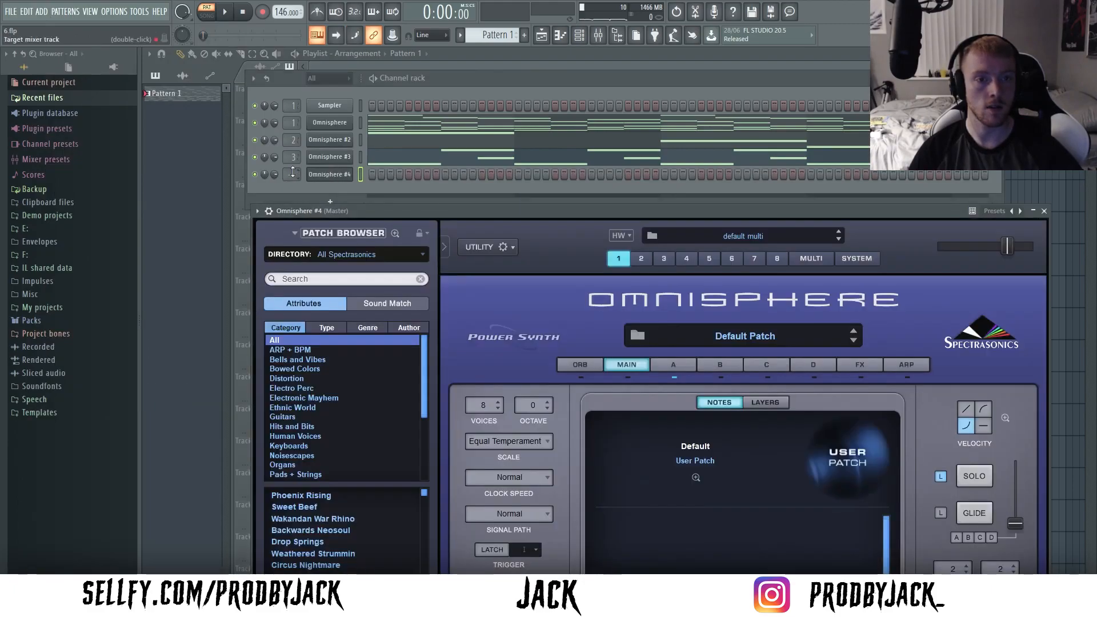
click(258, 211)
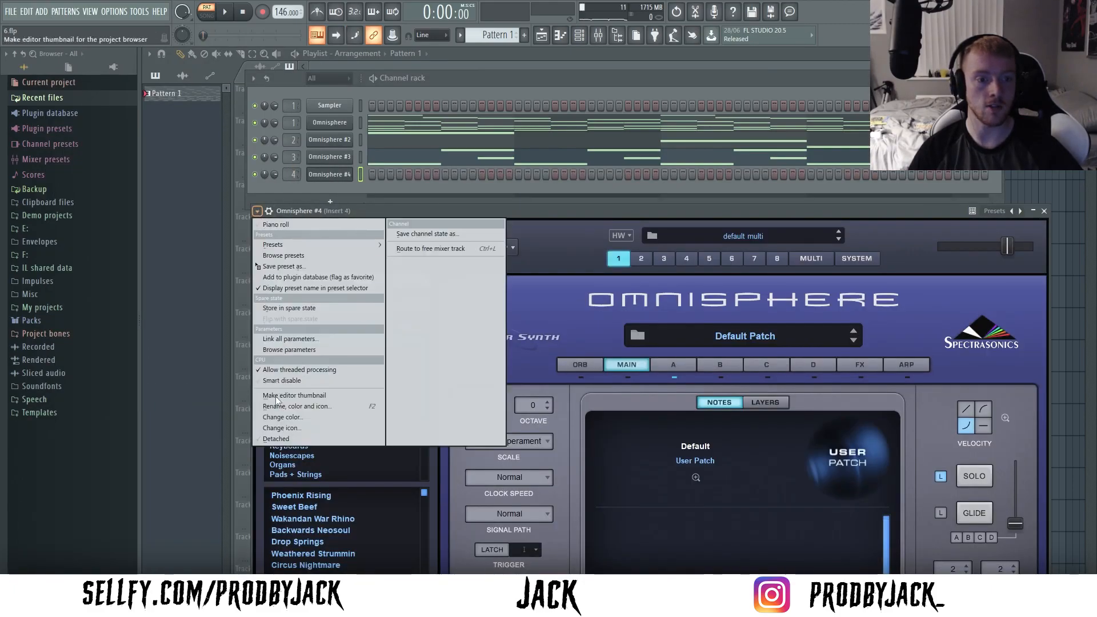
click(284, 439)
right_click(347, 173)
click(369, 176)
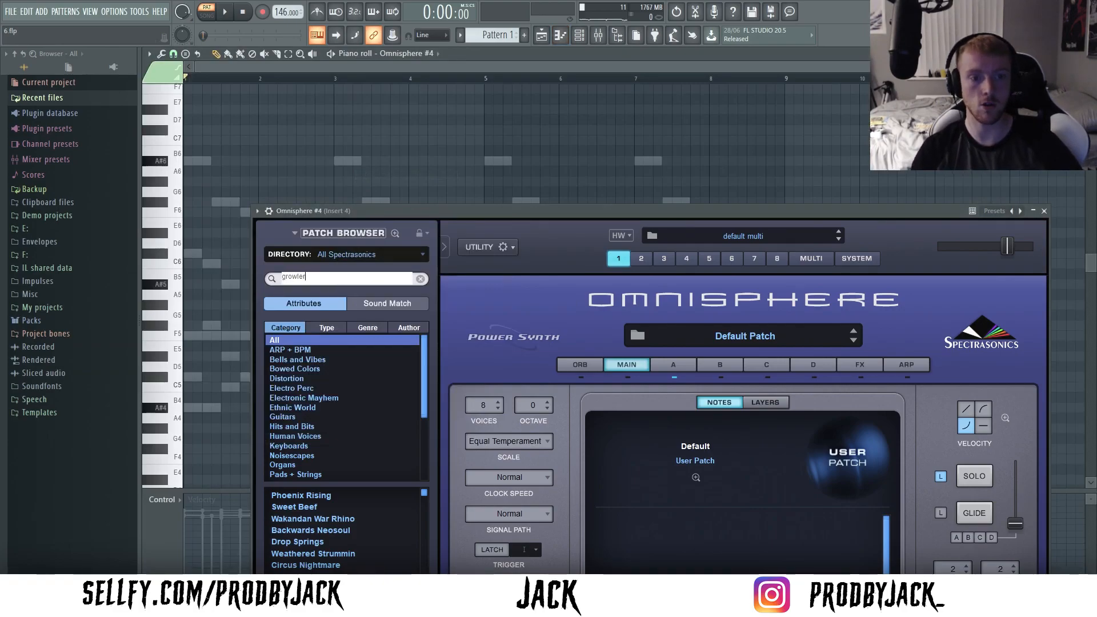
- Search the Omnisphere patches for growler and load Growler Moog Bass
key(Return)
drag(375, 211, 409, 102)
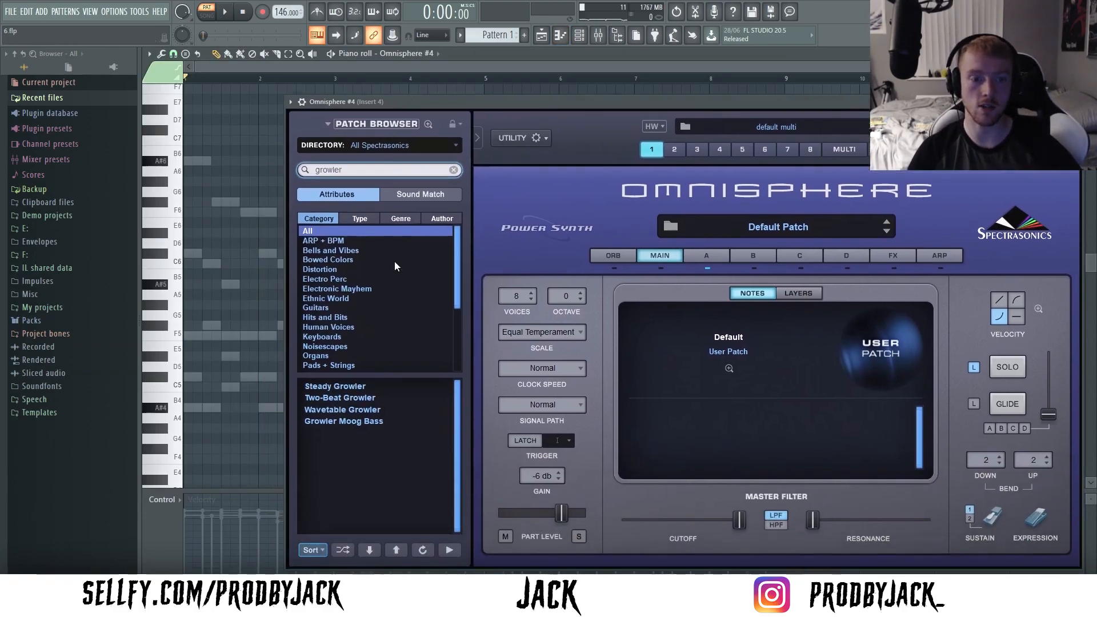
click(350, 422)
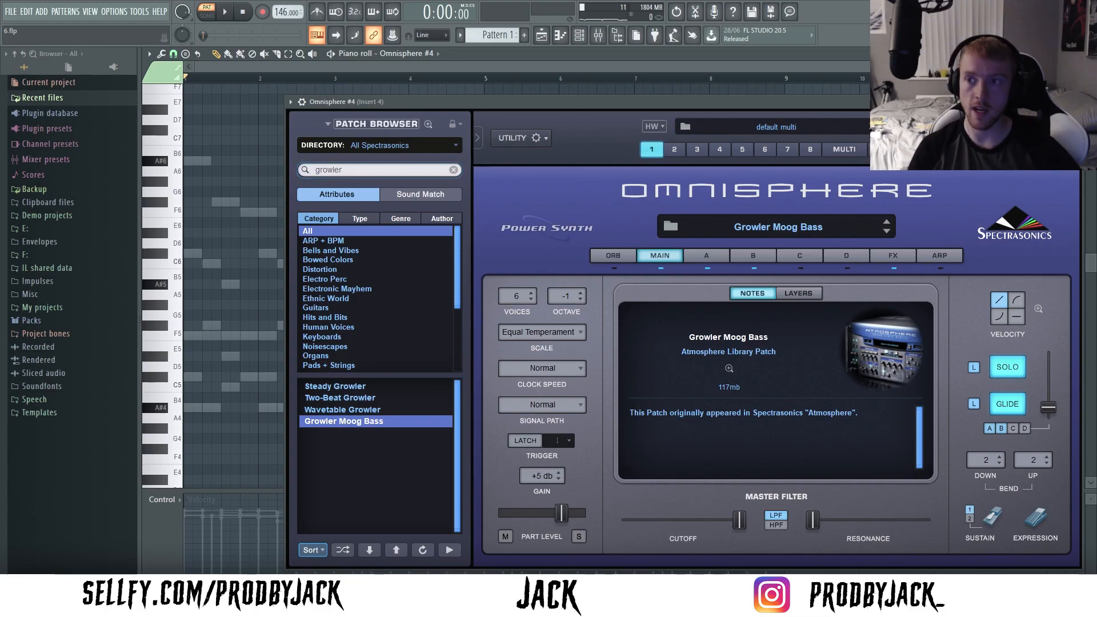
click(1076, 101)
- Lay out an eight-bar bass line for Omnisphere #4 on A#4, with F#4 in bars 3 and 7 and F4 in bar 8
click(588, 38)
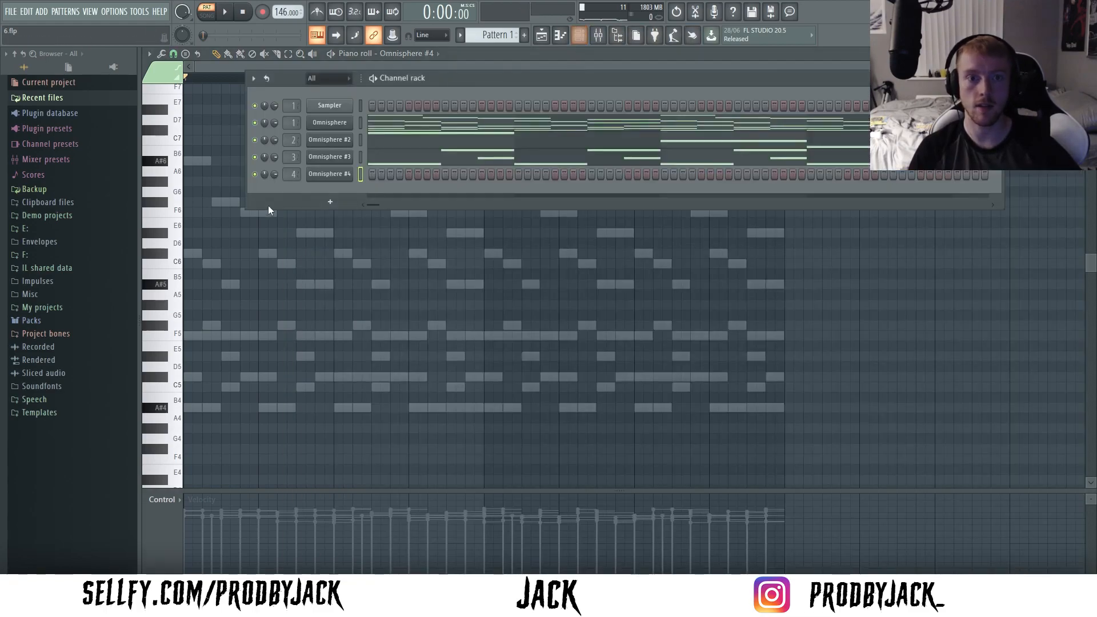
right_click(343, 173)
click(282, 269)
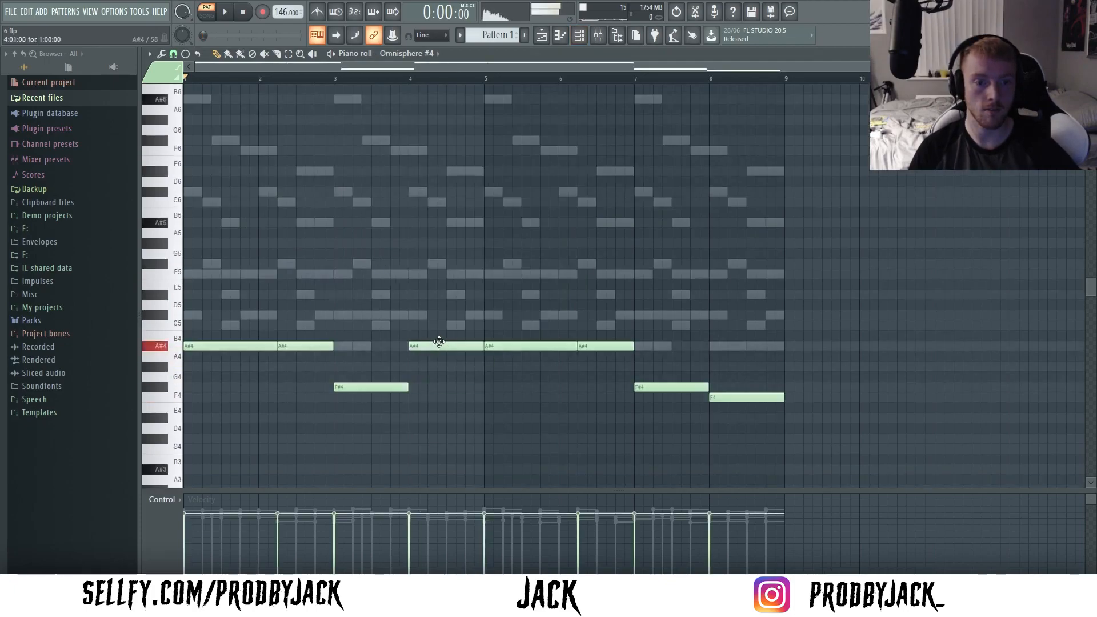
- Move the bass notes in bars 4 and 8 to F#4 while playing, and try bar 7 on C#5 before returning it to F#4
key(space)
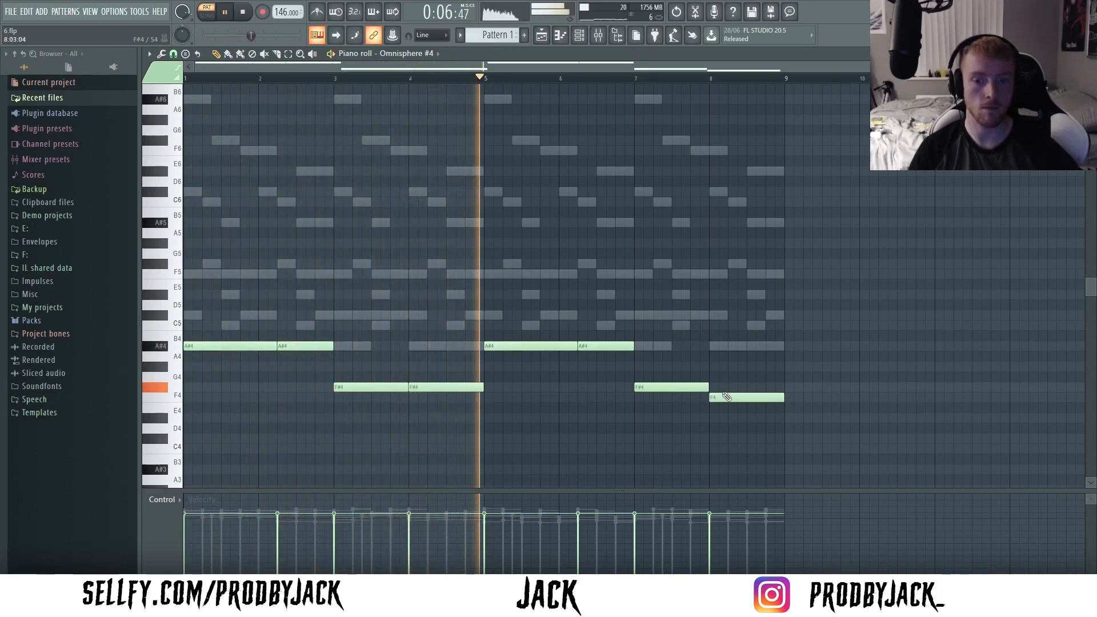
drag(734, 397, 732, 388)
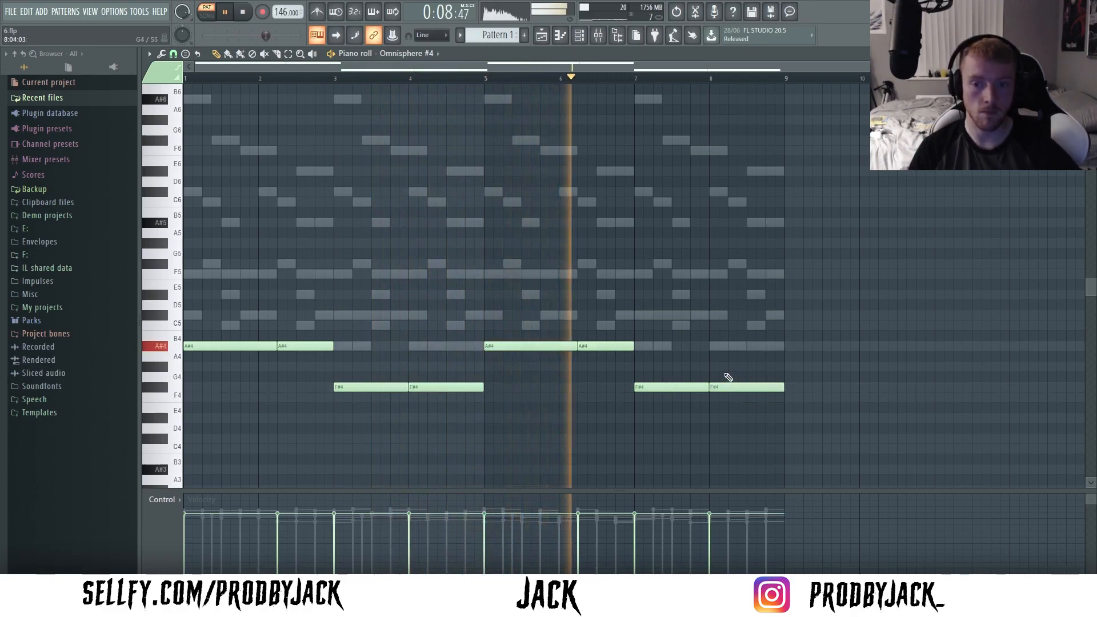
drag(646, 384, 654, 318)
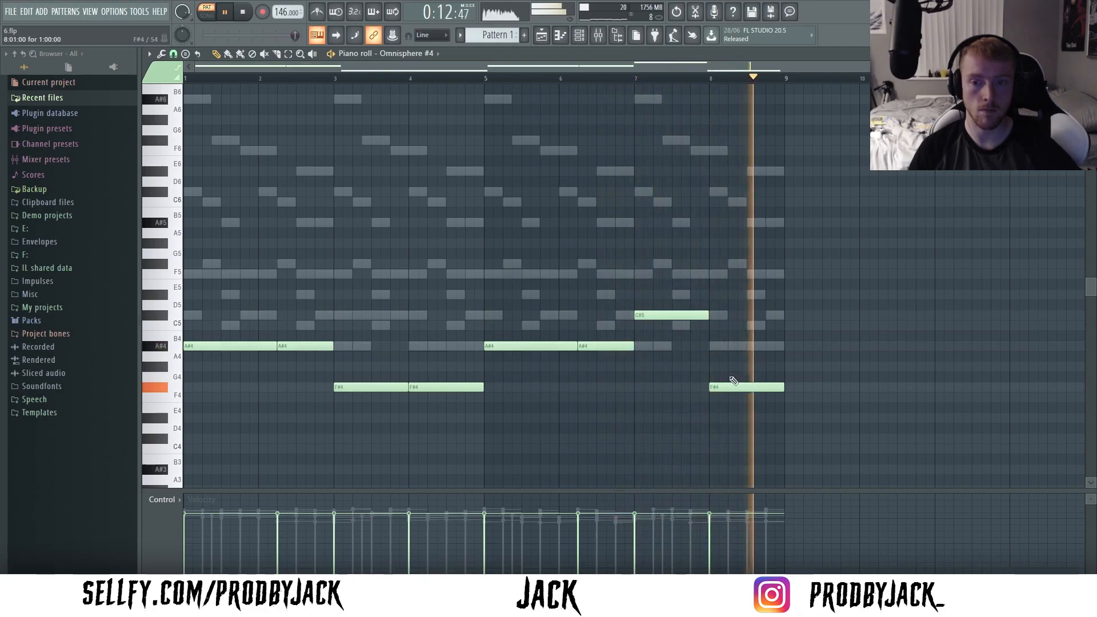
drag(676, 316, 675, 391)
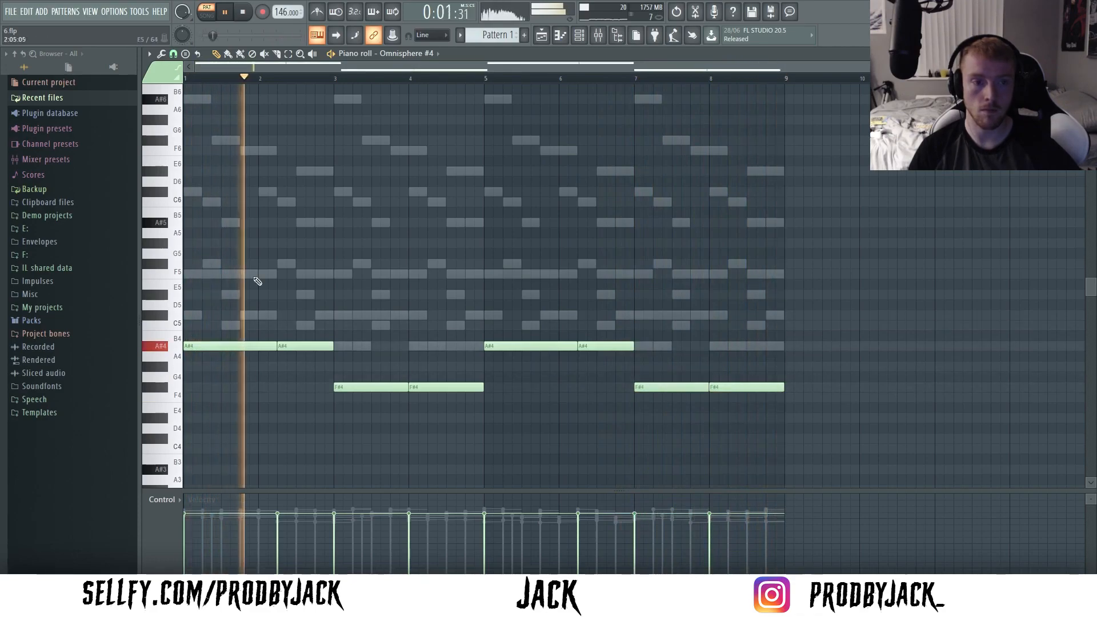
- Add a two-step A#5 accent in bar 2 just before the second A#4 bass note
key(space)
key(space)
scroll(259, 233, up, 2)
click(274, 224)
drag(362, 224, 371, 234)
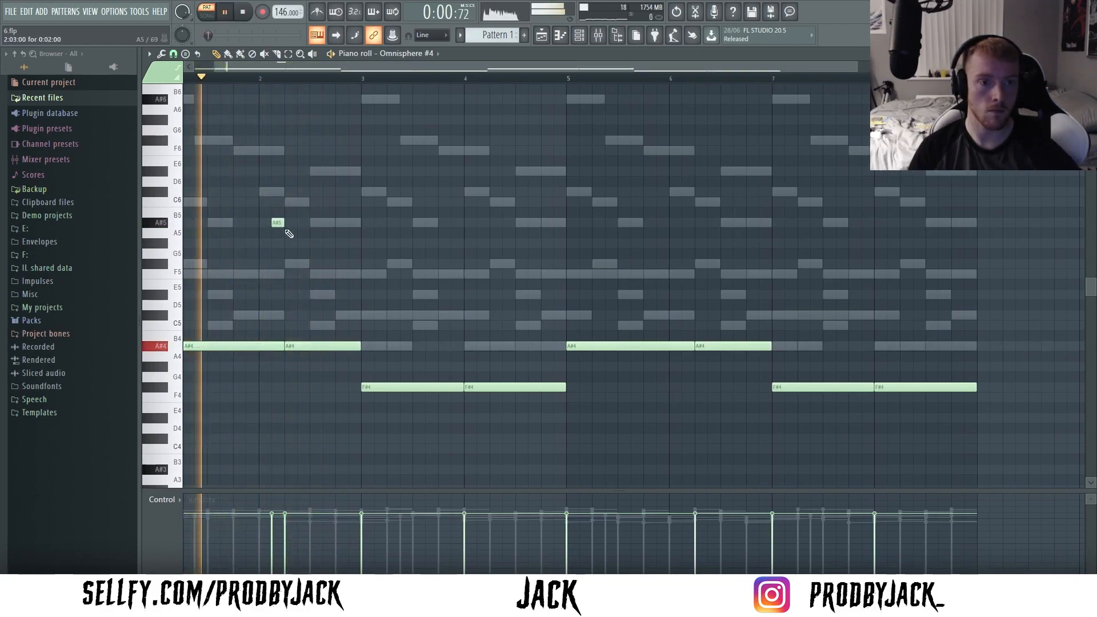
click(349, 274)
right_click(350, 273)
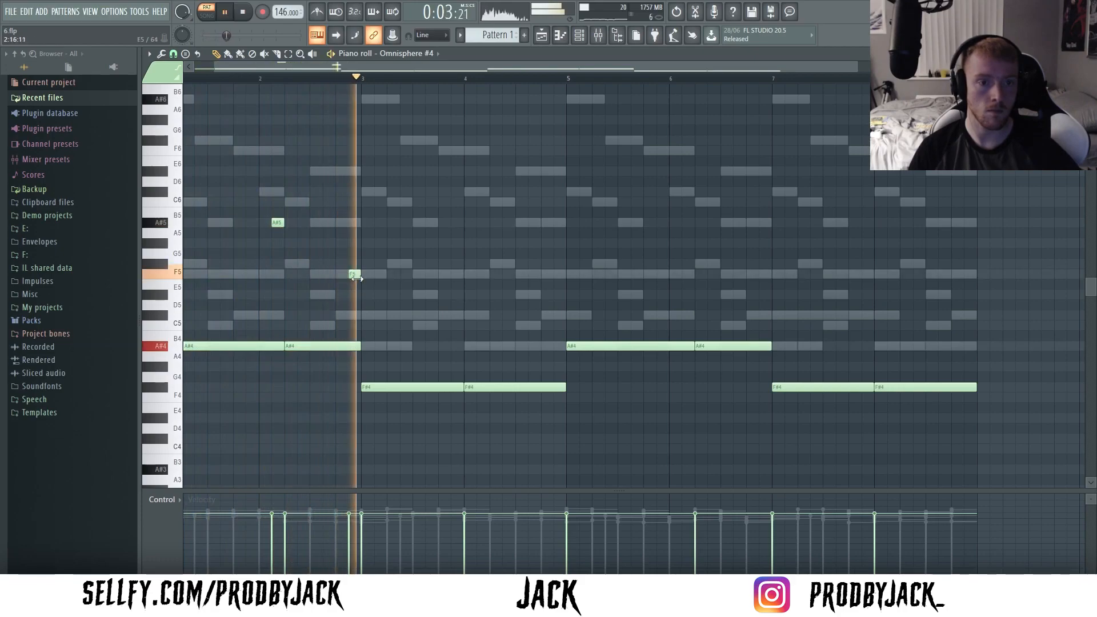
- Add a short F5 accent at the end of bar 3 and short C6 and C#6 accents in the second half of bar 4
click(467, 274)
key(space)
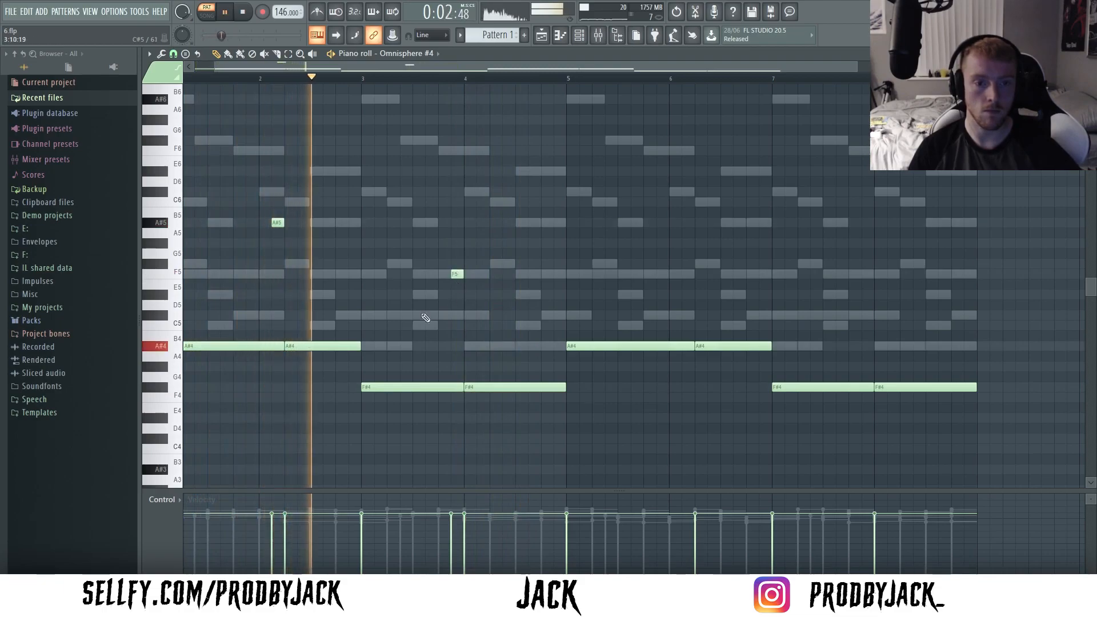
click(520, 325)
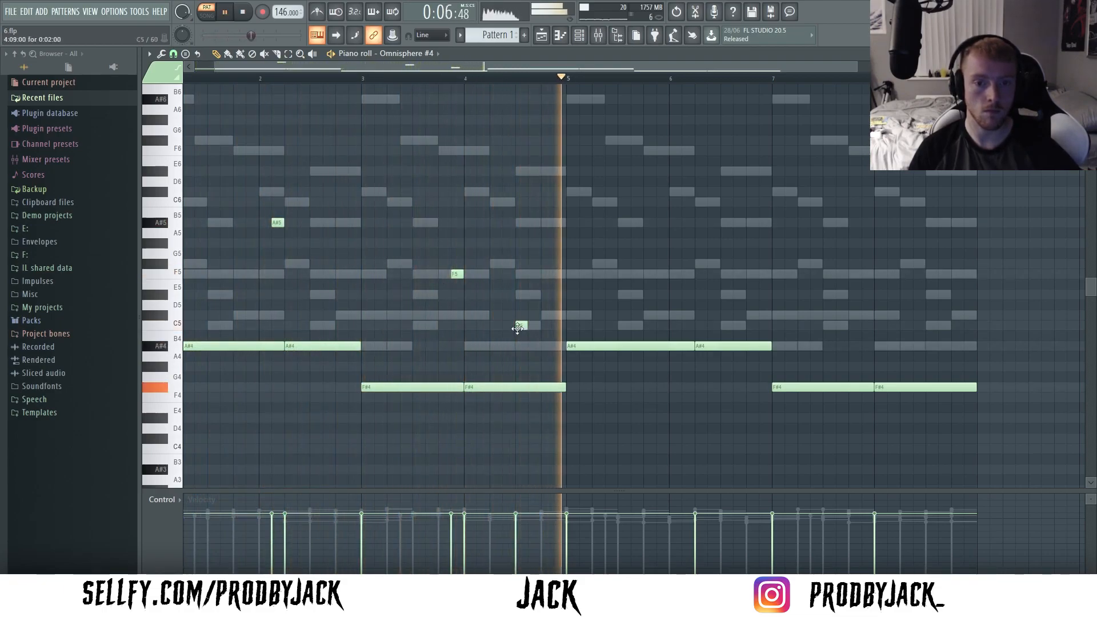
right_click(518, 325)
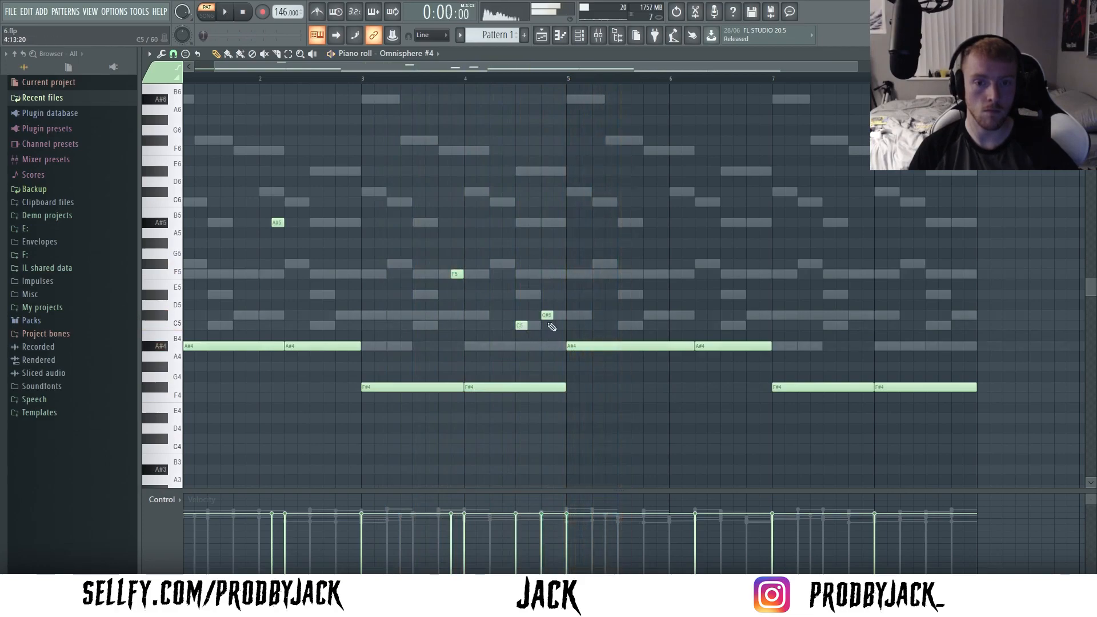
ctrl+click(523, 326)
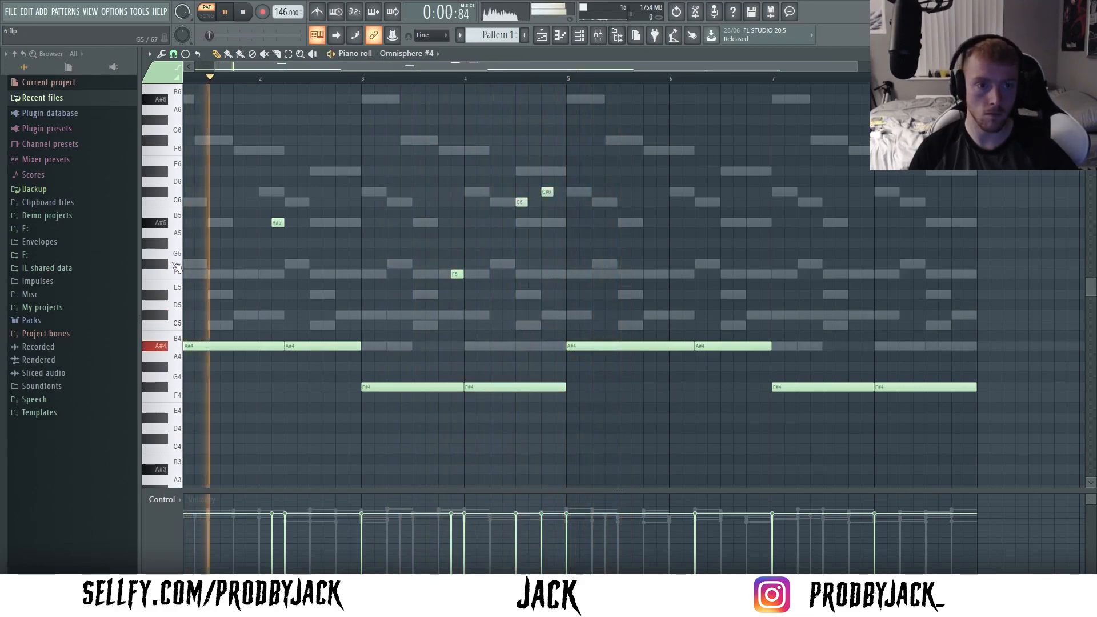
- Lengthen the C6 and C#6 accents in bar 4 to one beat each and delete the F5 accent in bar 3
scroll(180, 268, up, 2)
drag(557, 275, 512, 275)
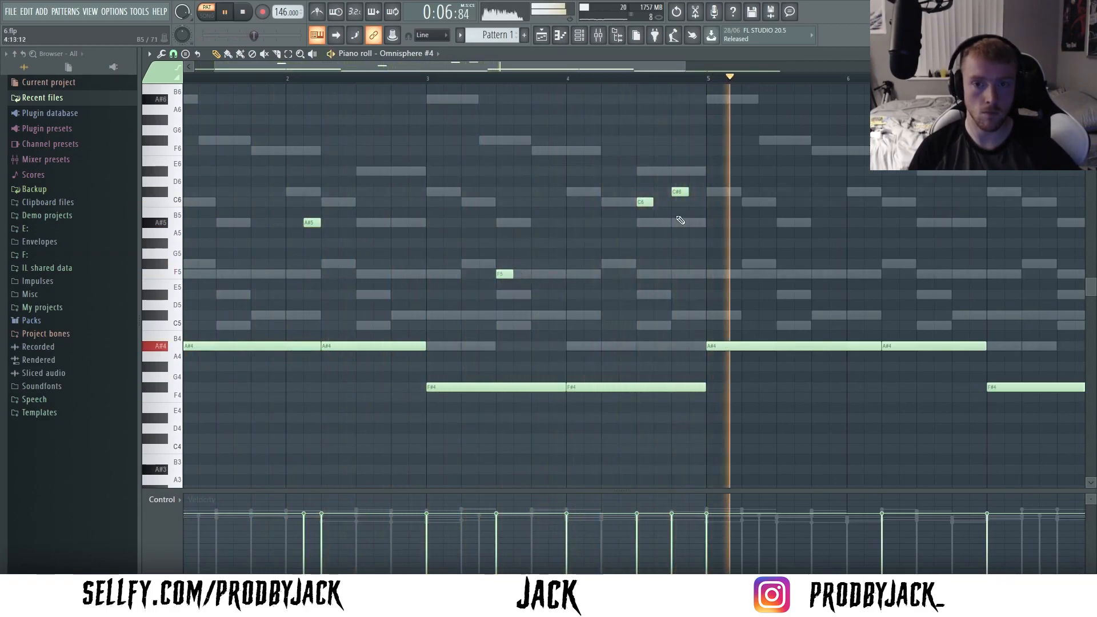
ctrl+drag(696, 182, 648, 209)
key(space)
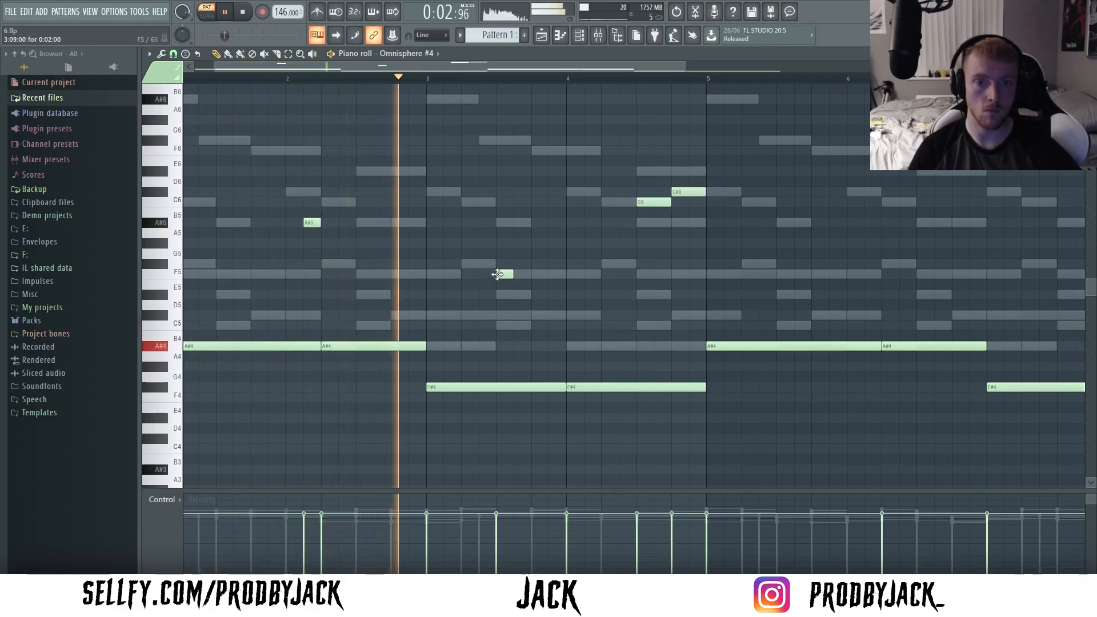
right_click(505, 274)
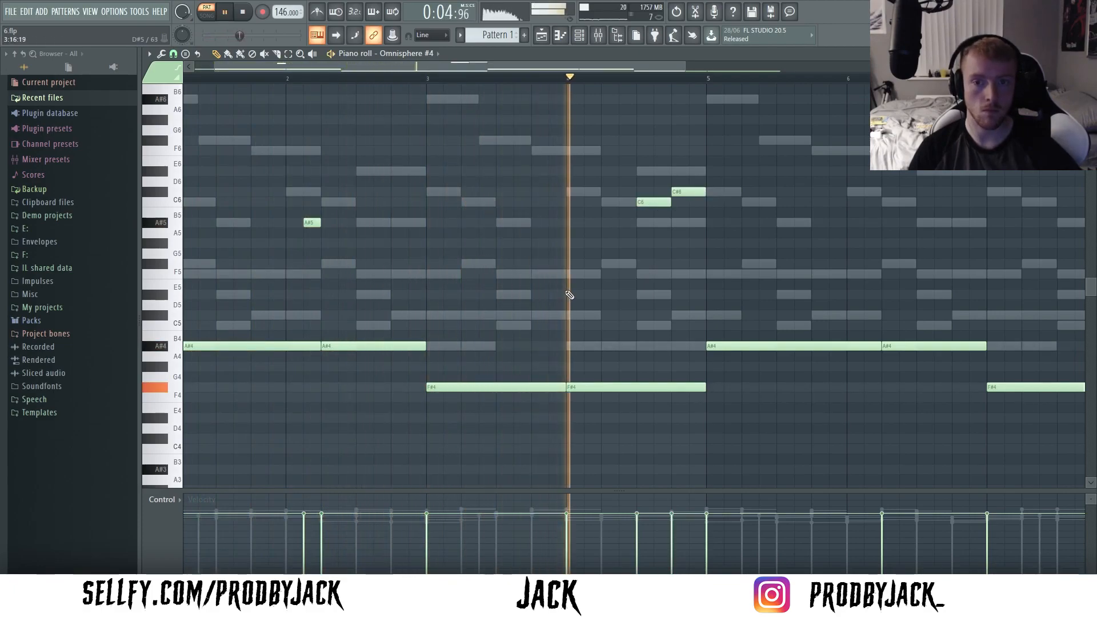
- Copy the A#5, C6 and C#6 accents four bars along into bars 6 and 8
scroll(619, 180, down, 3)
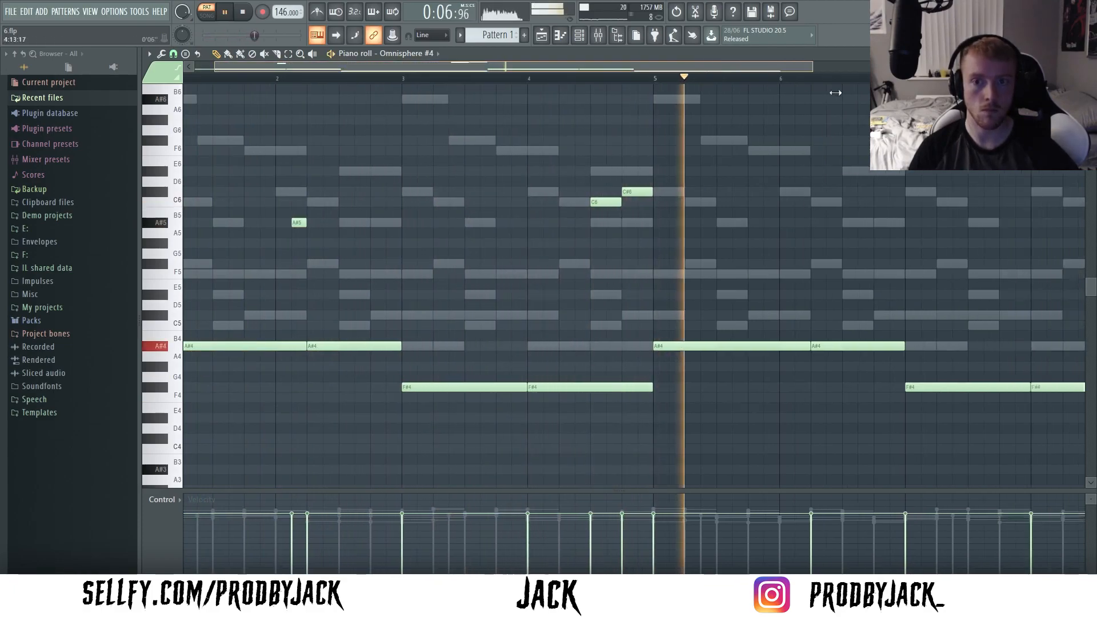
drag(602, 166, 667, 235)
key(space)
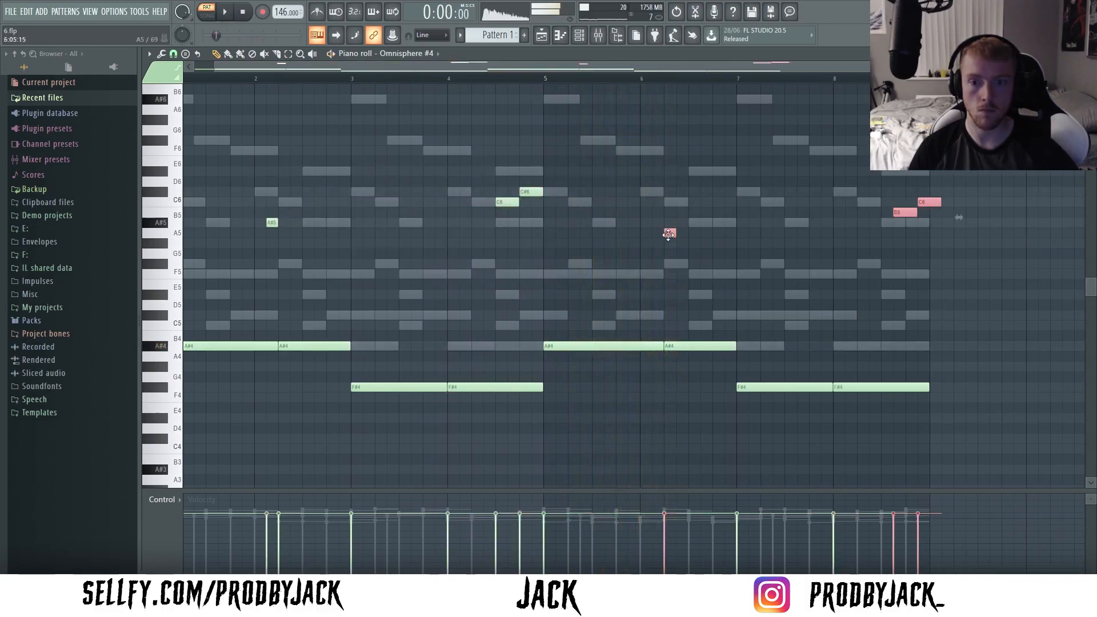
ctrl+click(668, 259)
scroll(673, 279, down, 1)
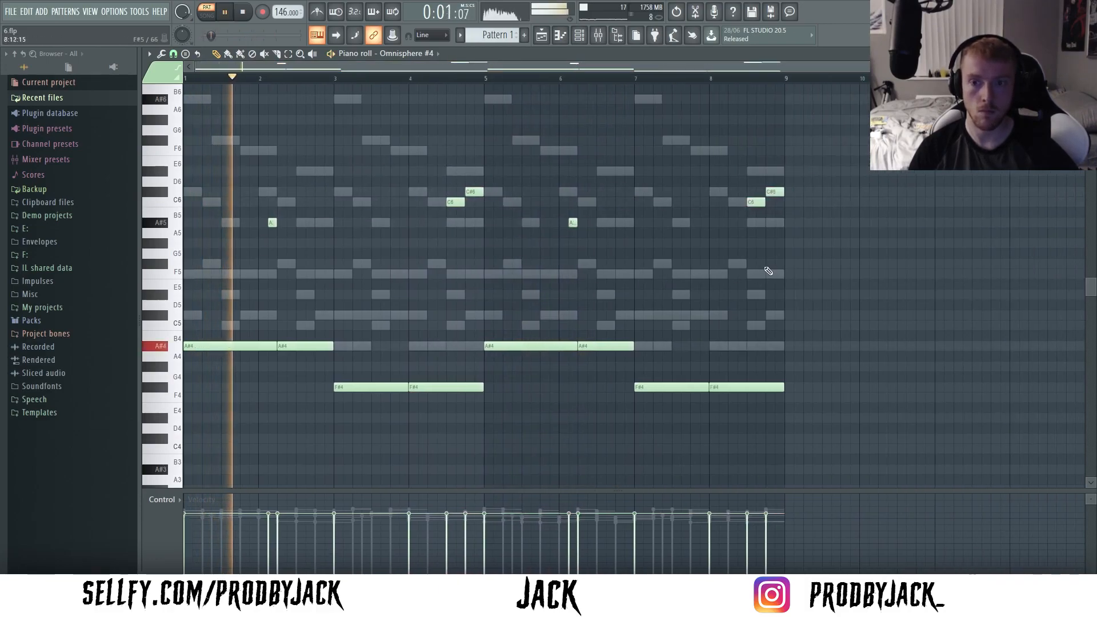
scroll(757, 273, up, 2)
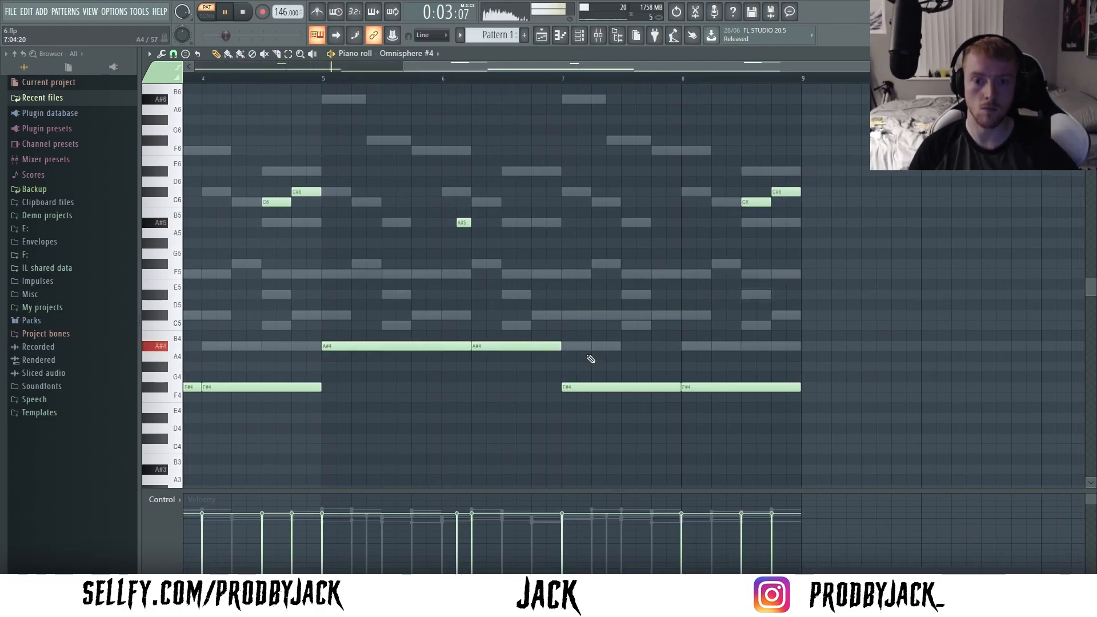
scroll(571, 358, down, 2)
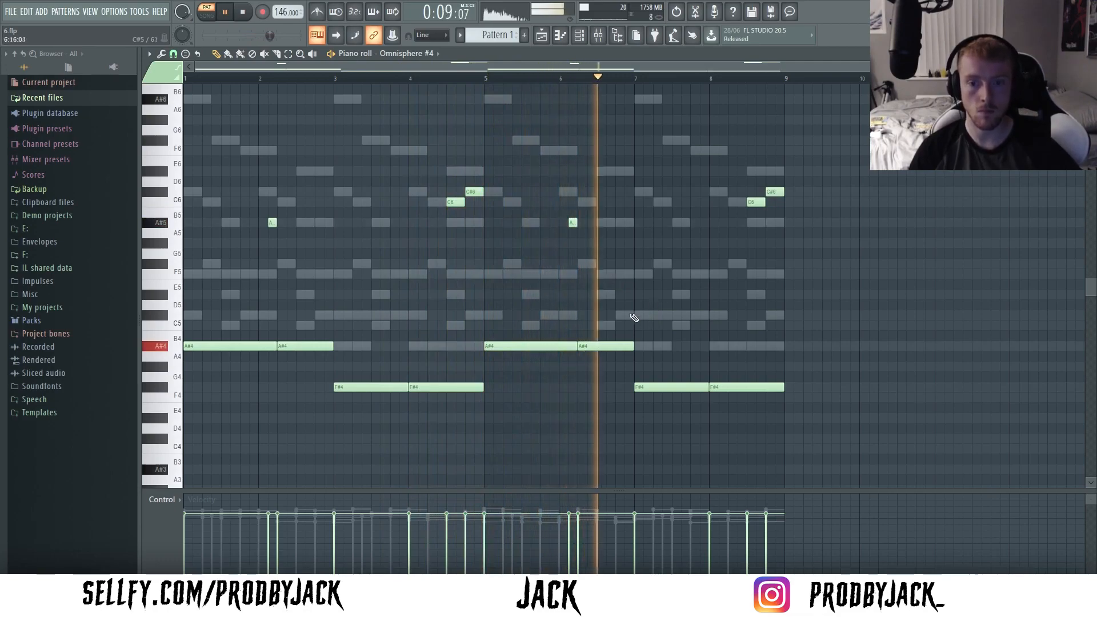
click(661, 316)
right_click(662, 316)
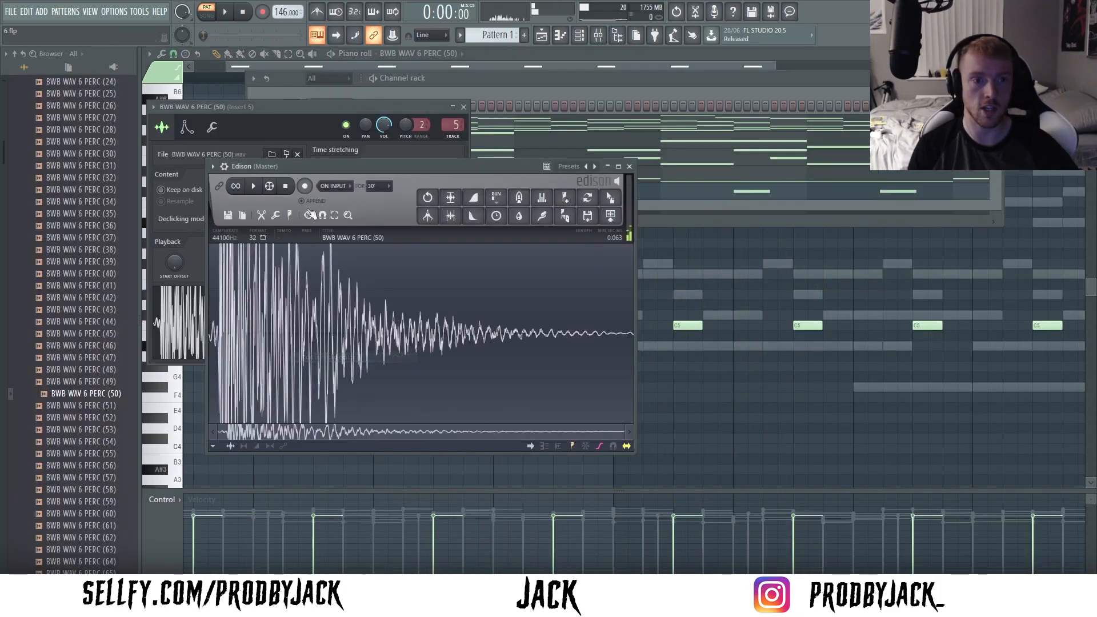
- Run Detect pitch regions in Edison on the BWB WAV 6 PERC (50) sample
click(308, 215)
click(346, 377)
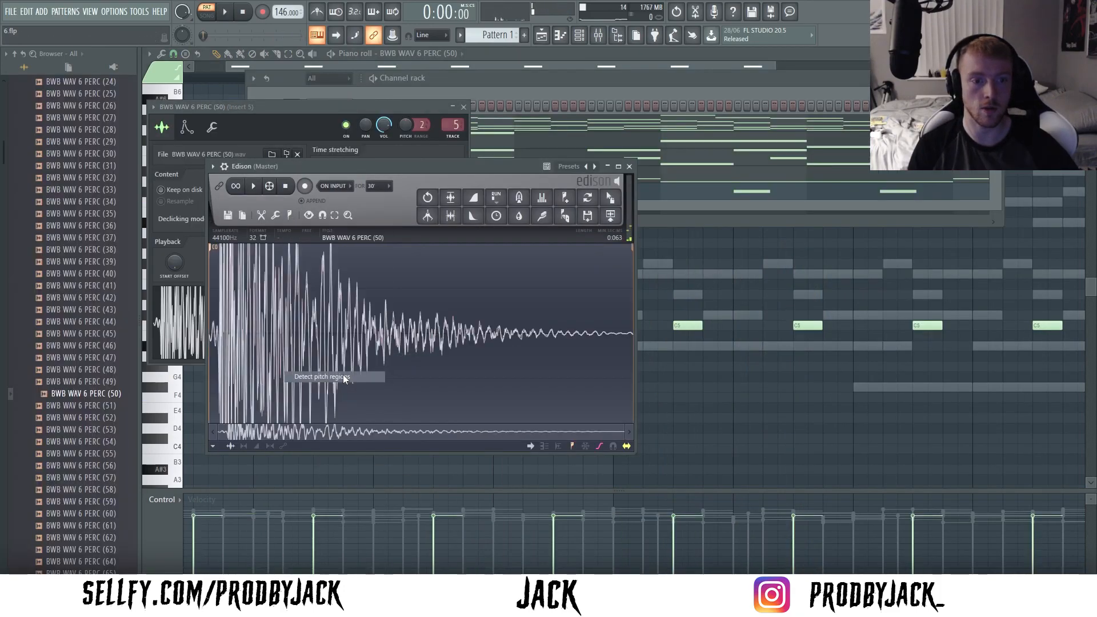
- Lower the BWB WAV 6 PERC (50) notes to A#4 and raise the Insert 5 mixer level to about 0.5 dB
click(669, 235)
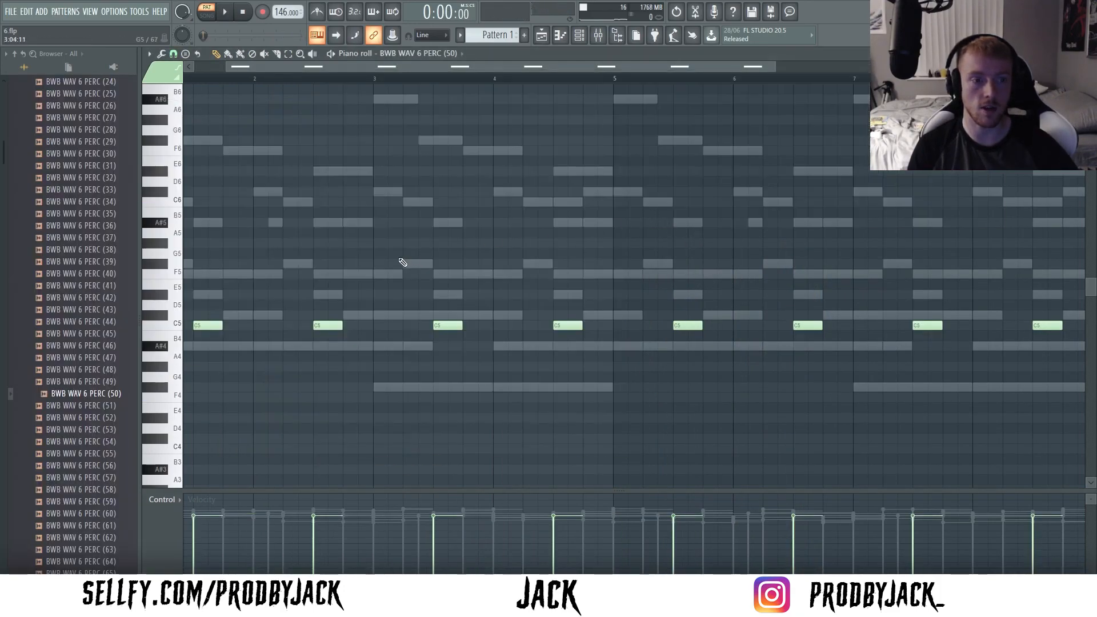
ctrl+scroll(393, 272, down, 2)
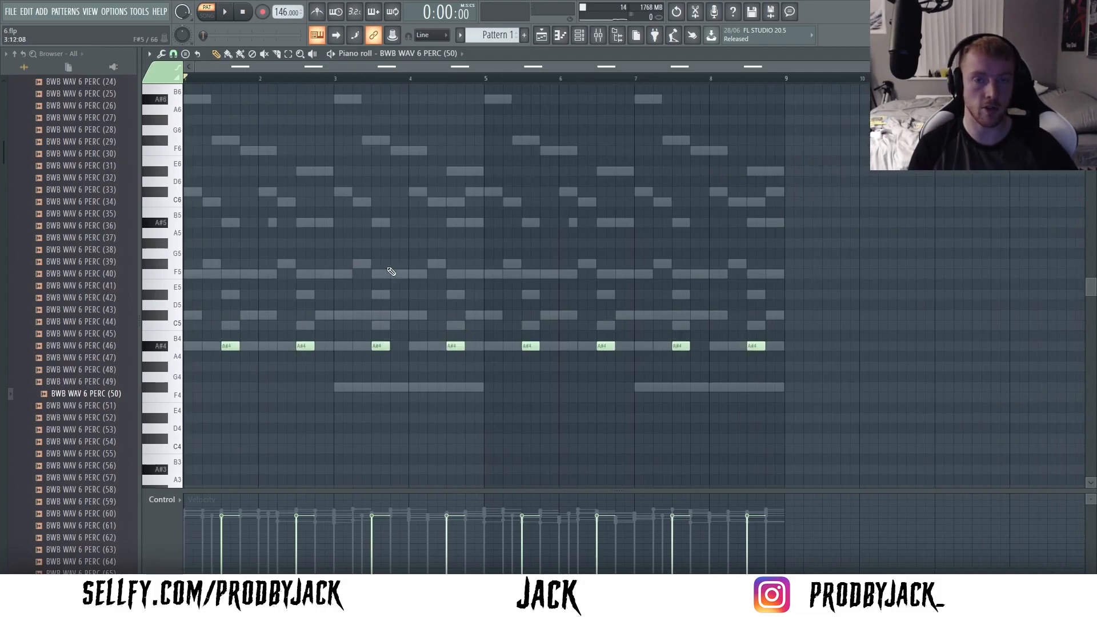
key(space)
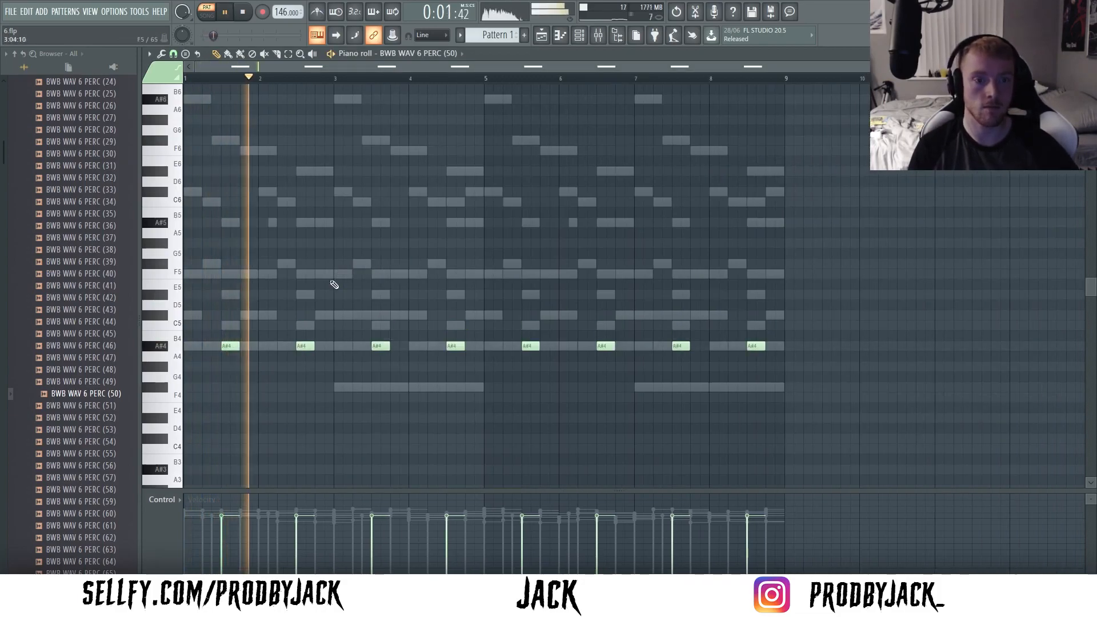
click(579, 36)
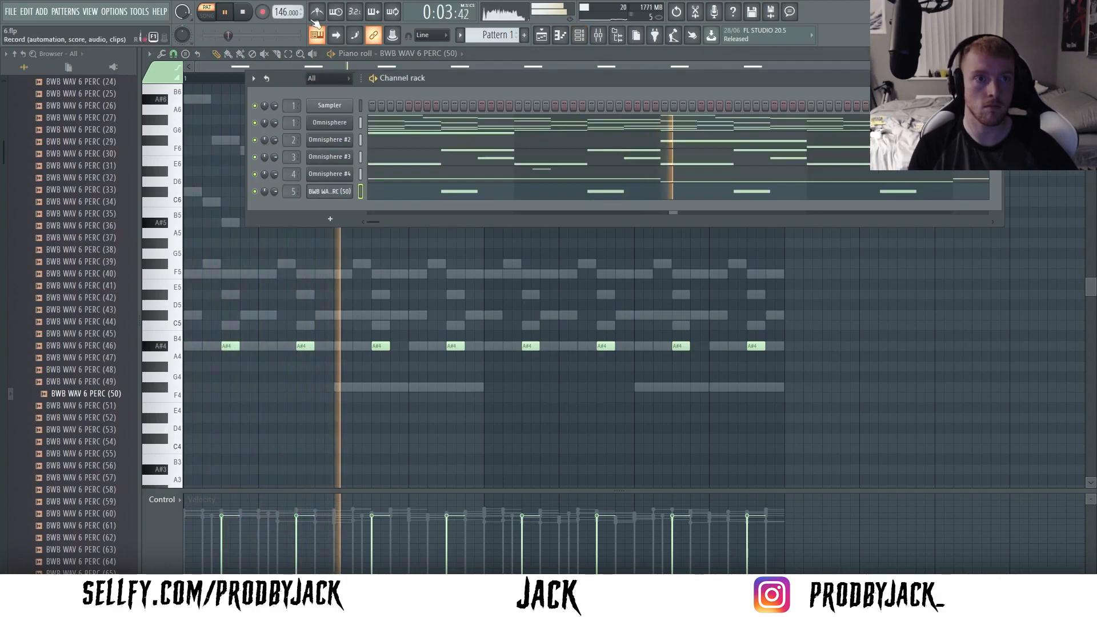
click(598, 36)
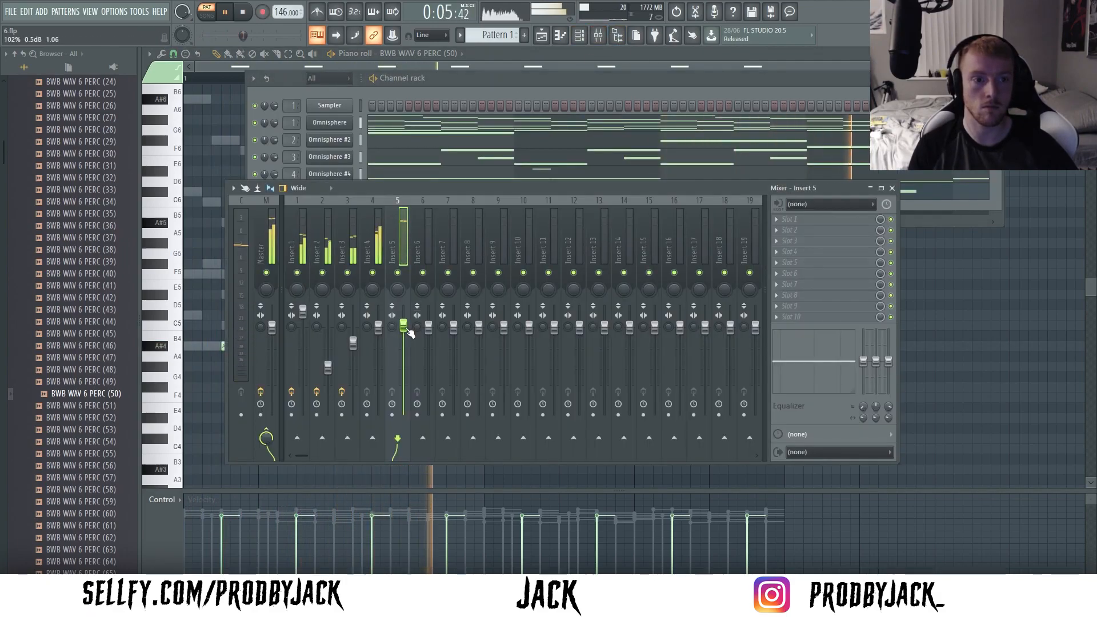
- Add short C5 hits of BWB WAV 6 PERC (14) around the starts of bars 2 and 4, and repeat them four bars along
click(560, 36)
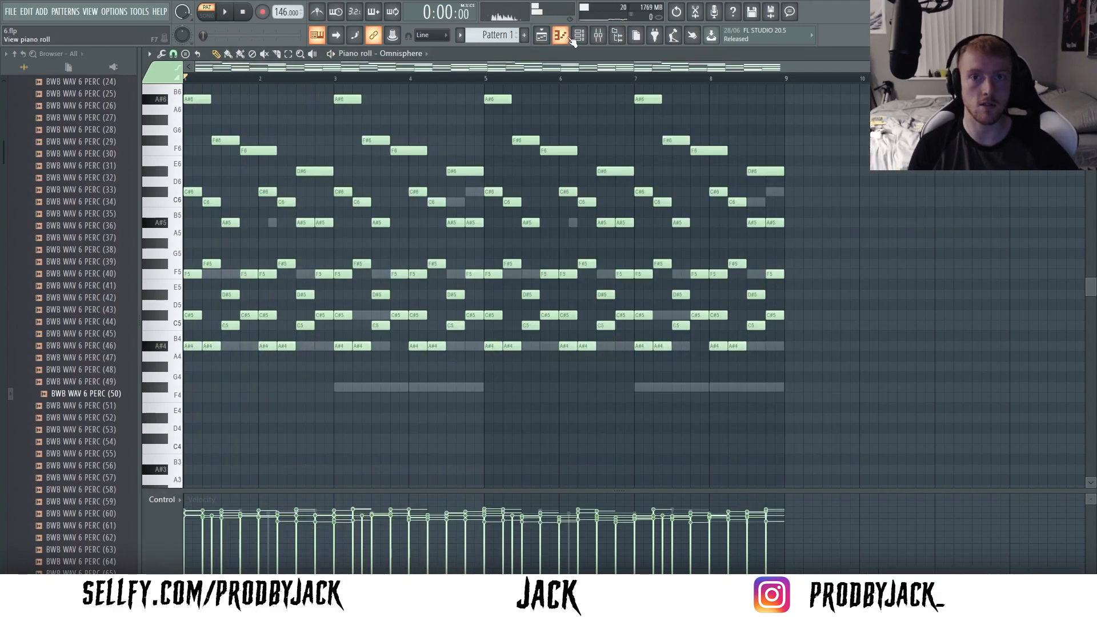
click(578, 38)
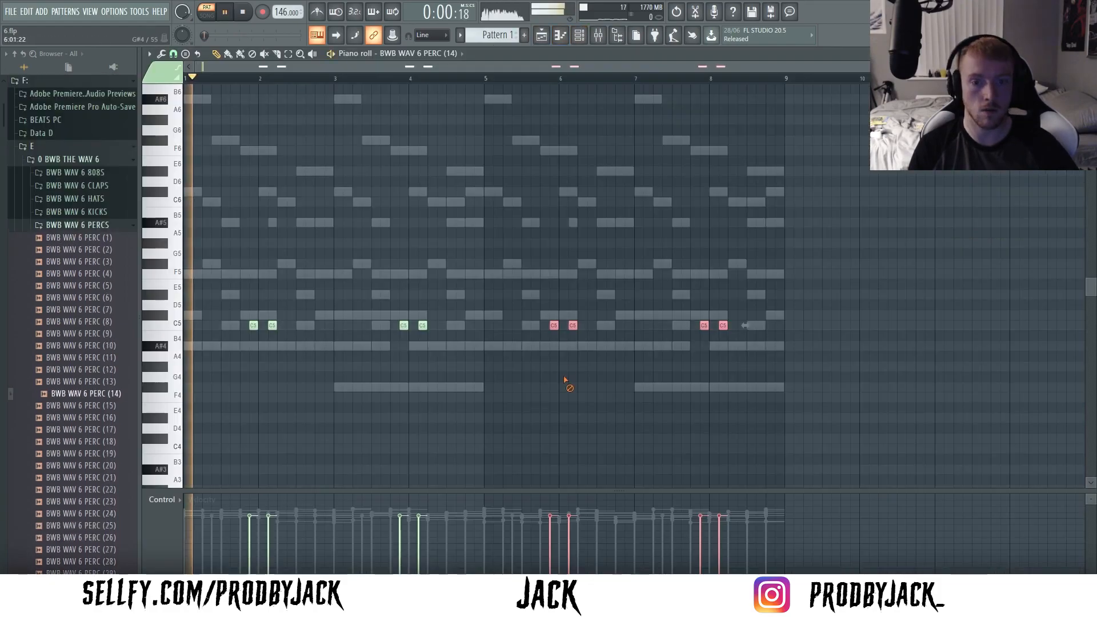
click(579, 36)
- Look through the BWB WAV 6 hat folders and the other sample packs on drive F: for drum sounds
scroll(290, 209, up, 3)
click(34, 225)
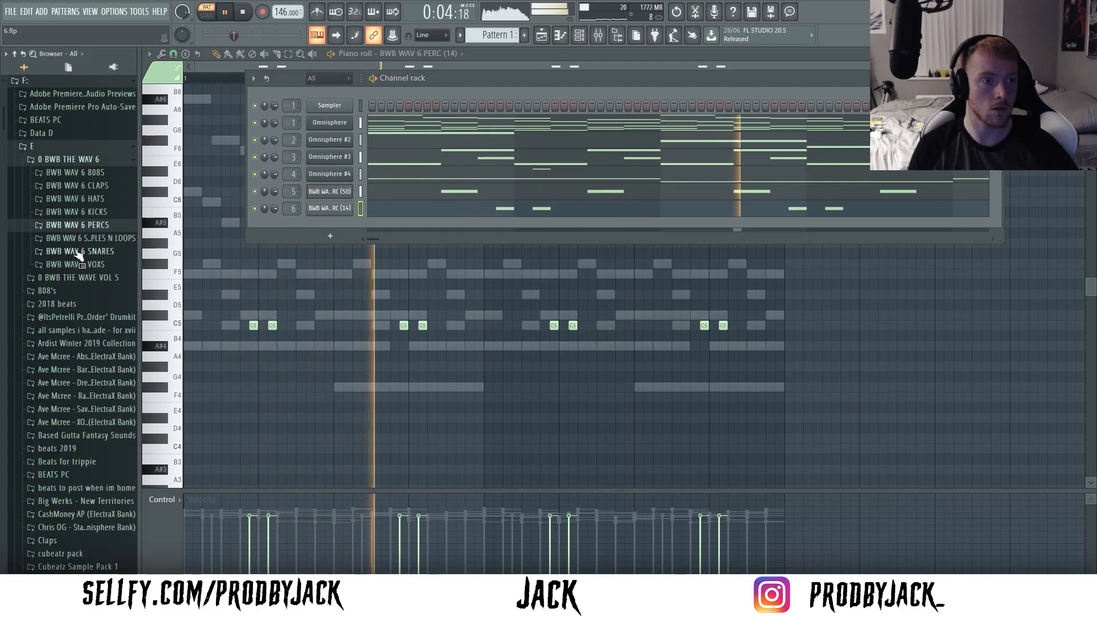
click(74, 199)
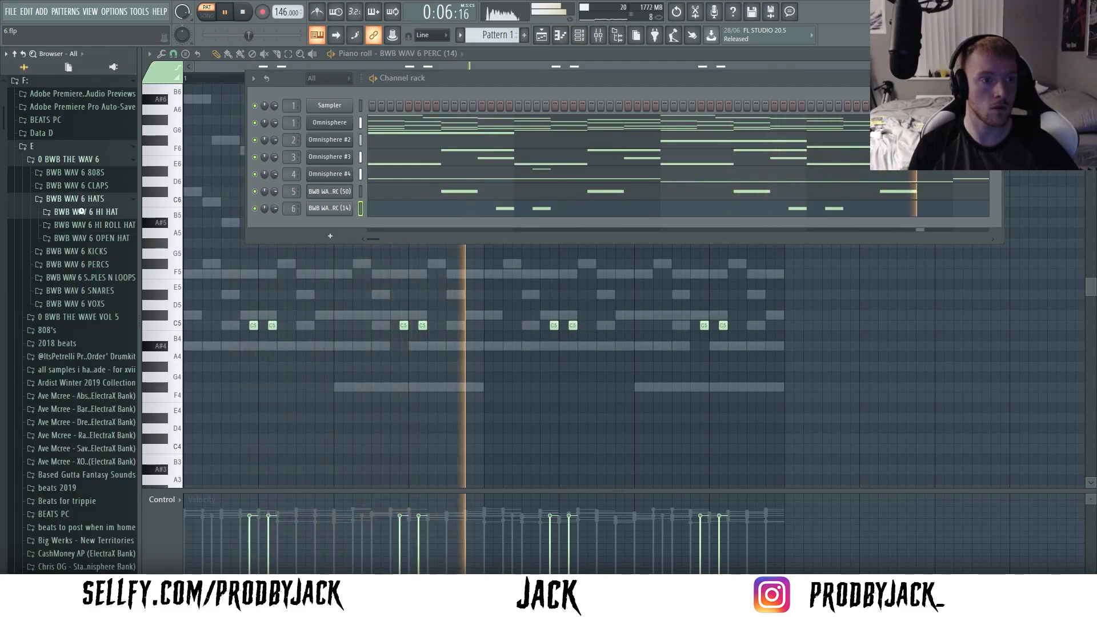
click(80, 212)
scroll(90, 181, up, 4)
click(88, 233)
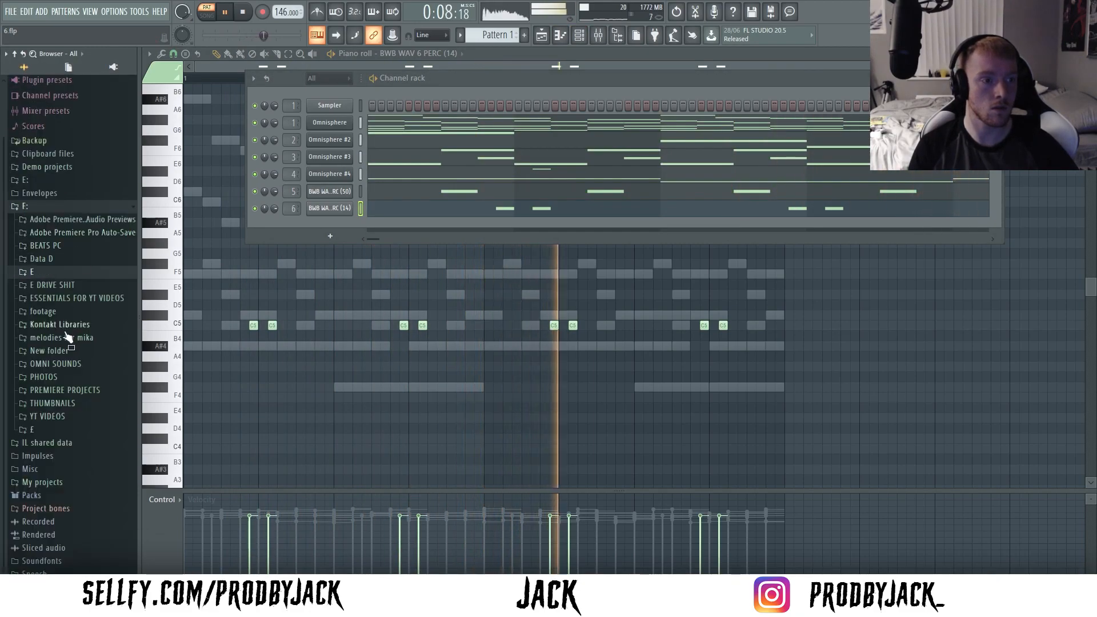
click(56, 273)
click(71, 326)
scroll(70, 342, down, 15)
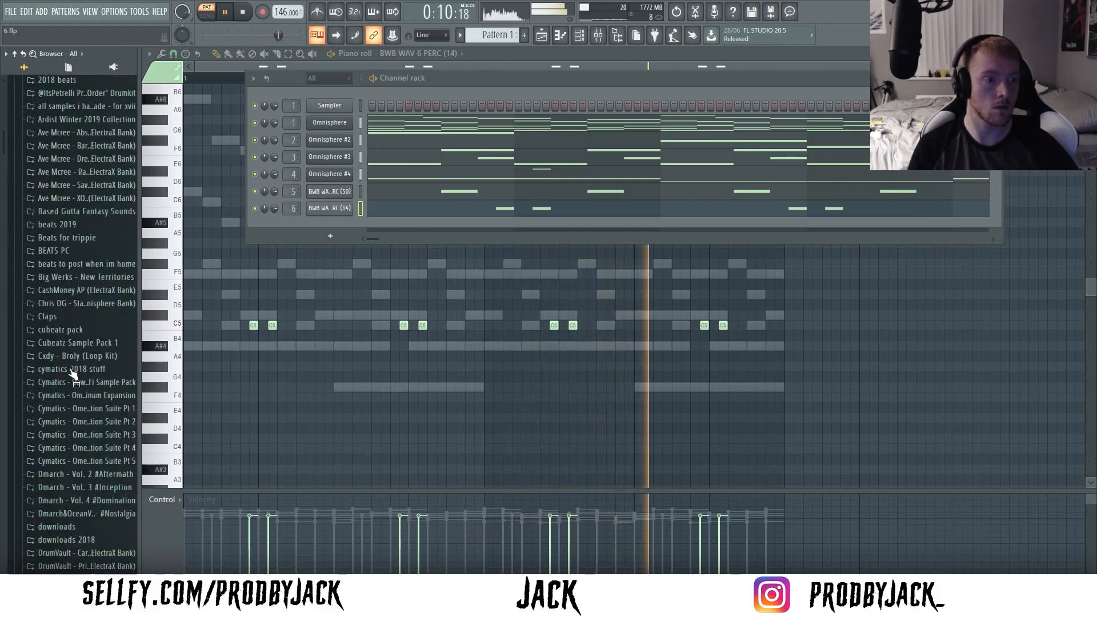
scroll(67, 354, down, 10)
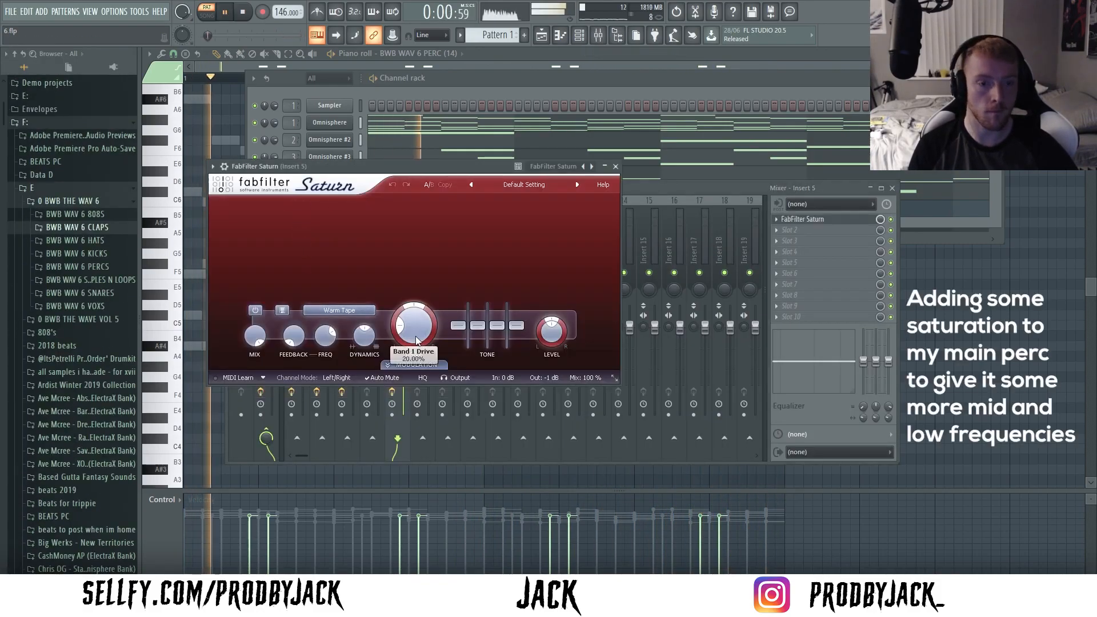
- Boost the mid tone band in FabFilter Saturn on Insert 5, adjust its mix and set Dynamics to 0.497
drag(482, 321, 482, 318)
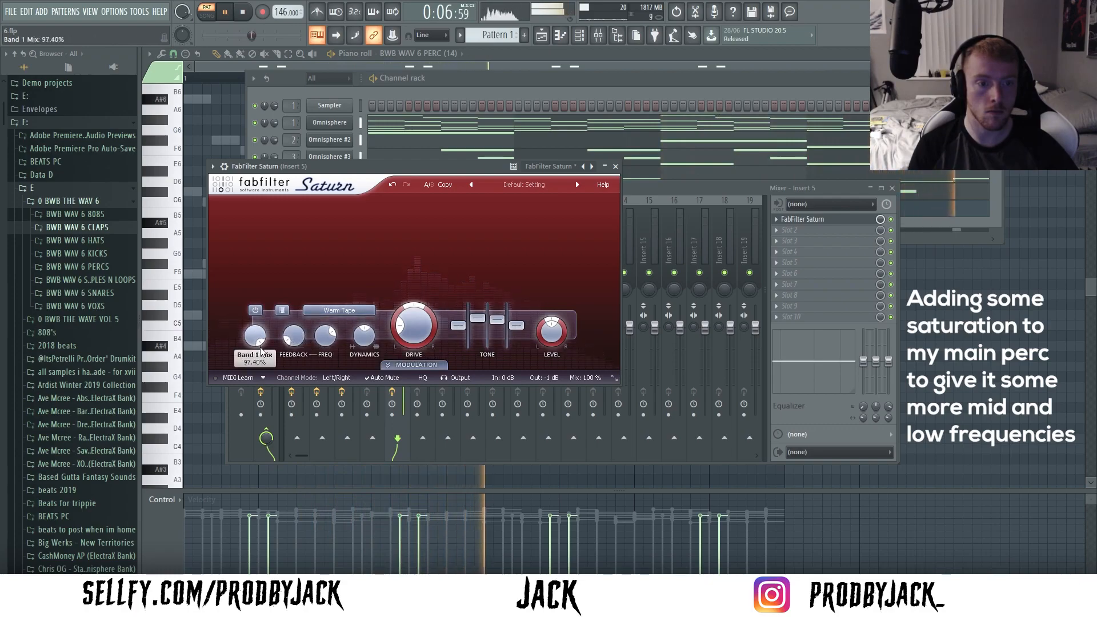
drag(260, 350, 260, 344)
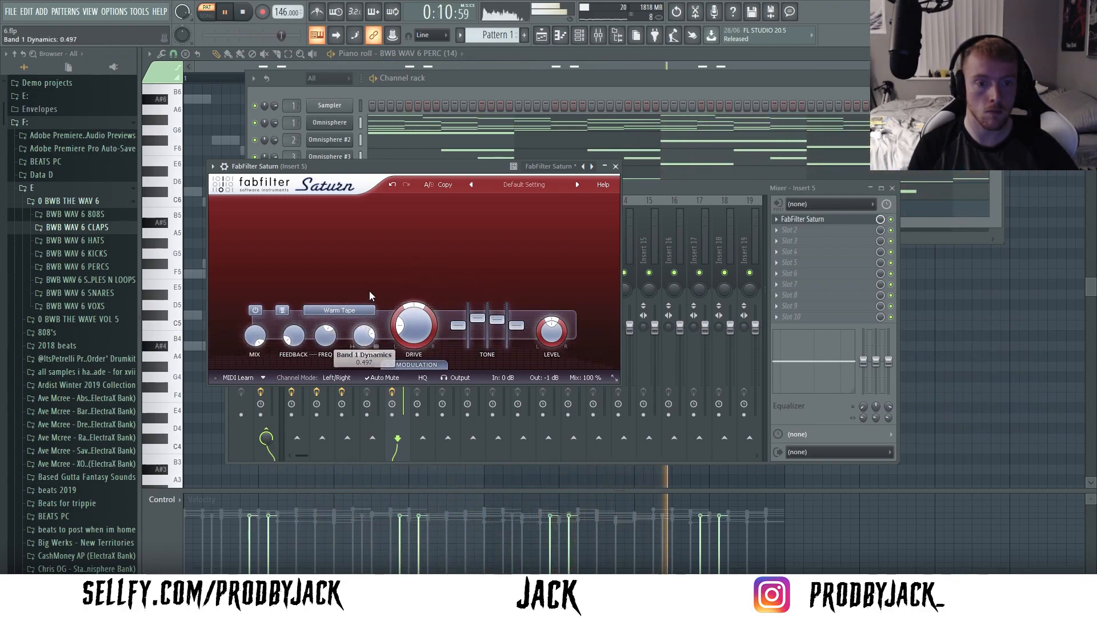
click(892, 220)
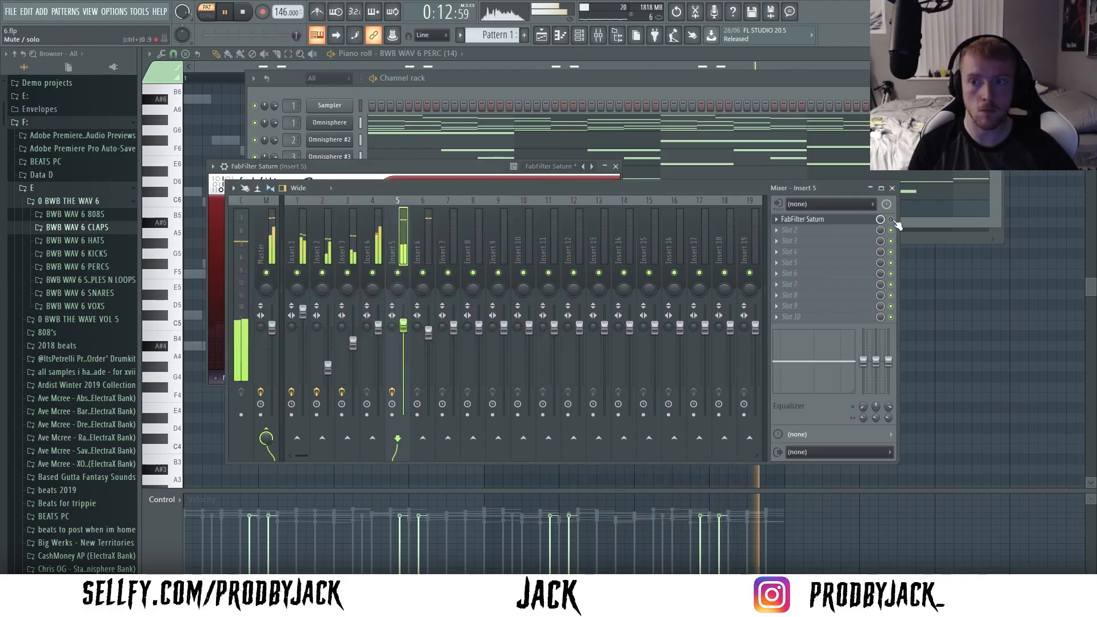
- Set the FabFilter Saturn band 1 Bass to +3.72 dB and Mid to +4.32 dB on Insert 5
click(844, 220)
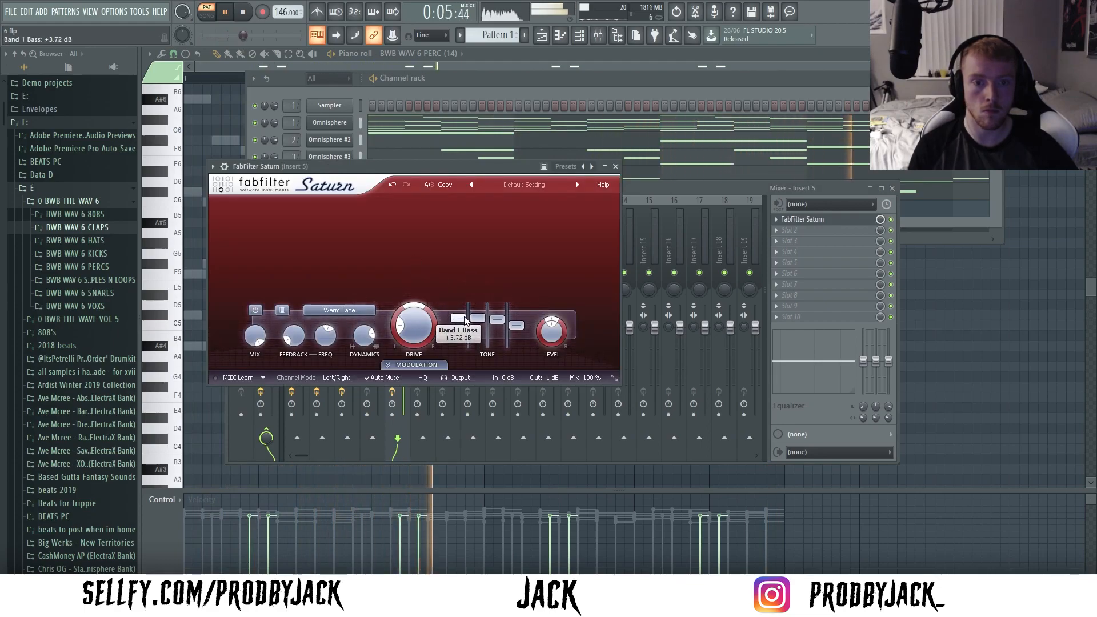
drag(481, 296, 481, 323)
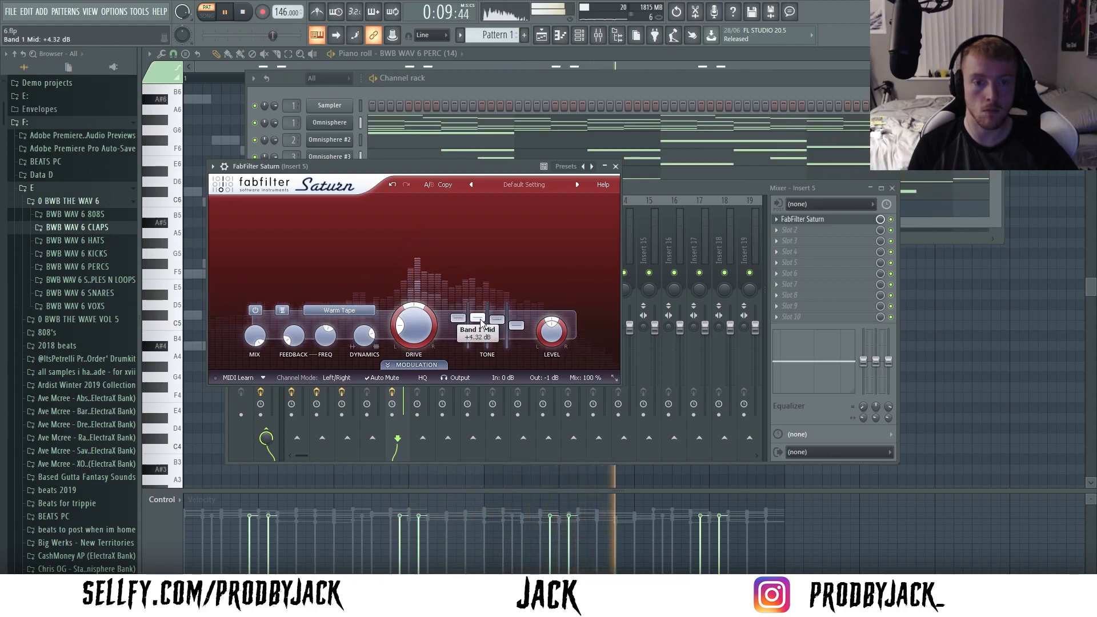
click(615, 166)
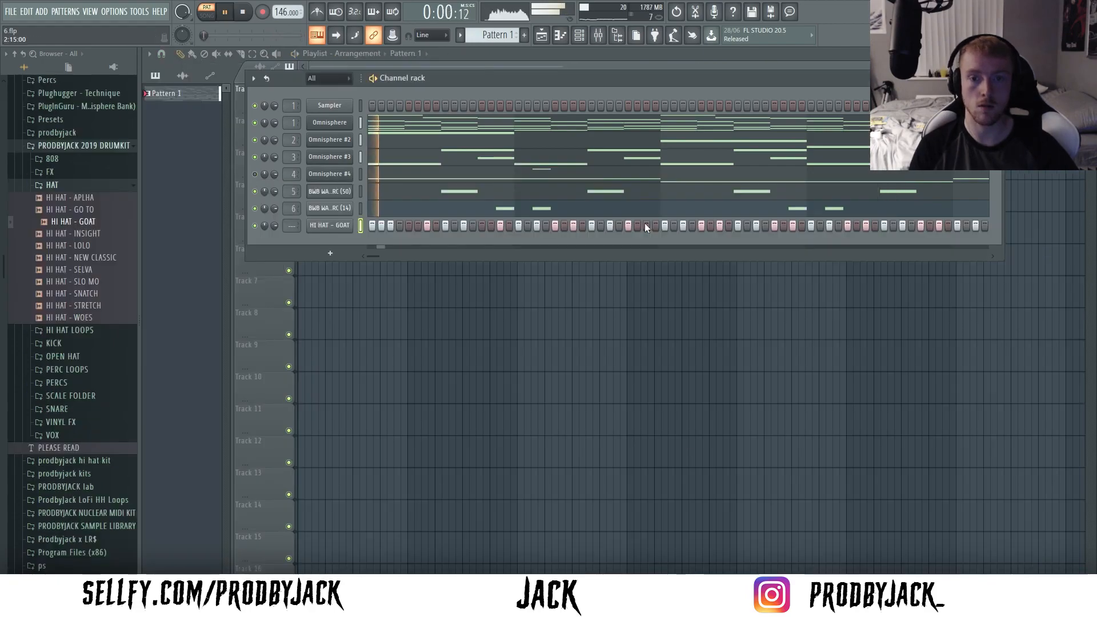
- Fill in extra steps between existing HI HAT - GOAT hits to form quick rolls, and listen to the pattern
click(673, 226)
click(701, 226)
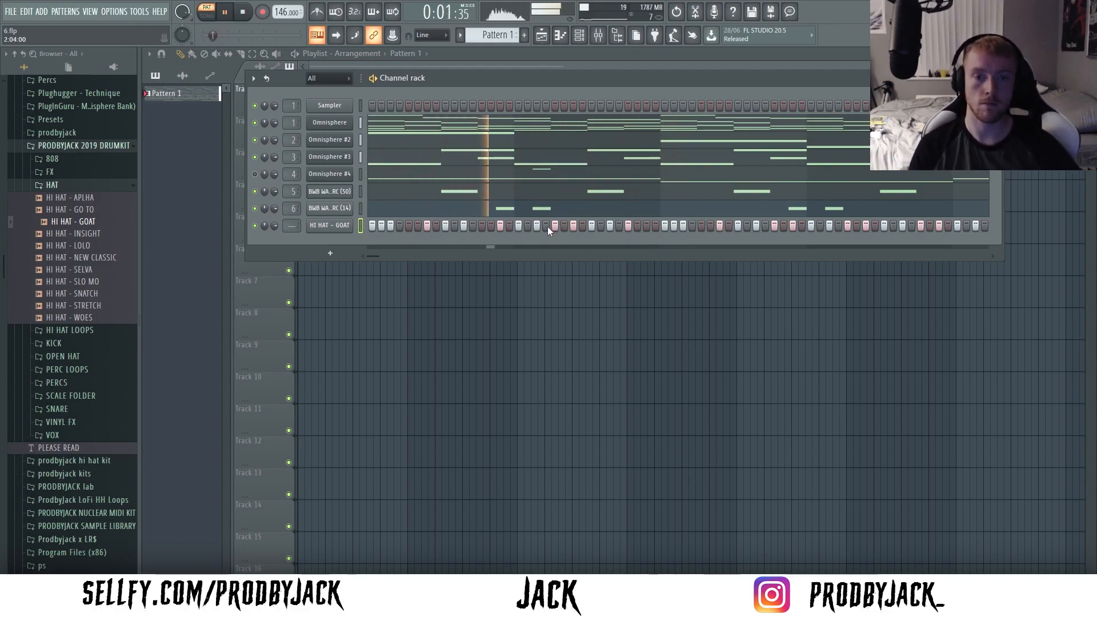
click(527, 226)
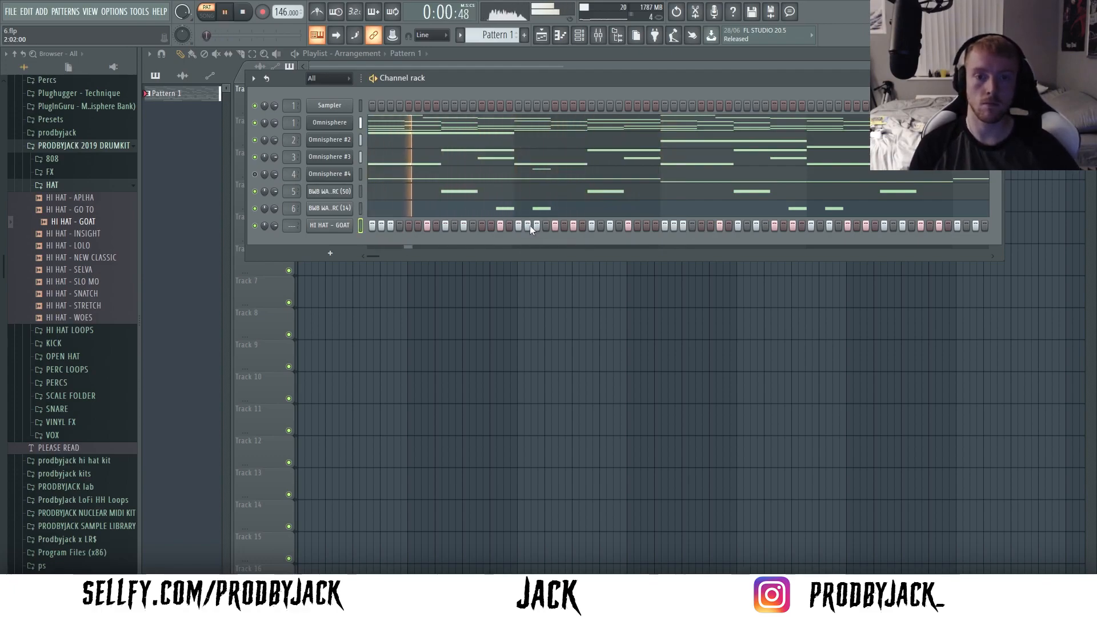
click(600, 226)
key(space)
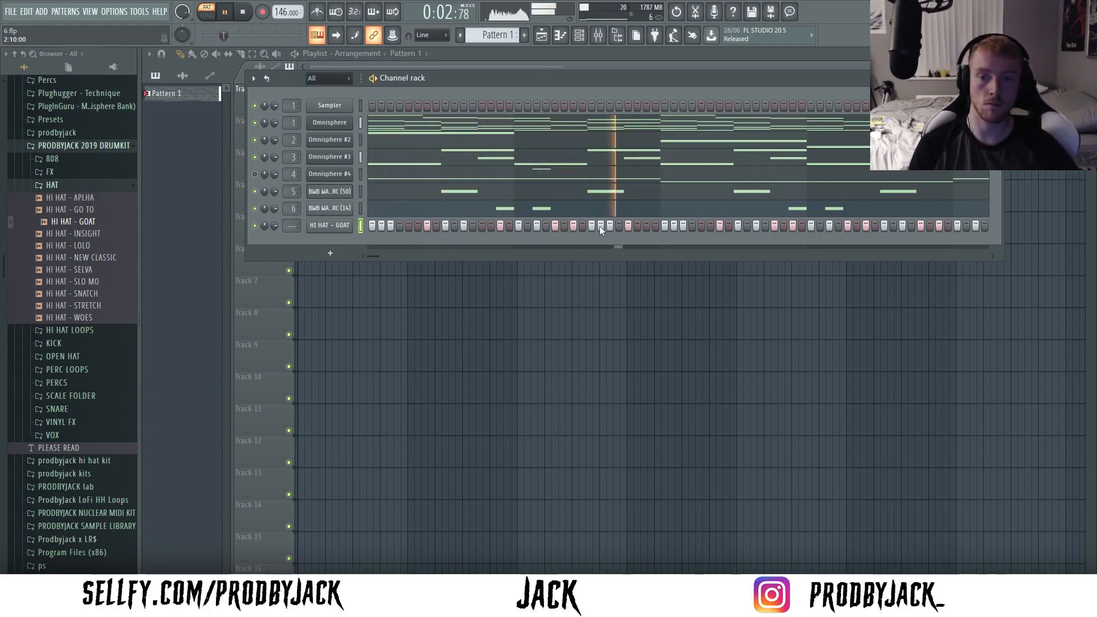
- Collapse the PRODBYJACK 2019 DRUMKIT folder and open the HI HAT - GOAT pattern in the piano roll
click(60, 185)
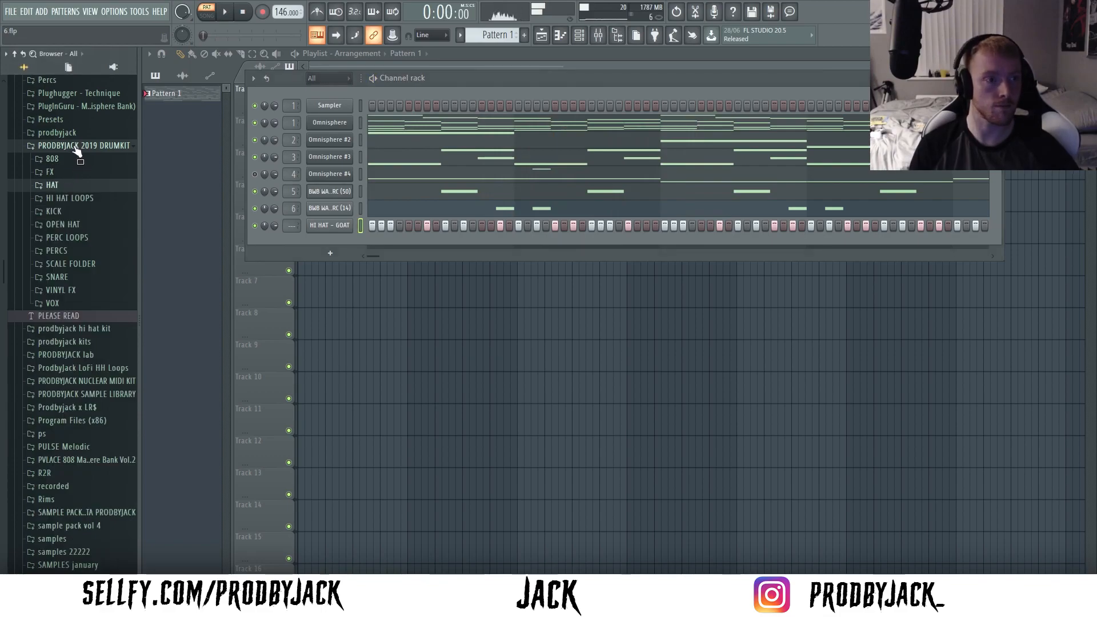
click(73, 146)
right_click(330, 226)
click(379, 224)
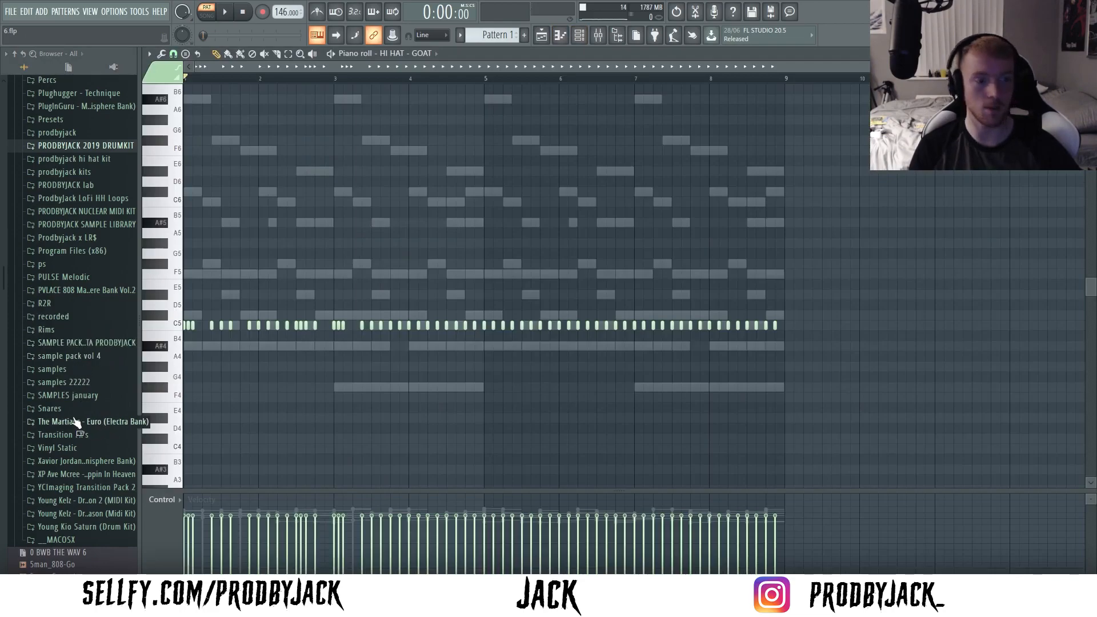
- Replace the HI HAT - GOAT notes with the HH Midi 32 pattern across bars 1 to 8 and audition it
click(89, 217)
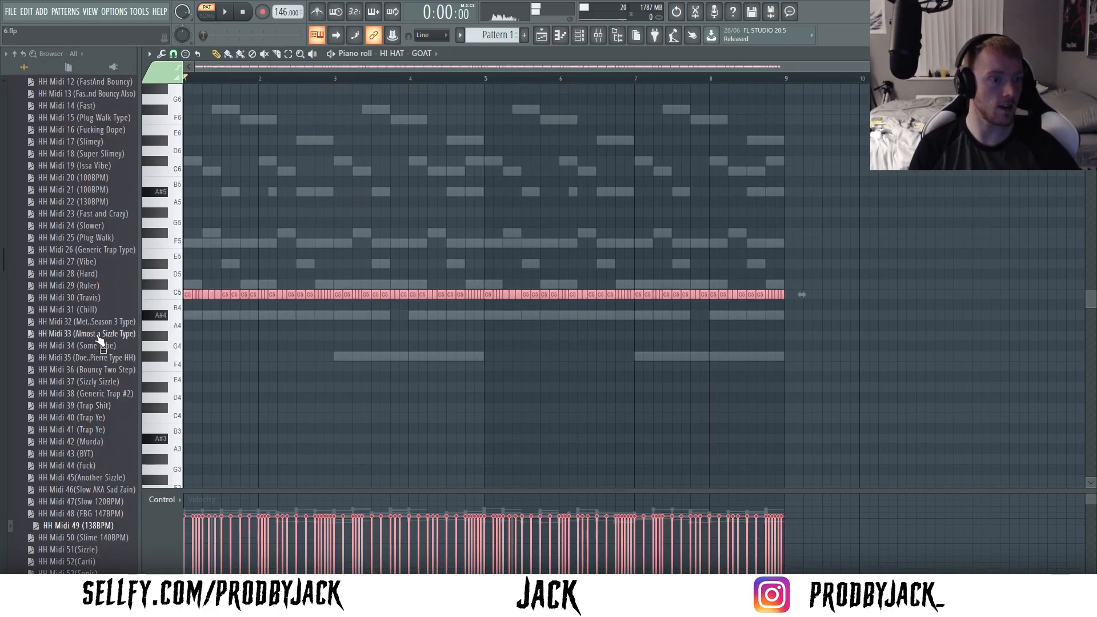
drag(96, 325, 364, 323)
key(space)
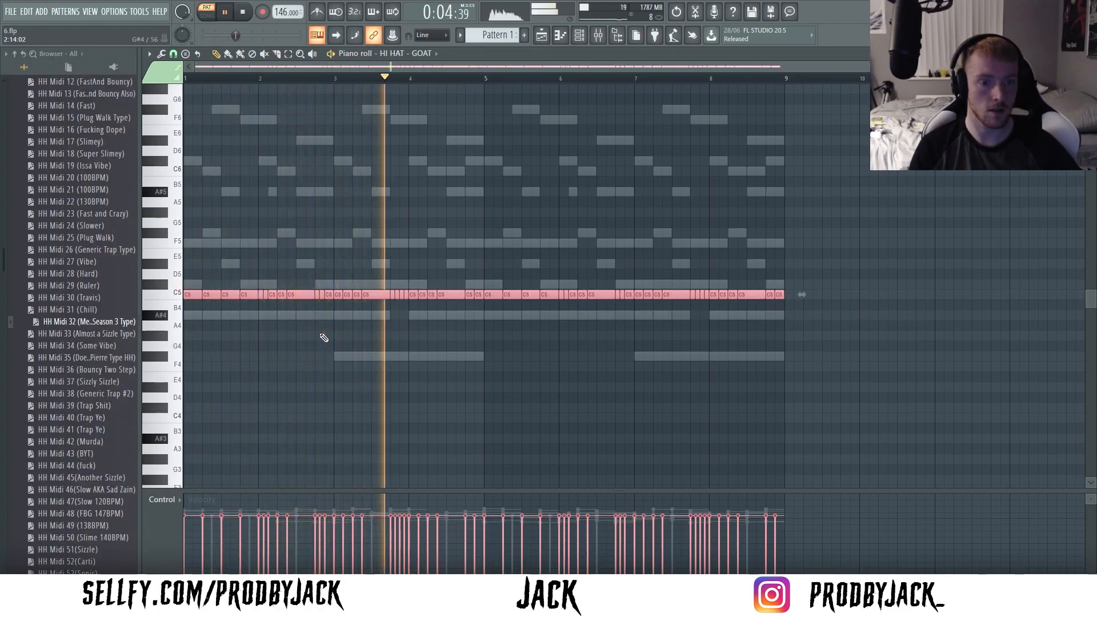
key(ctrl+d)
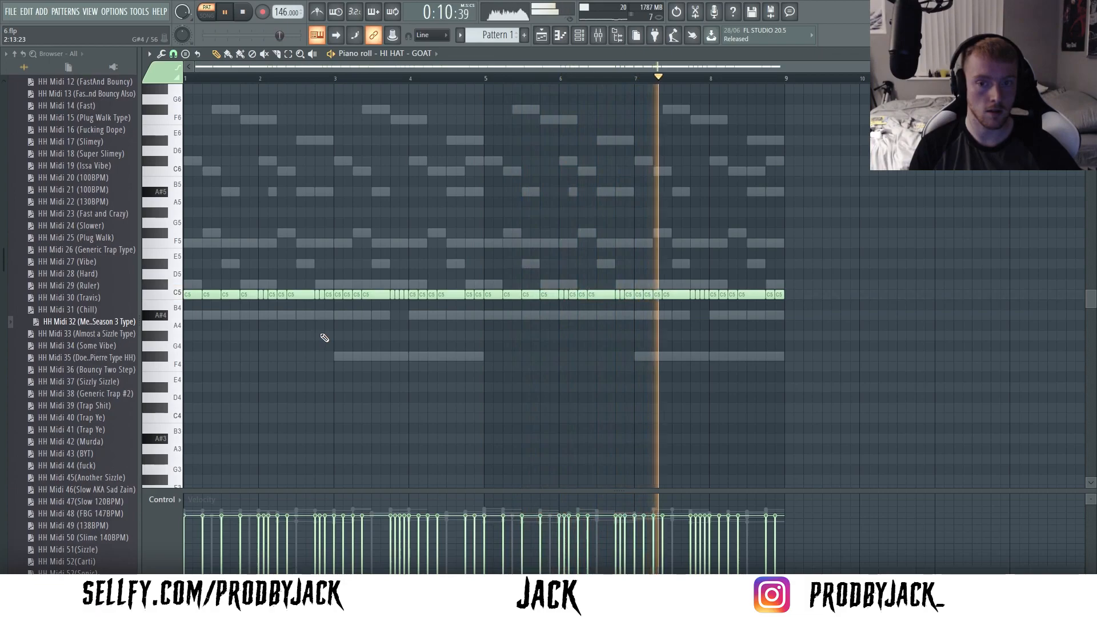
key(space)
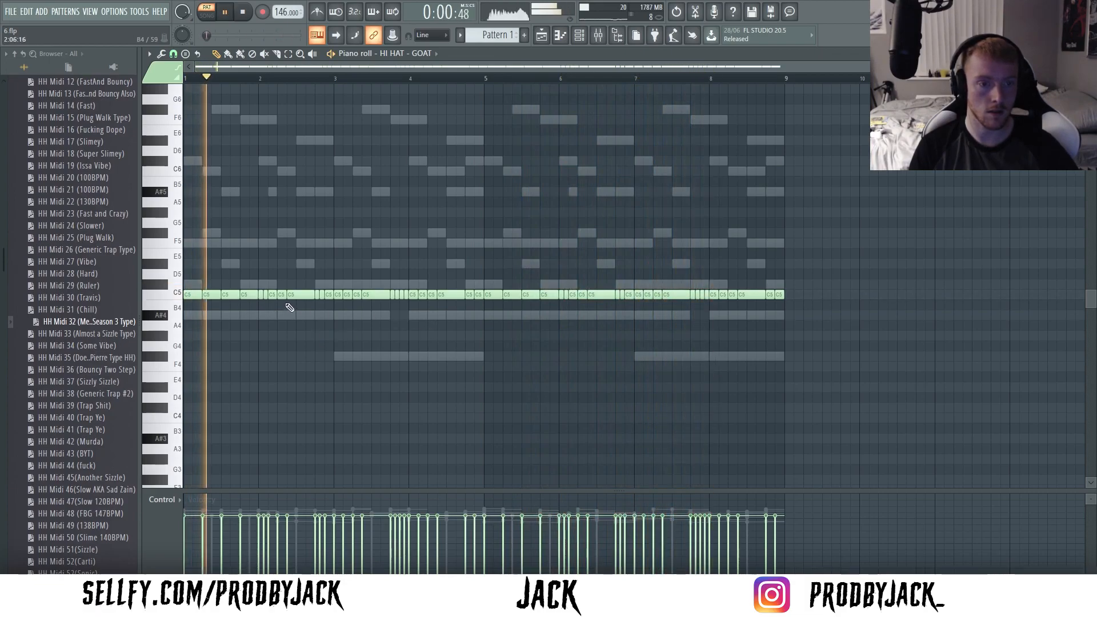
- Draw four short descending hi-hat notes on F4, D#4, C#4 and C4, and place them at the start of bar 2
scroll(358, 301, up, 2)
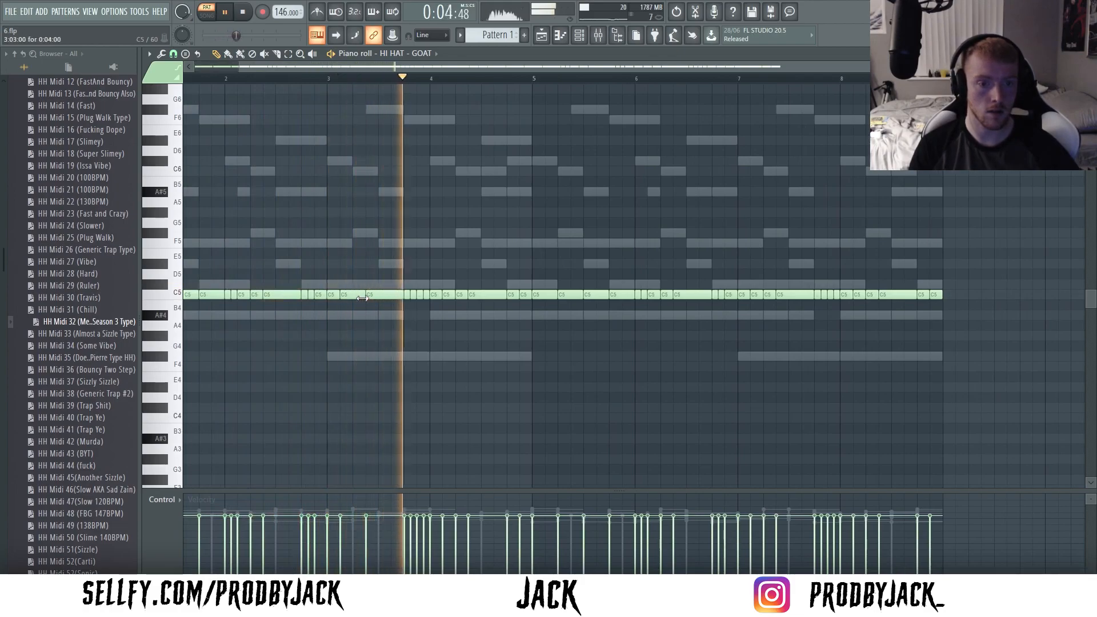
key(space)
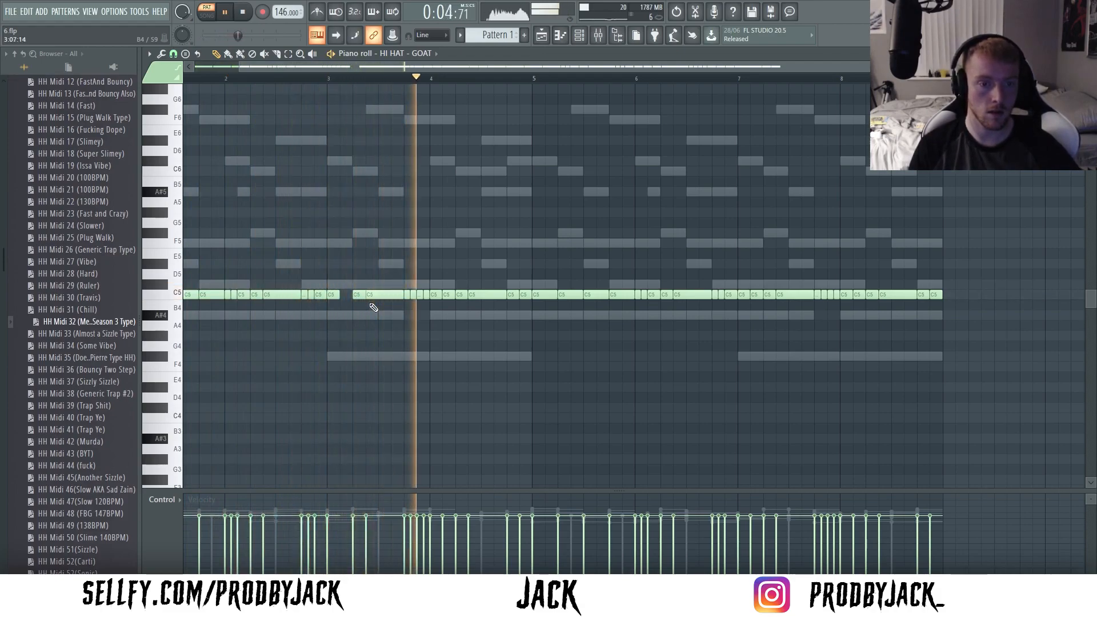
click(496, 284)
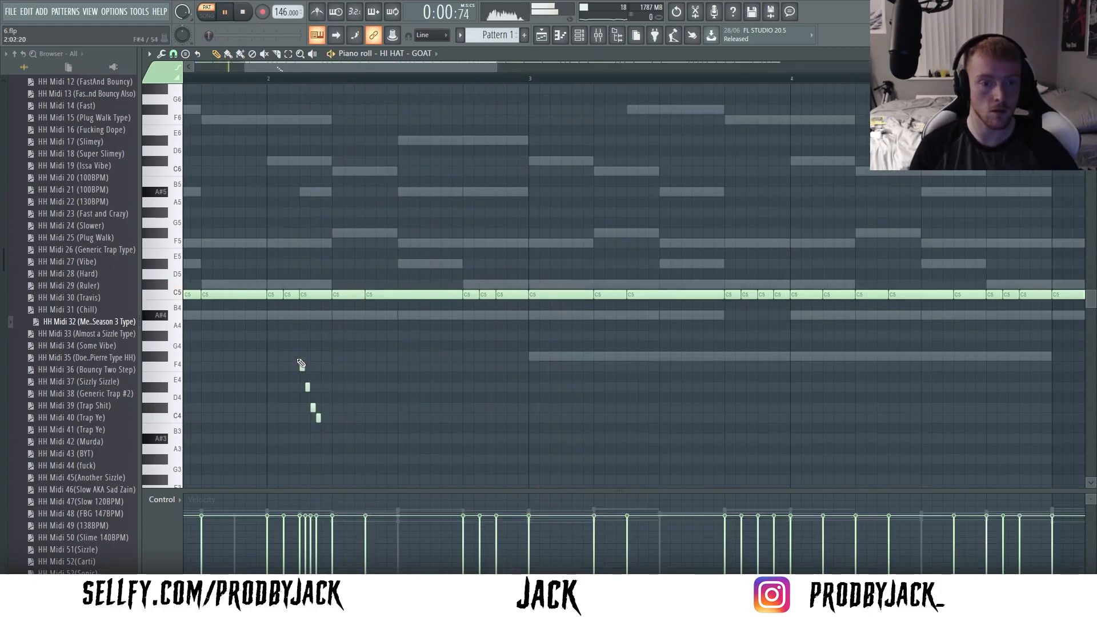
drag(317, 418, 294, 418)
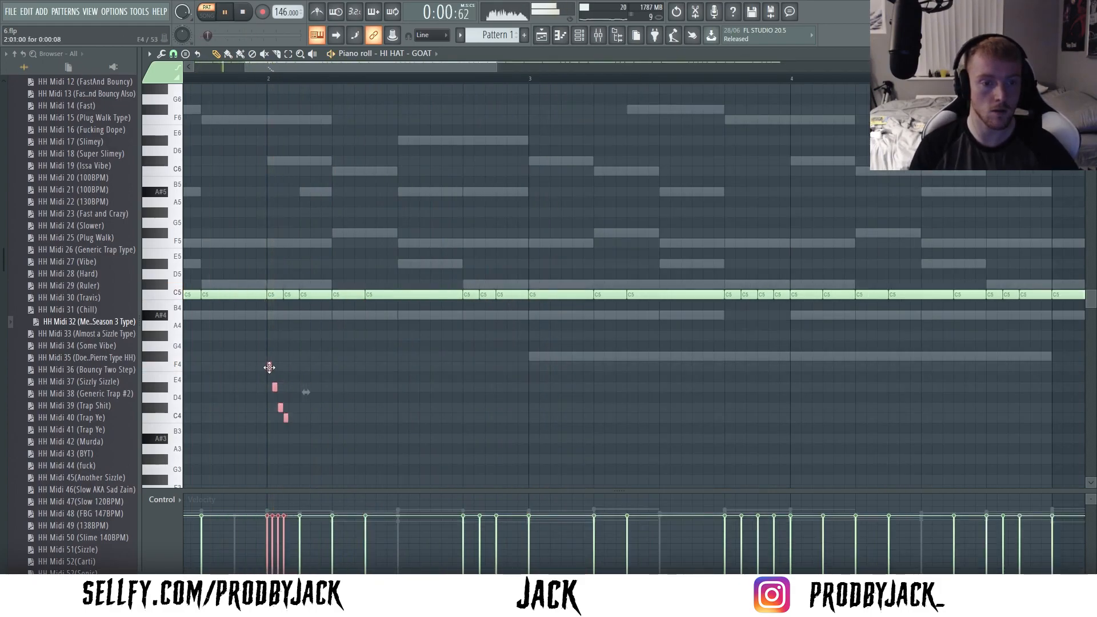
- Copy the four-note descending roll to beat 2 of bar 2, lowered to start on C4, and play it back
drag(332, 375, 334, 419)
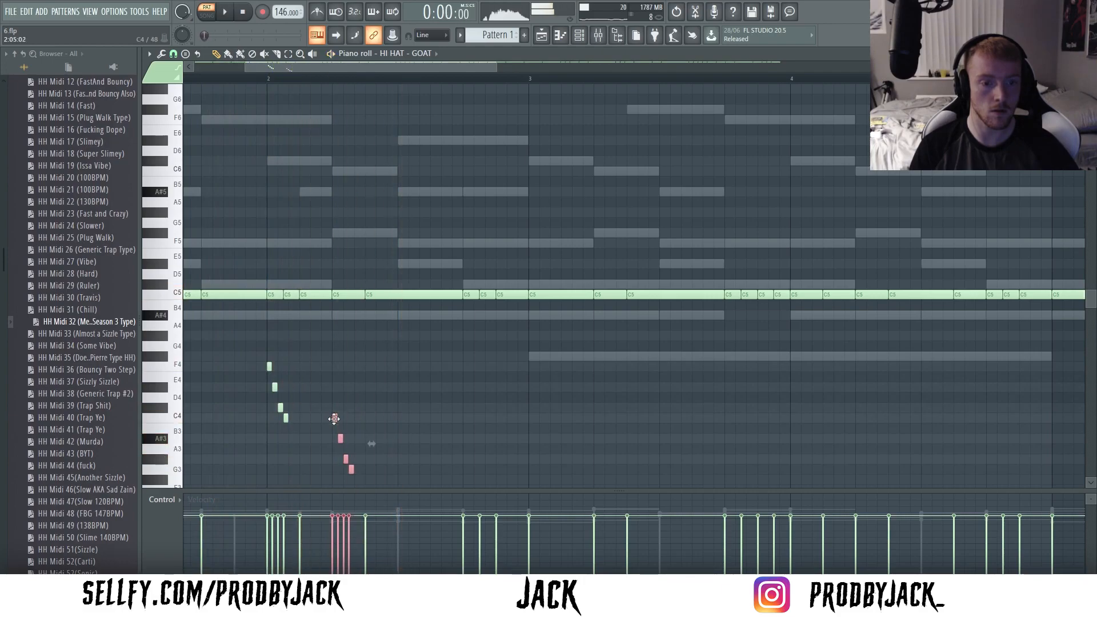
ctrl+click(353, 401)
scroll(351, 401, down, 3)
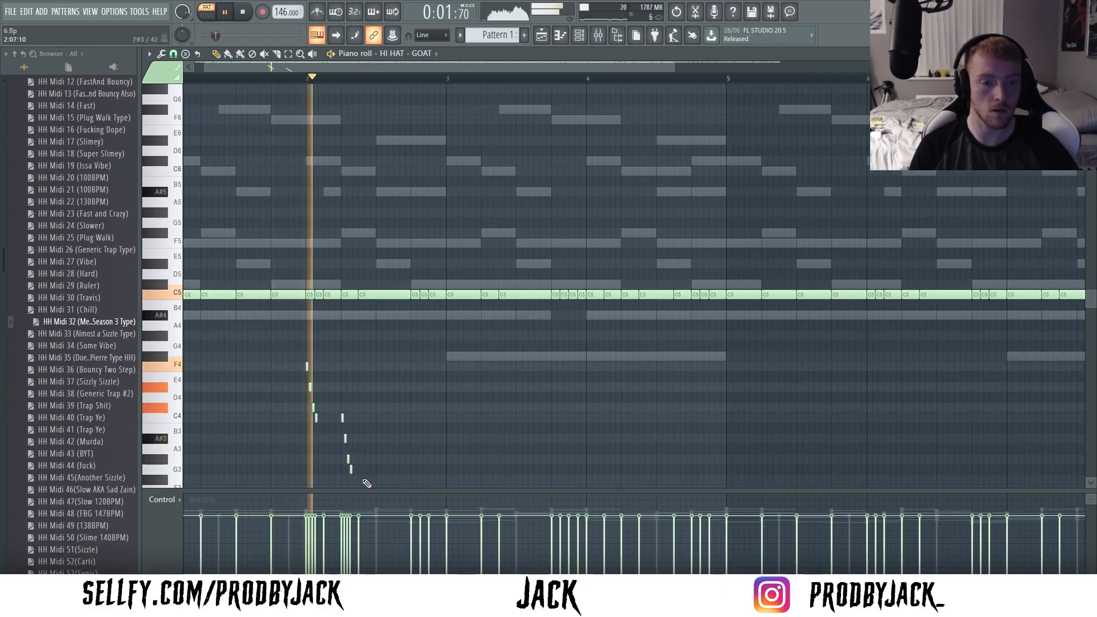
key(space)
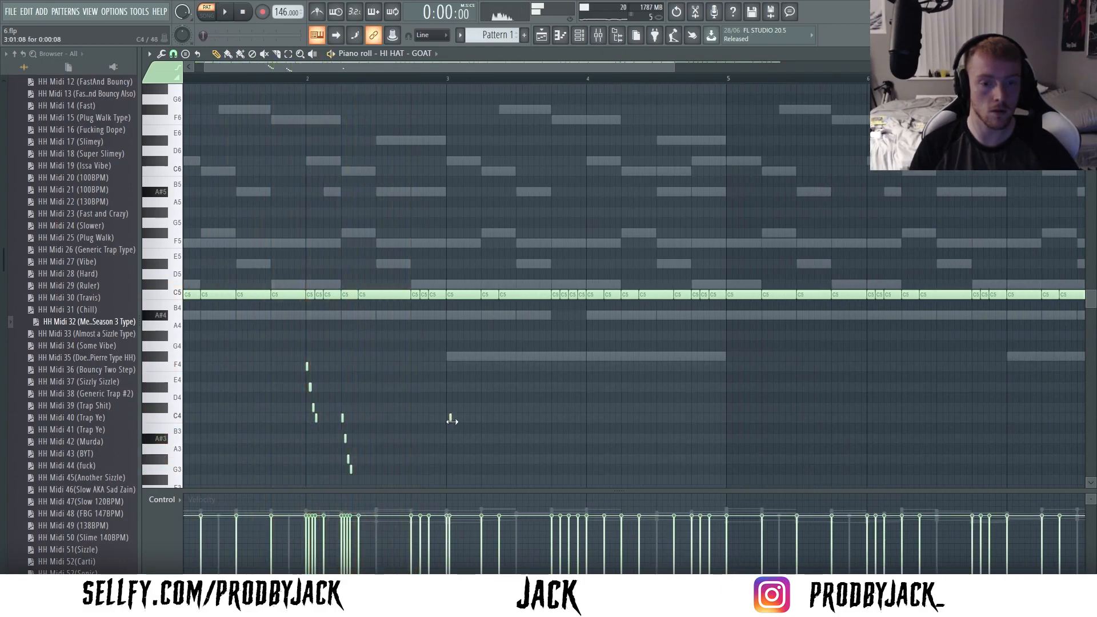
- Place a four-note hi-hat roll on C#4, B3, C4 and C4 just before bar 3 and play it back
scroll(457, 420, up, 3)
drag(440, 419, 447, 439)
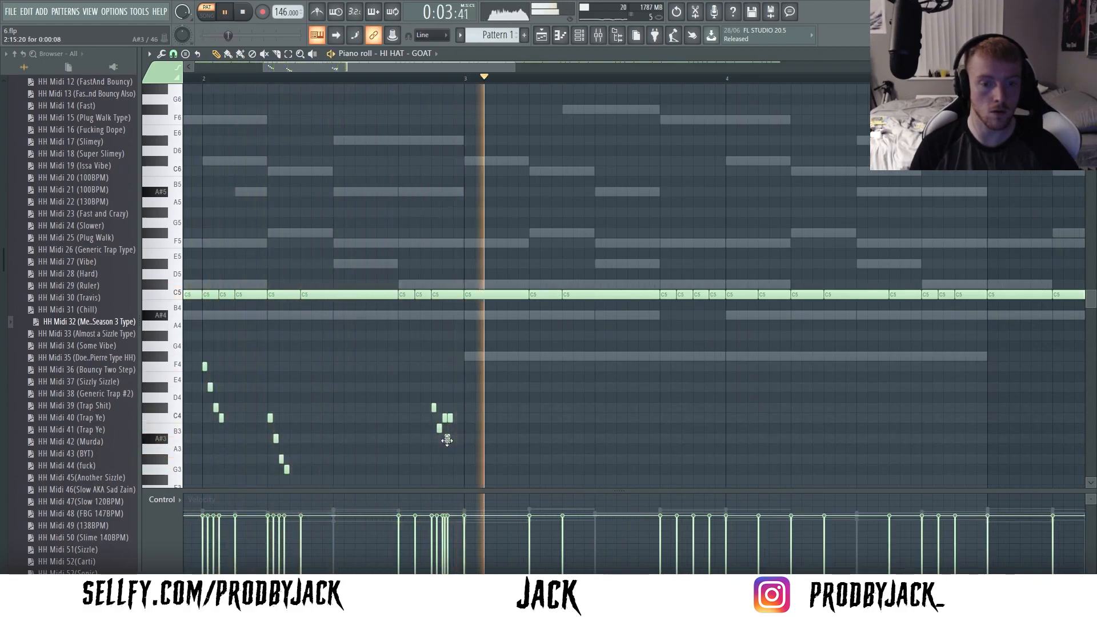
scroll(466, 399, down, 2)
key(space)
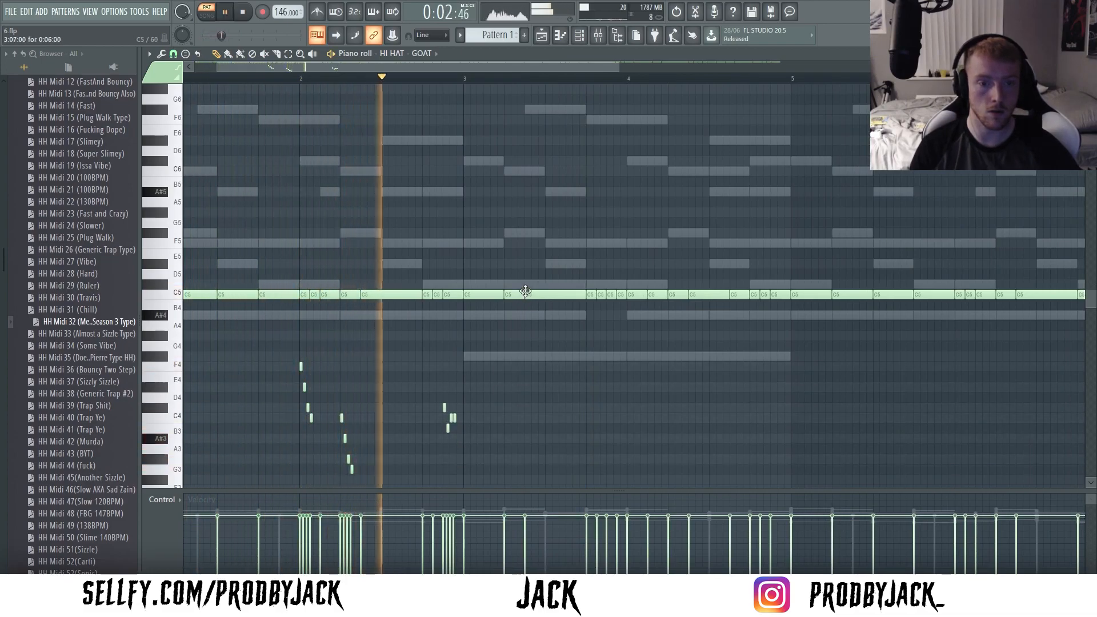
- Replace the short-spaced C5 hi-hat hit in the first half of bar 3 with one on beat 3
right_click(525, 297)
drag(523, 298, 550, 293)
scroll(567, 348, down, 2)
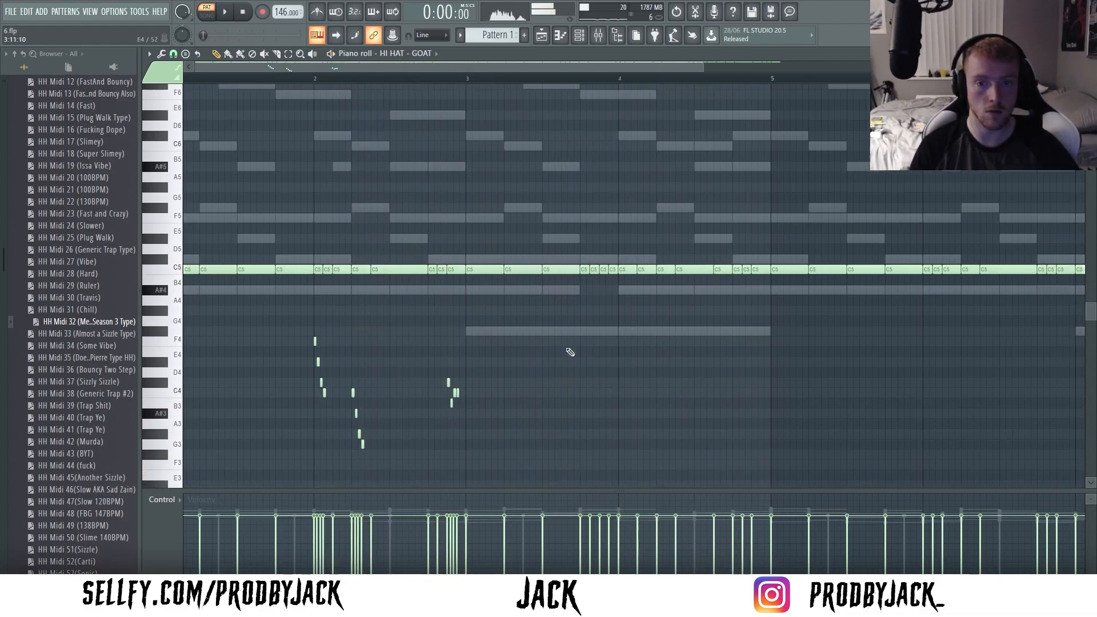
- Delete the hi-hat notes in bars 5 to 8 and duplicate bars 1 to 4 in their place
scroll(724, 321, down, 1)
right_click(566, 251)
right_click(794, 265)
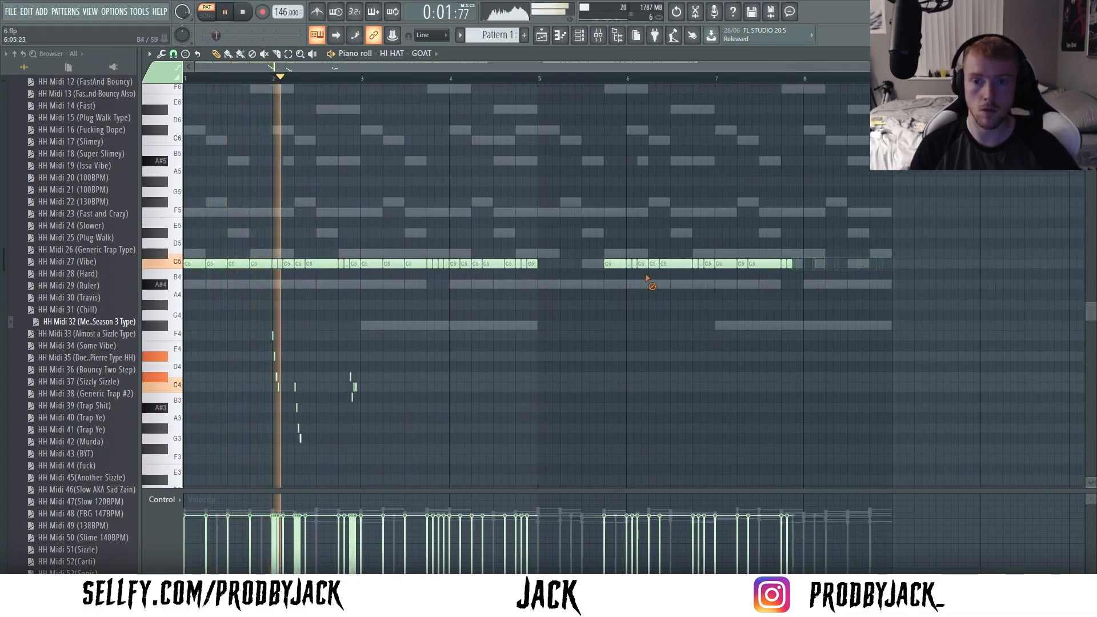
key(ctrl+b)
key(ctrl+d)
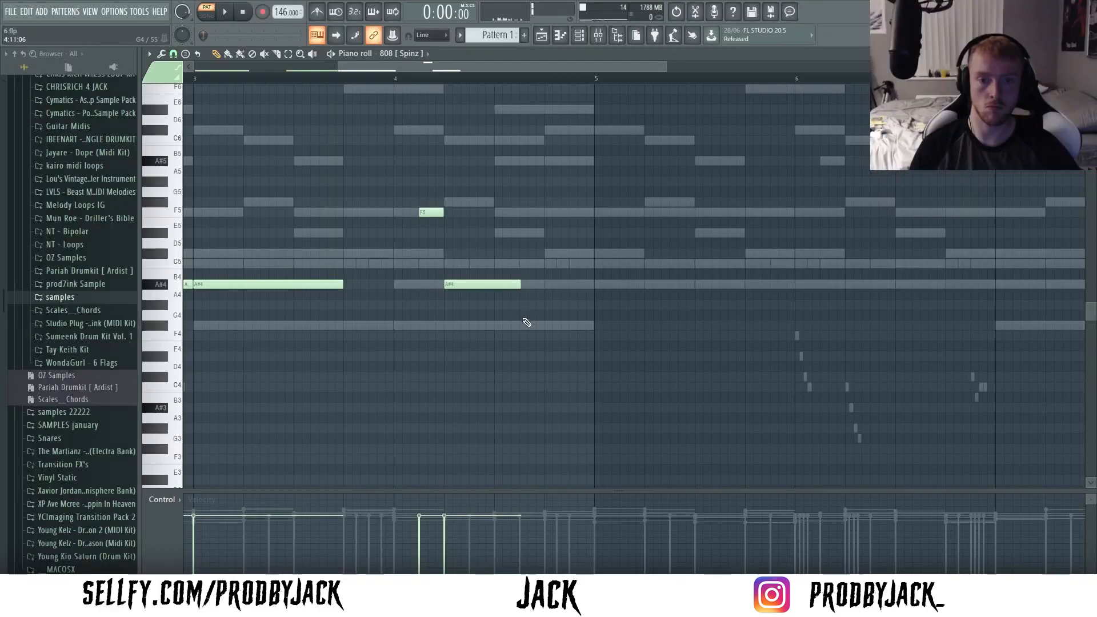
- Add an F#4 note to the 808 [ Spinz ] part at the end of bar 4, directly after the A#4 note
click(523, 316)
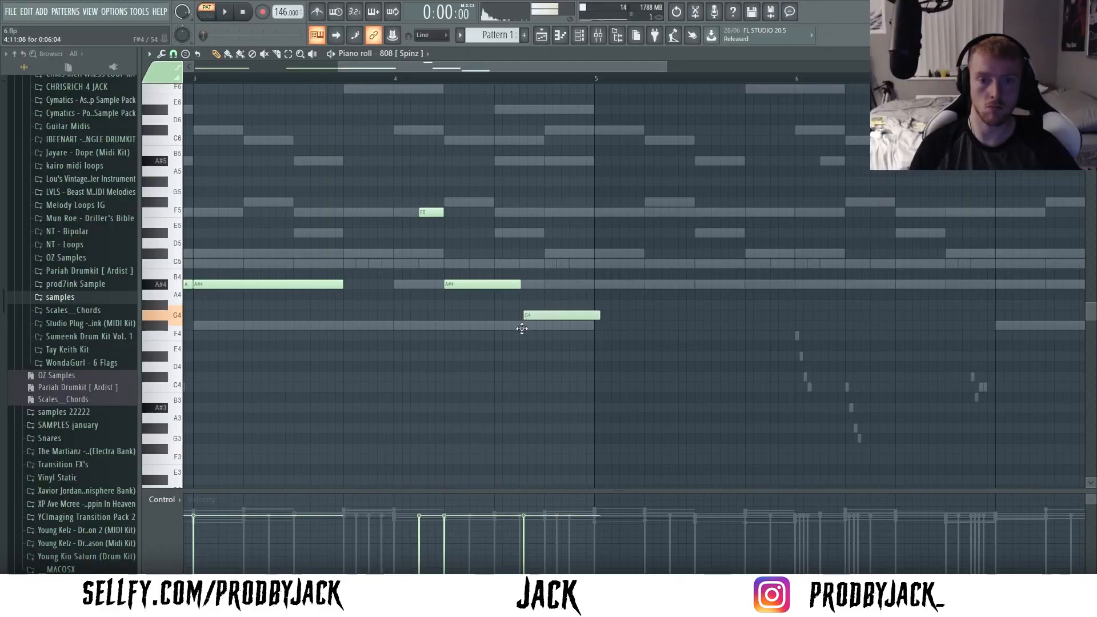
drag(522, 328, 524, 329)
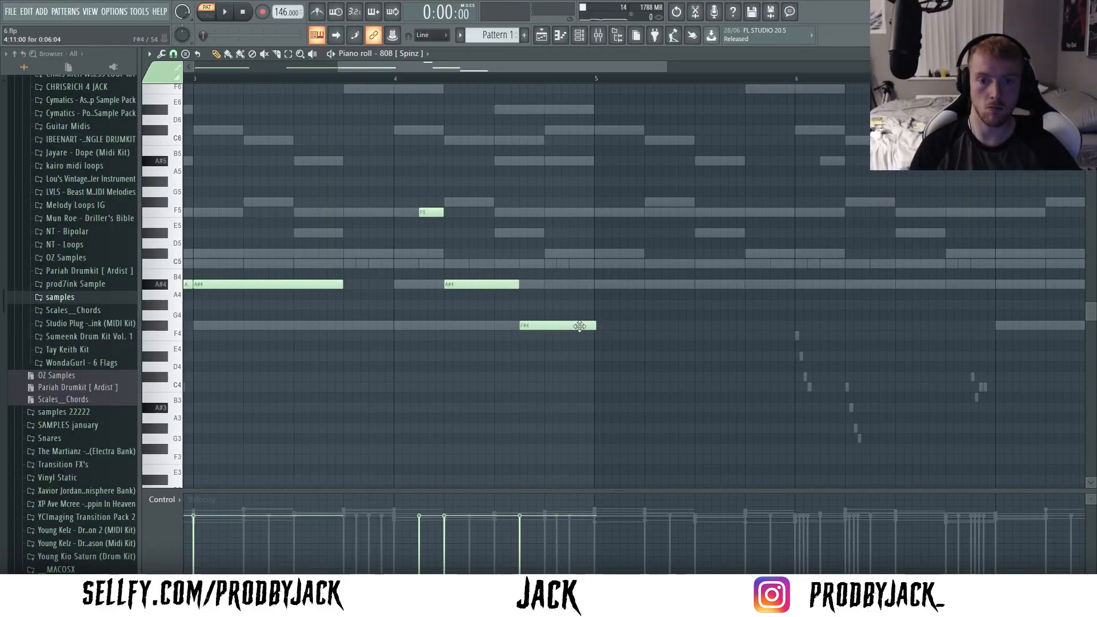
scroll(555, 339, up, 2)
scroll(553, 340, down, 3)
- Open the HI HAT - GOAT notes and add a fast three-note roll on F4 at 4:11 in bar 4 during playback
click(579, 35)
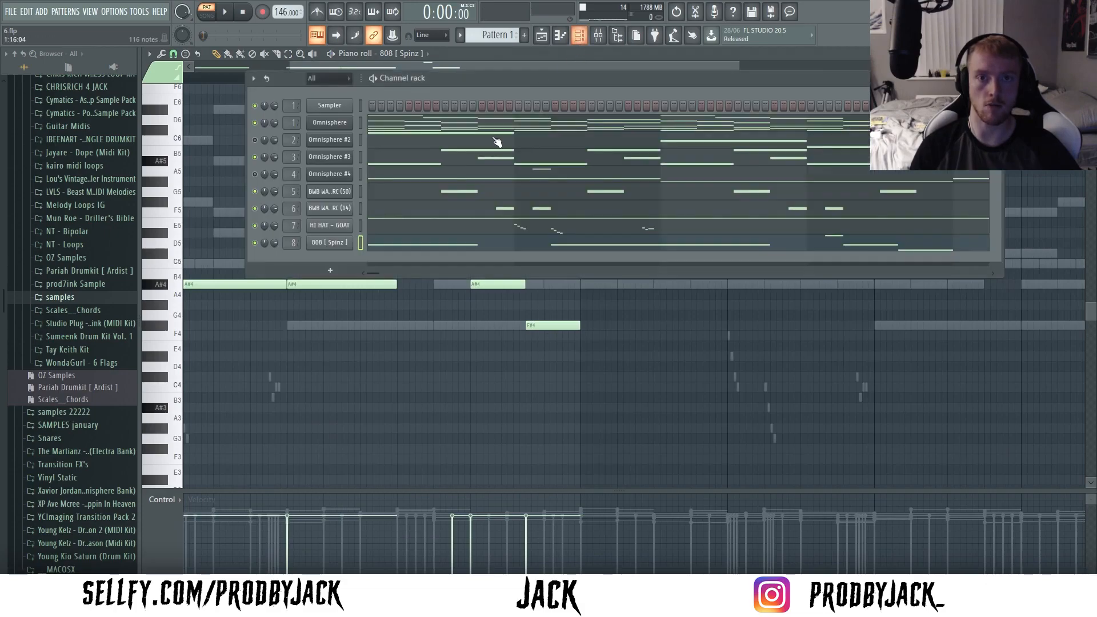
right_click(345, 224)
click(371, 224)
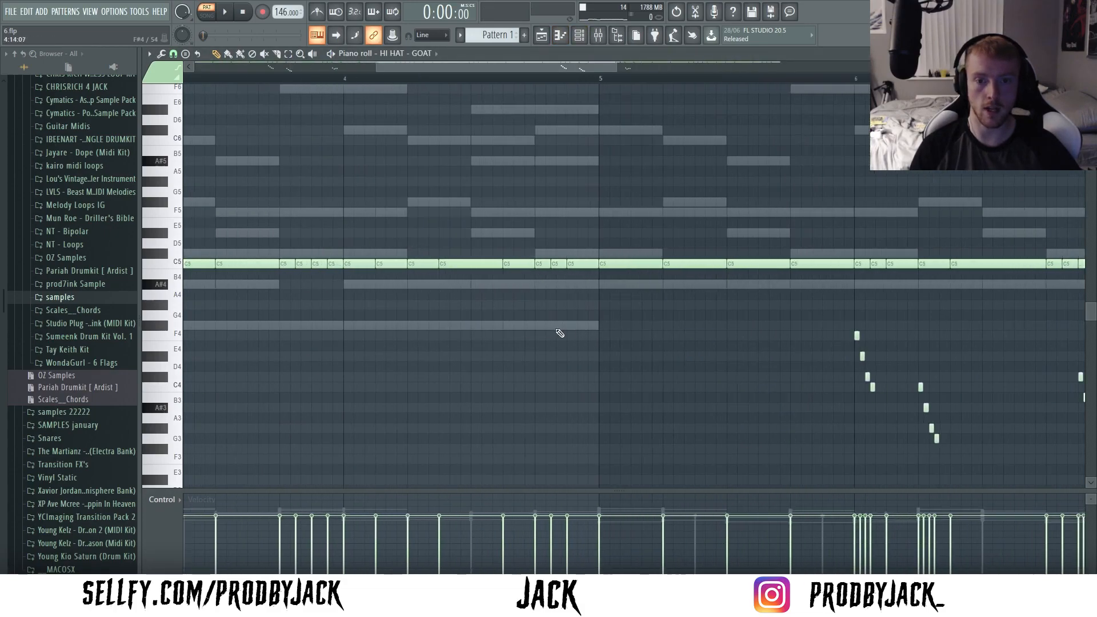
click(503, 325)
mouse_move(569, 323)
mouse_down()
mouse_move(561, 344)
mouse_move(570, 336)
mouse_up()
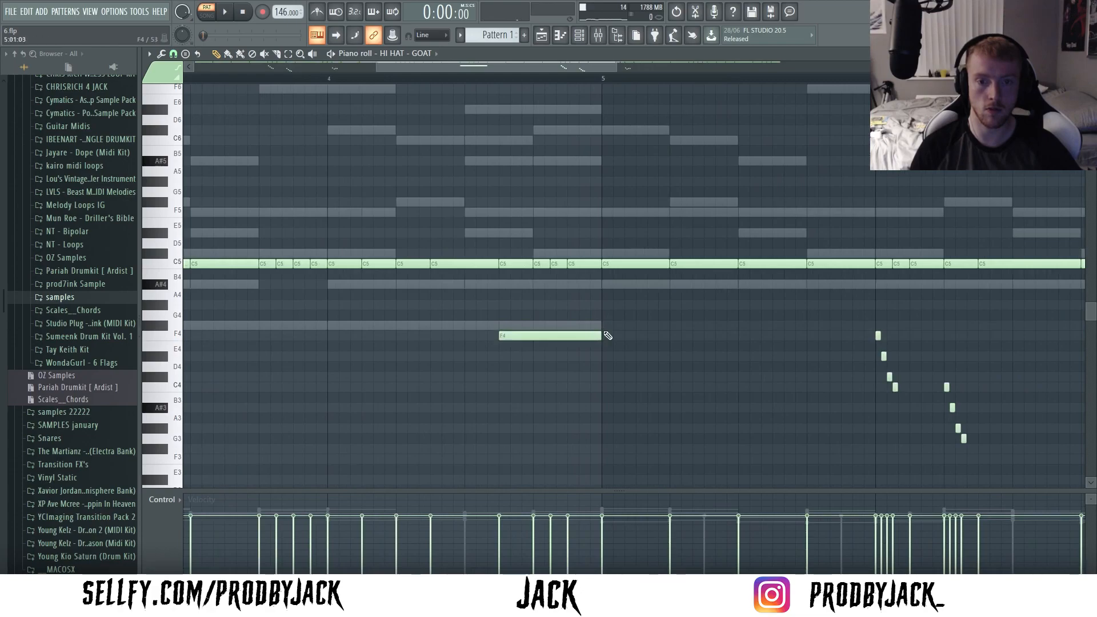
scroll(514, 332, up, 3)
click(510, 333)
mouse_move(524, 329)
mouse_down()
mouse_move(566, 335)
mouse_move(516, 342)
mouse_up()
right_click(565, 335)
key(space)
scroll(551, 346, down, 3)
scroll(522, 351, down, 3)
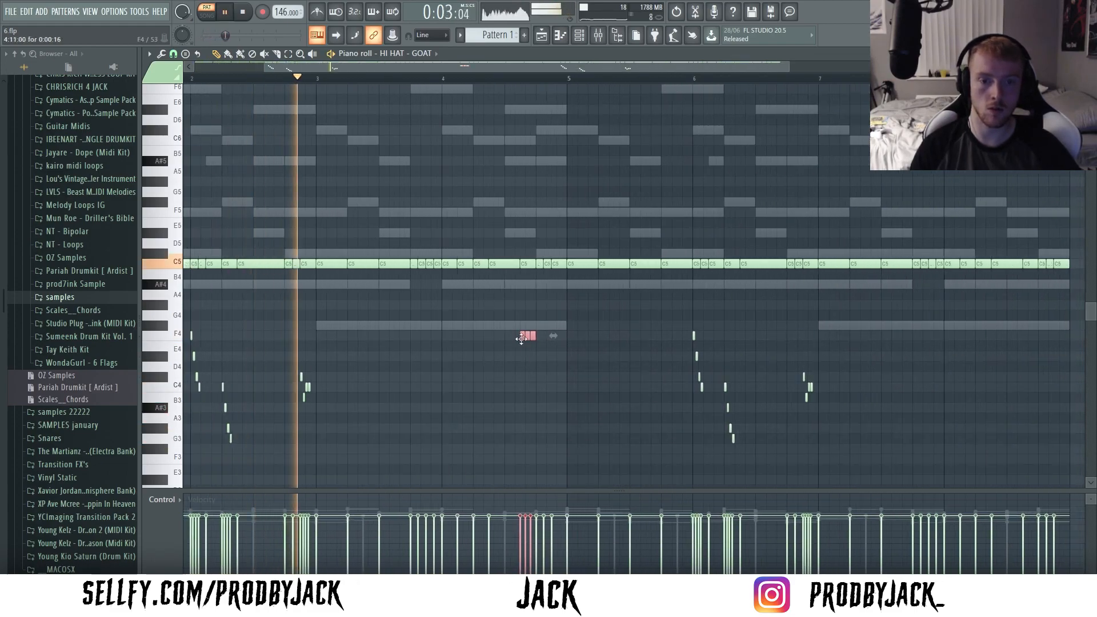
- Transpose the three-note hi-hat roll in bar 4 down to C4 and listen to it in the loop
key(shift+Down)
key(shift+Down)
key(shift+Down)
key(shift+Down)
key(shift+Down)
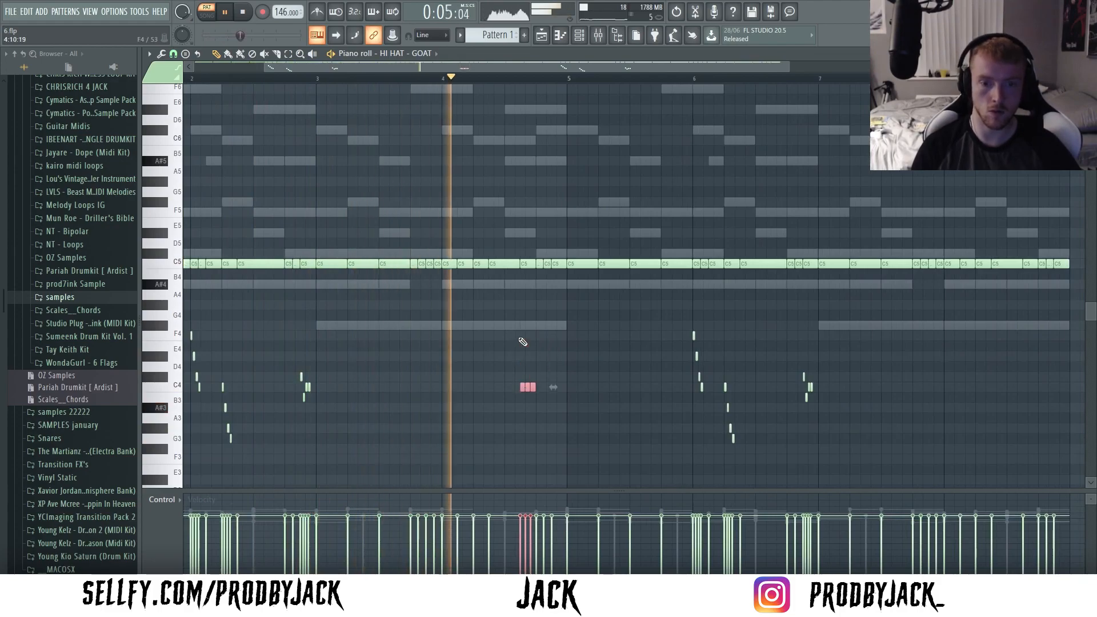
scroll(523, 354, up, 3)
key(space)
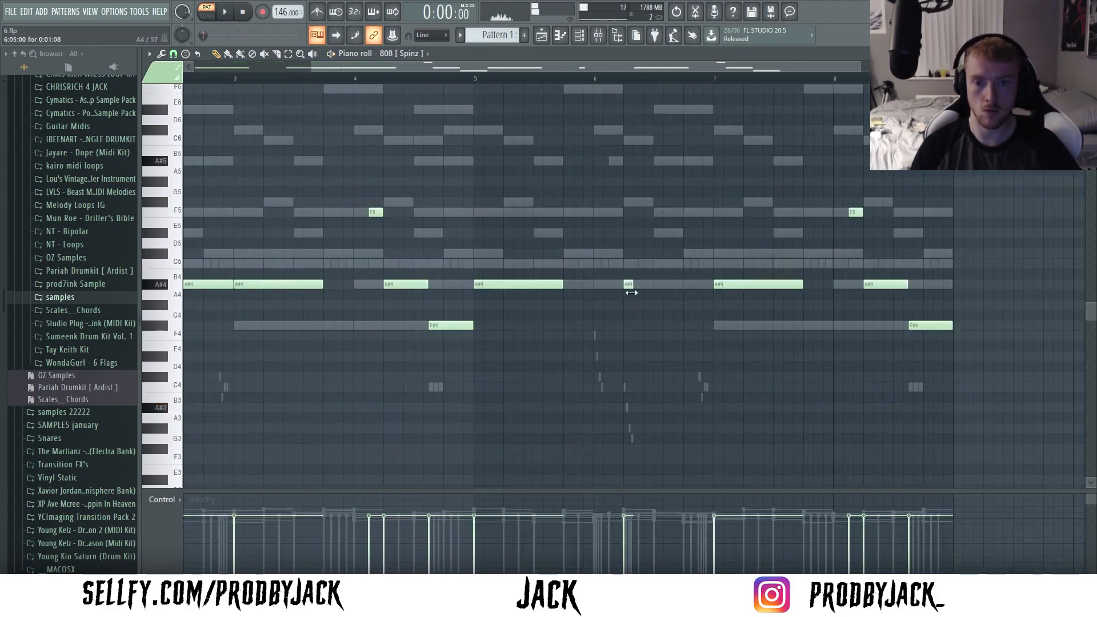
- Rework the 808 in bar 6 into two short A#4 notes followed by a longer A#4 note, and play the loop
scroll(632, 289, up, 2)
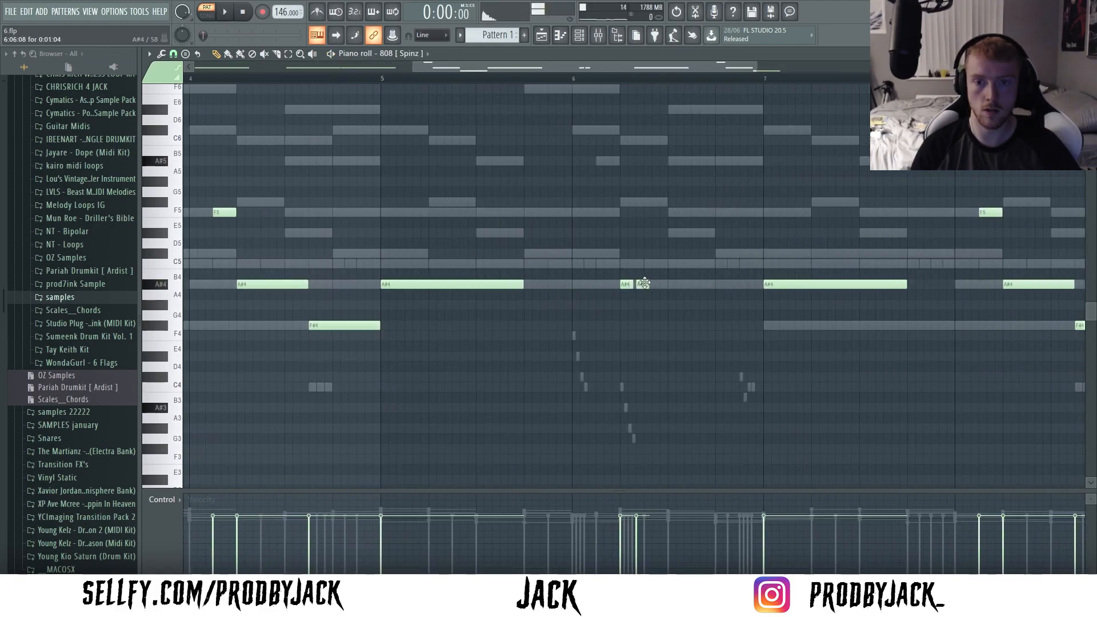
scroll(657, 291, up, 2)
right_click(651, 286)
right_click(620, 287)
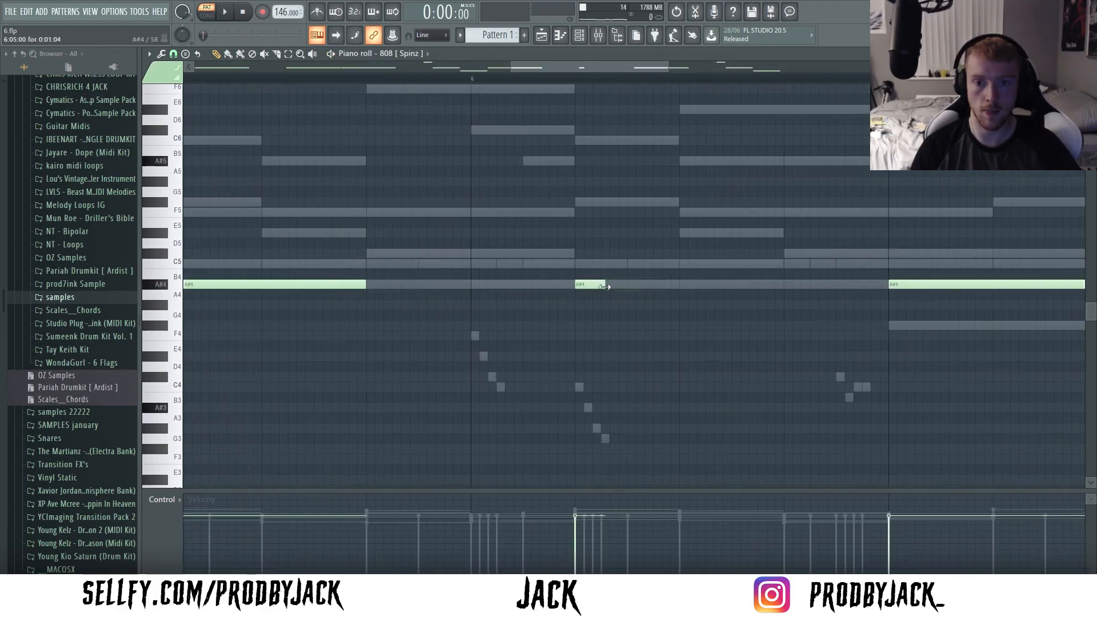
click(620, 284)
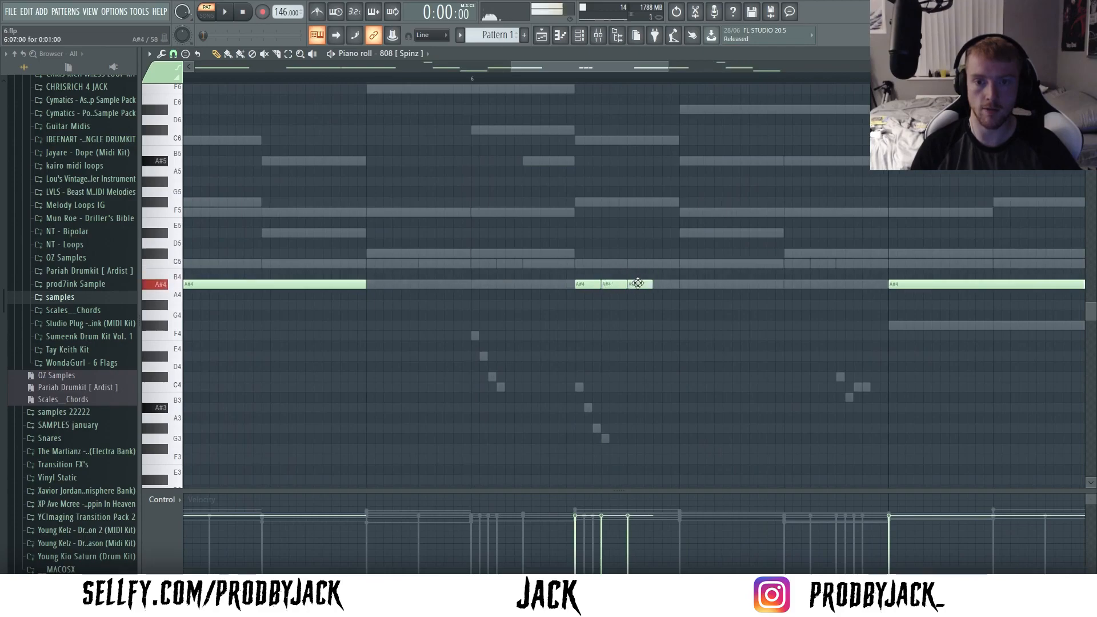
drag(731, 285, 796, 294)
key(space)
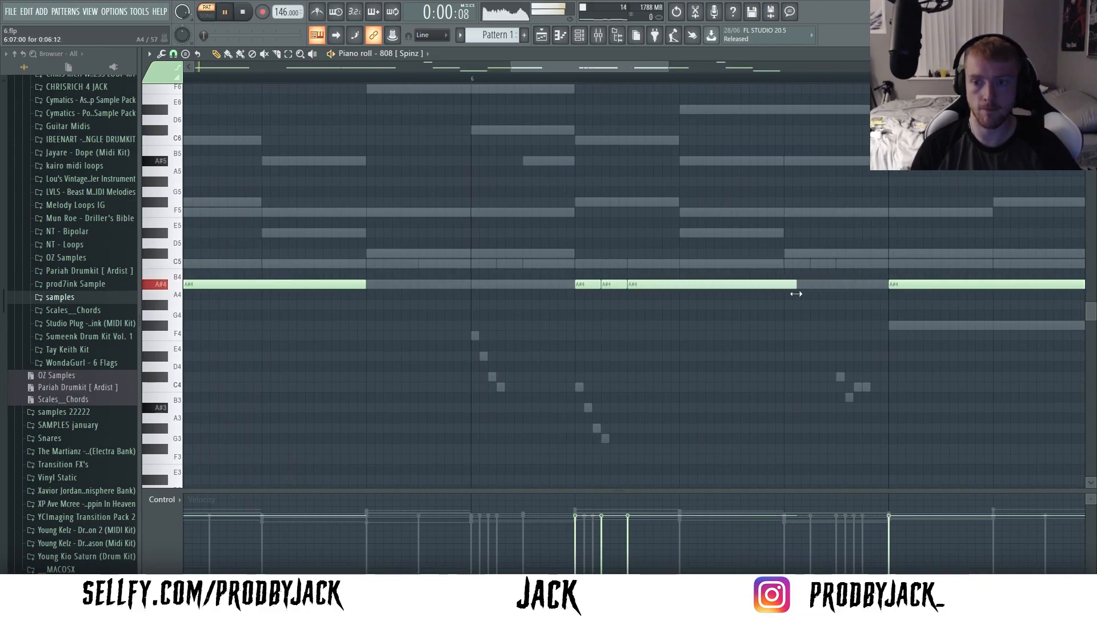
- Extend the long A#4 808 note in bar 6 to bar 7 and retrigger it with another A#4 at 6:11
scroll(725, 308, down, 4)
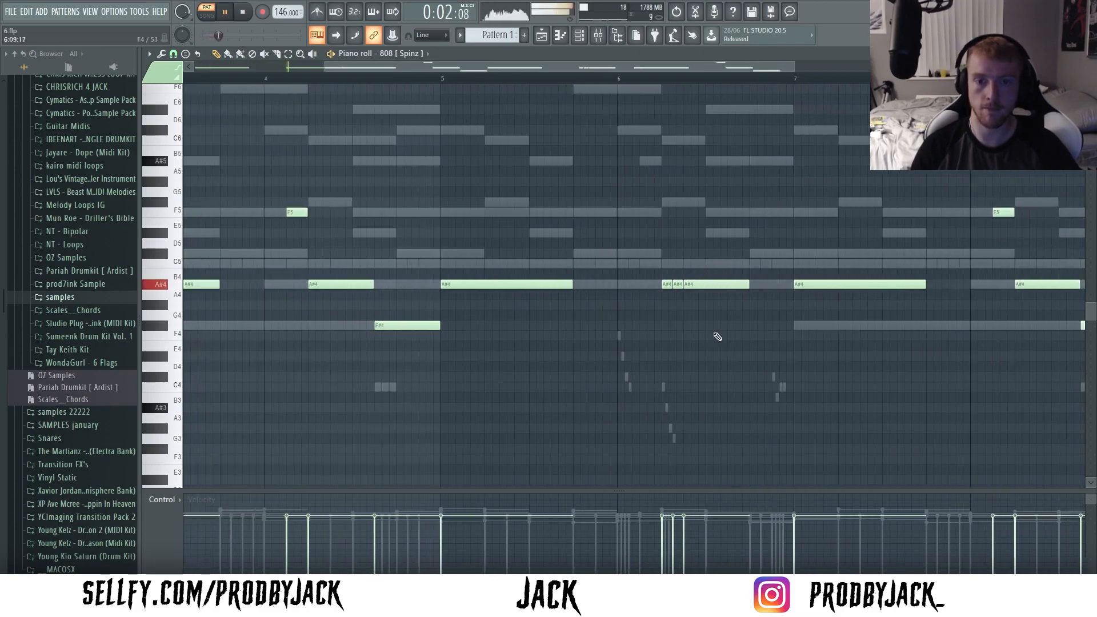
scroll(714, 295, up, 2)
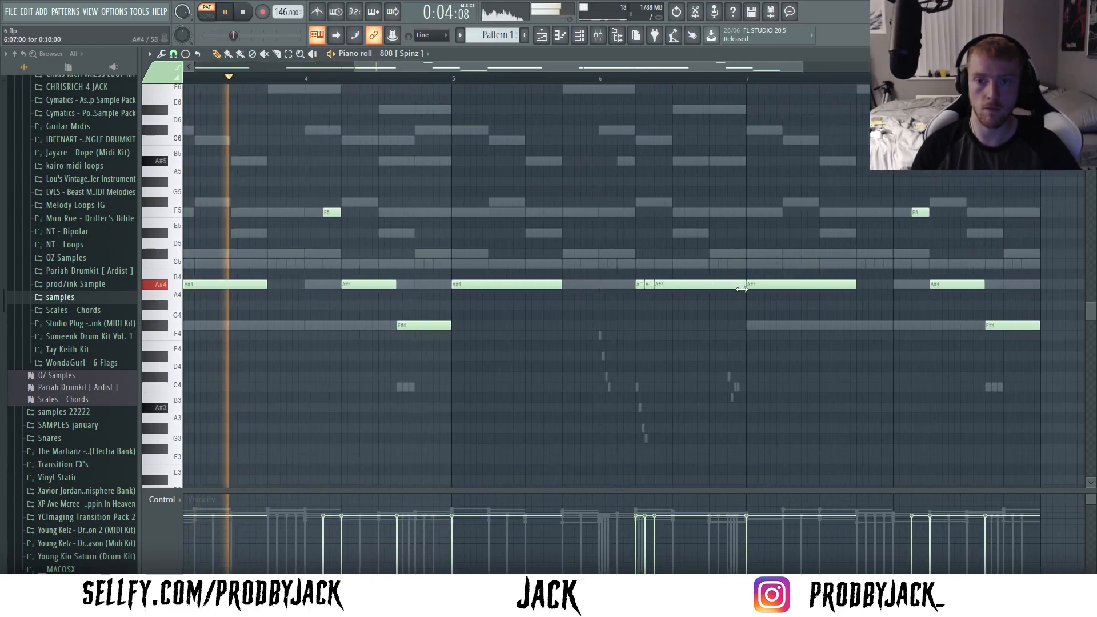
scroll(714, 309, down, 2)
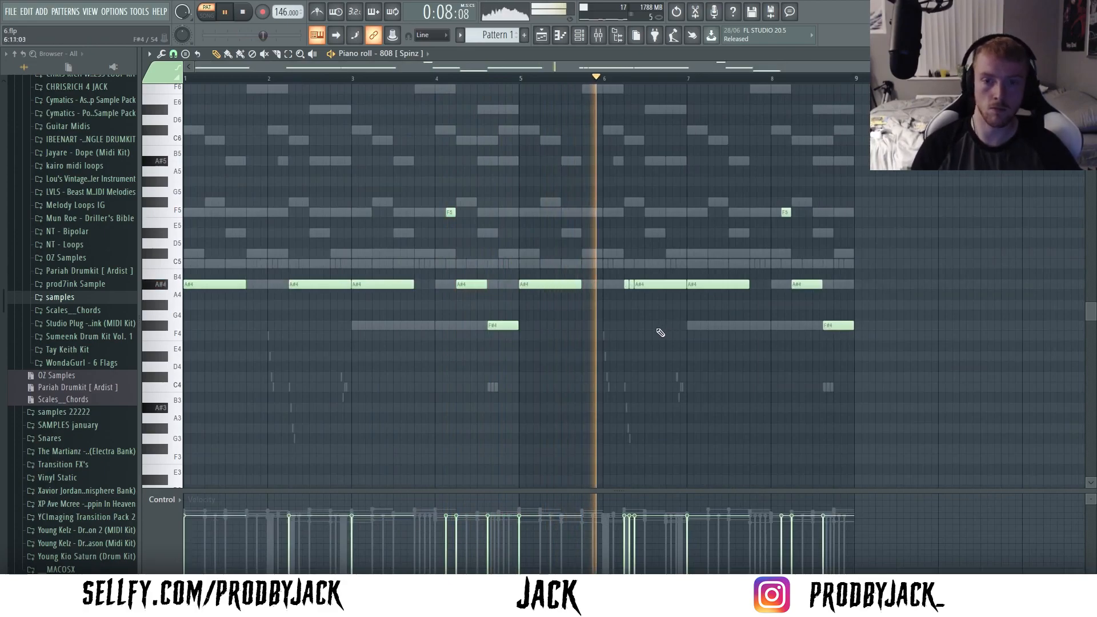
scroll(662, 294, up, 2)
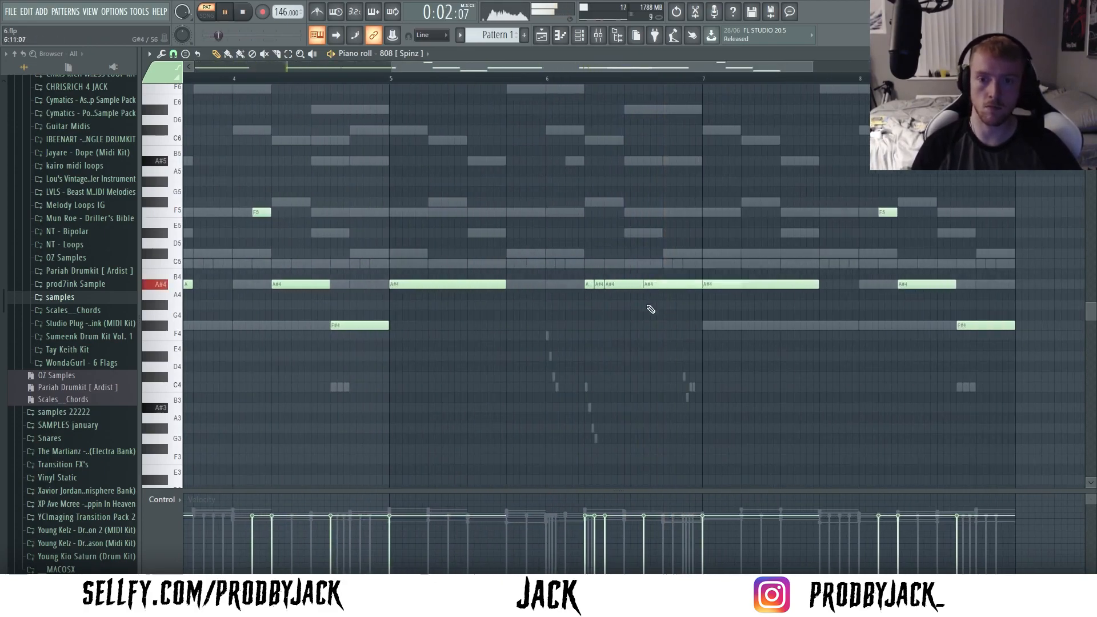
scroll(651, 311, down, 1)
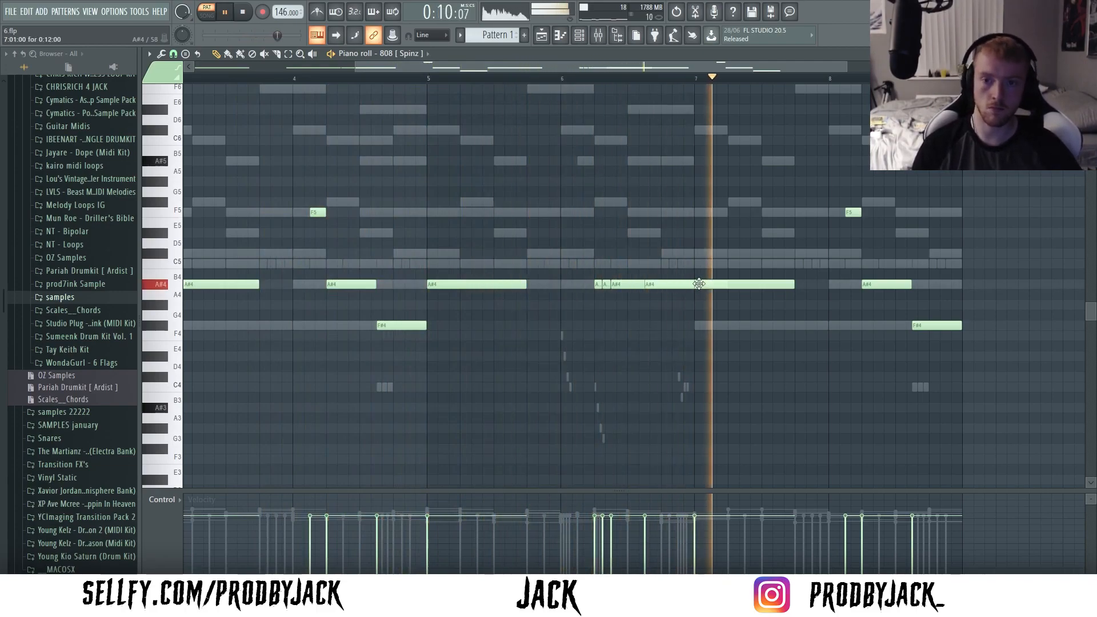
- Try lengthening the A#4 808 note in bar 7 past the start of bar 8 while the loop plays
key(space)
scroll(671, 284, up, 2)
drag(710, 260, 634, 298)
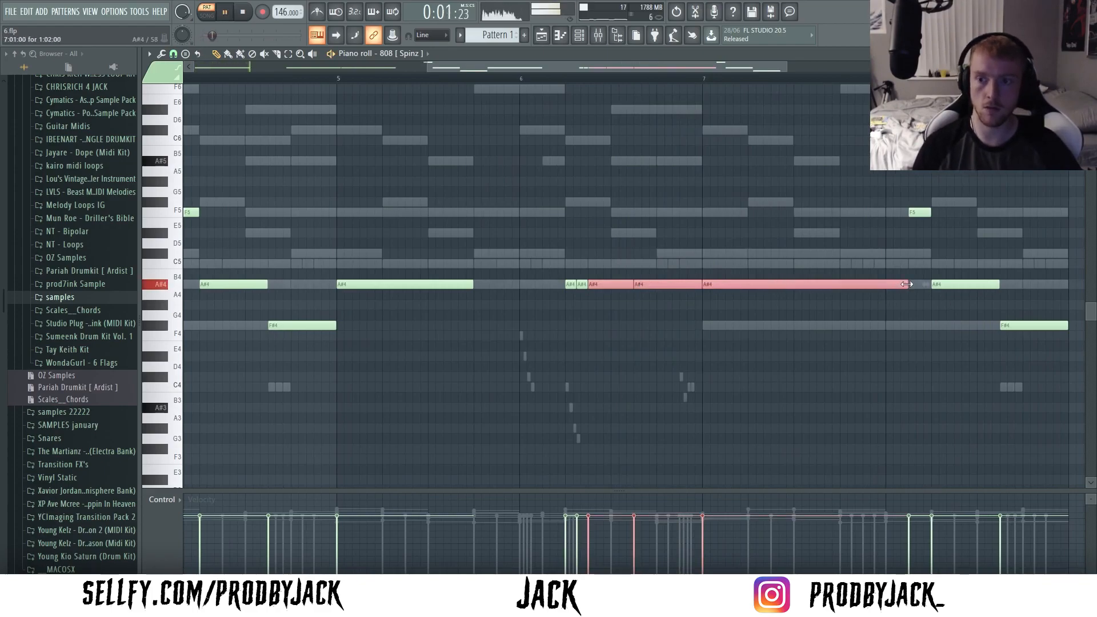
scroll(906, 285, down, 2)
drag(883, 286, 847, 295)
ctrl+click(881, 310)
scroll(848, 296, up, 3)
scroll(815, 363, down, 3)
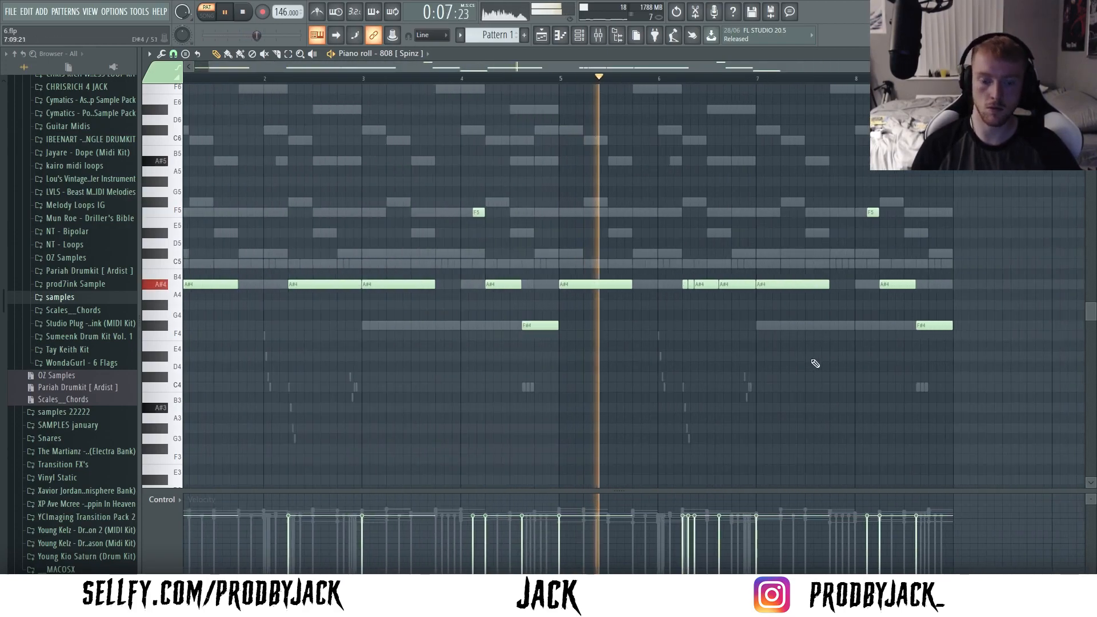
scroll(737, 367, down, 2)
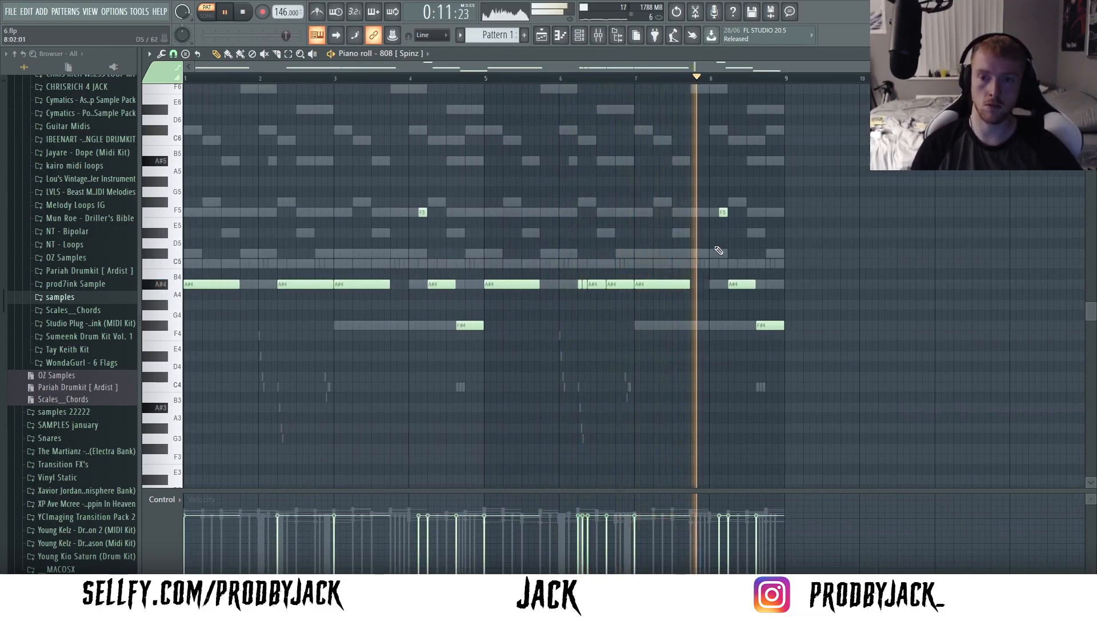
key(space)
- Show the channel rack and expand the samples subfolder inside the main samples folder in the browser
key(F6)
scroll(48, 239, up, 1)
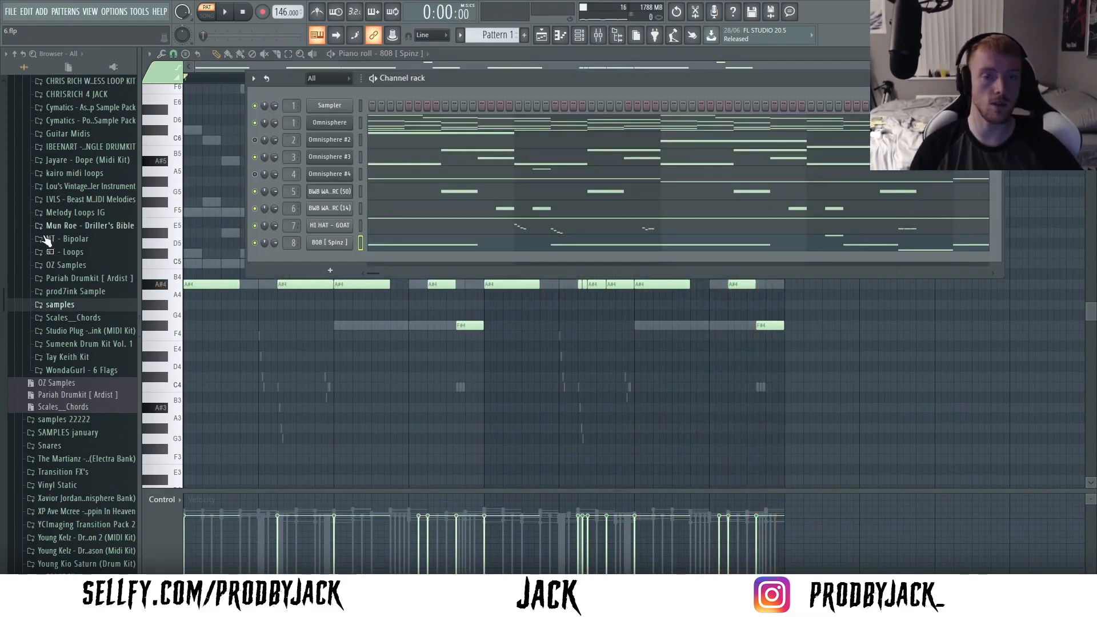
scroll(51, 245, up, 2)
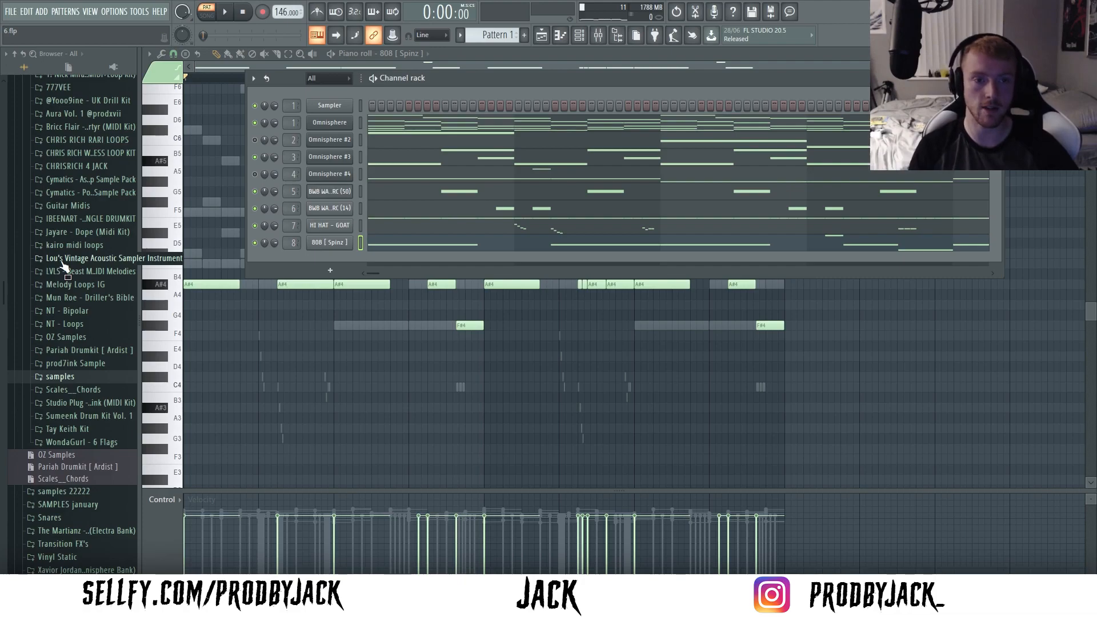
scroll(69, 268, up, 2)
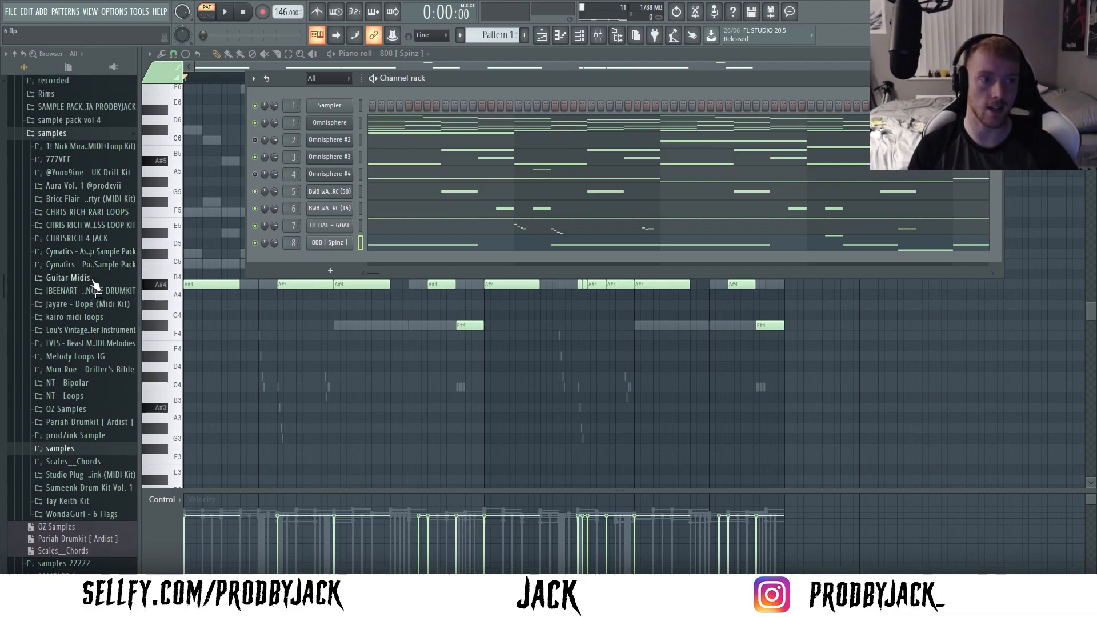
scroll(94, 285, up, 4)
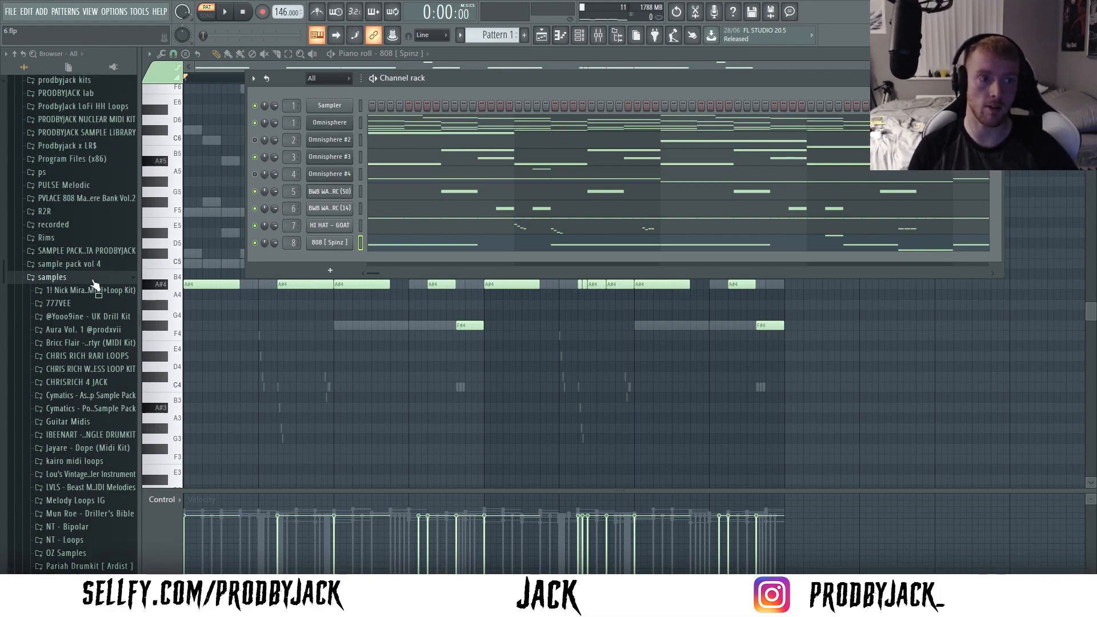
scroll(89, 331, down, 4)
click(77, 446)
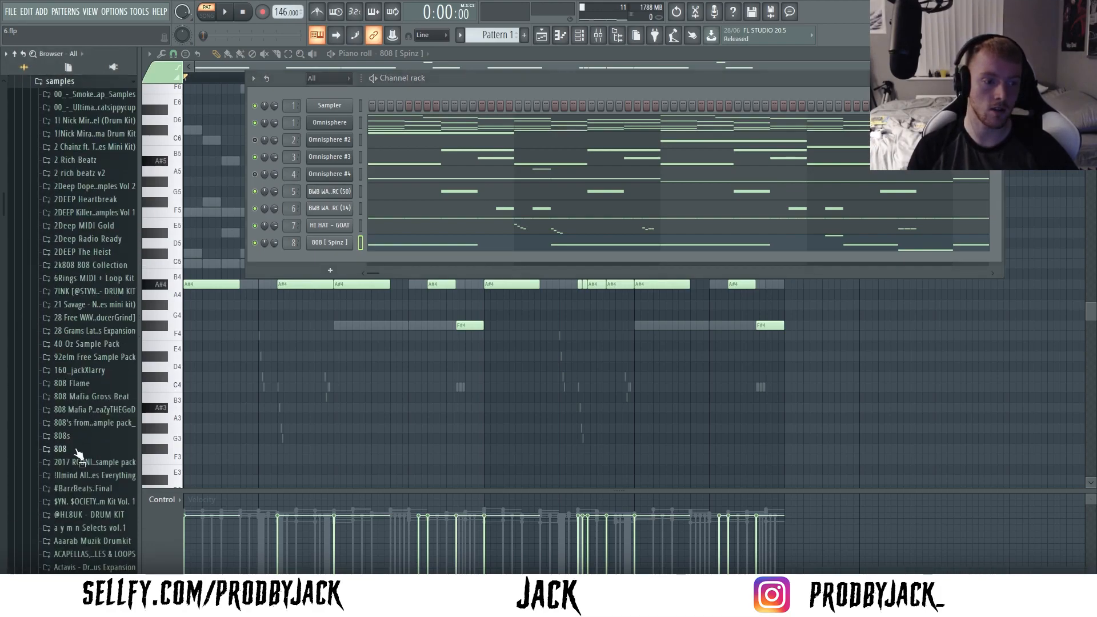
- Widen the browser and look through the drum kit folders inside the samples folder for further sounds
scroll(80, 443, up, 2)
drag(146, 327, 159, 326)
scroll(110, 342, down, 4)
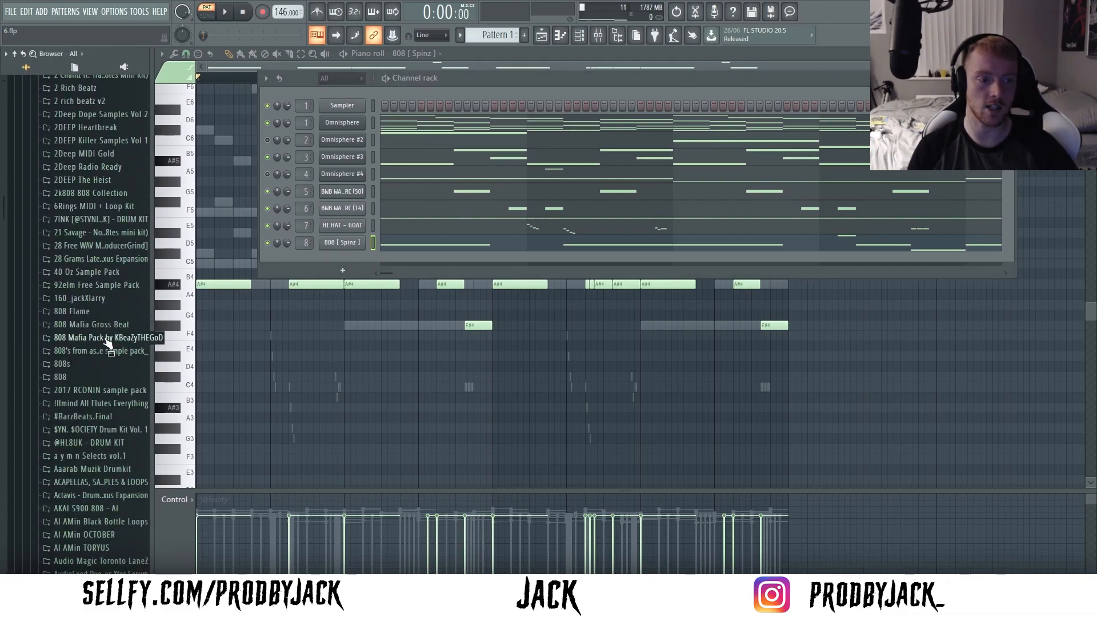
click(10, 15)
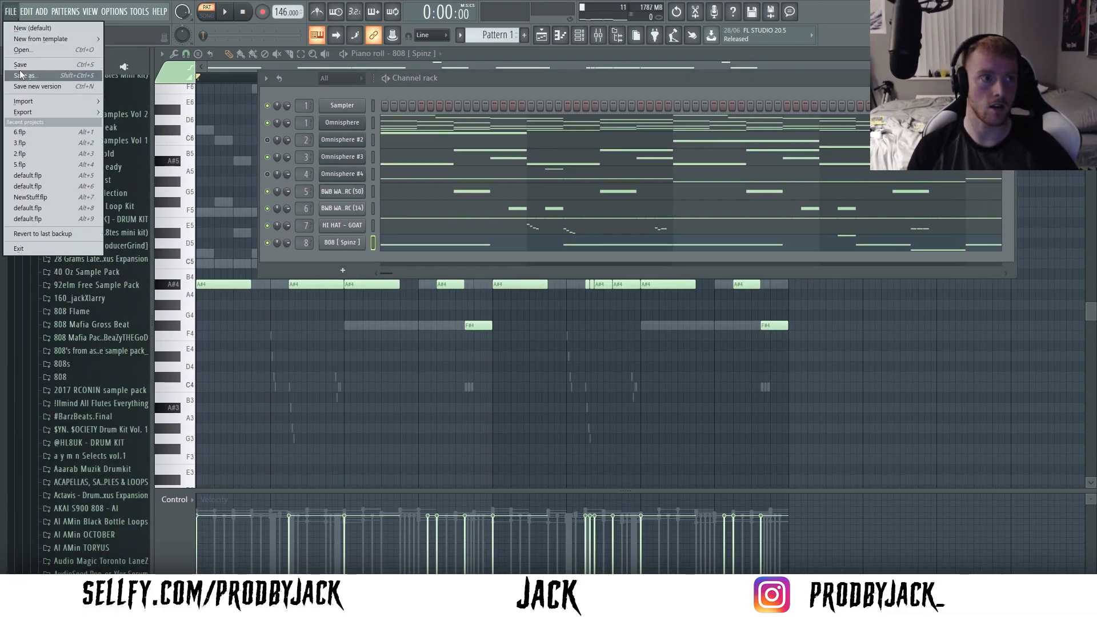
click(47, 115)
scroll(70, 390, down, 4)
scroll(71, 390, down, 12)
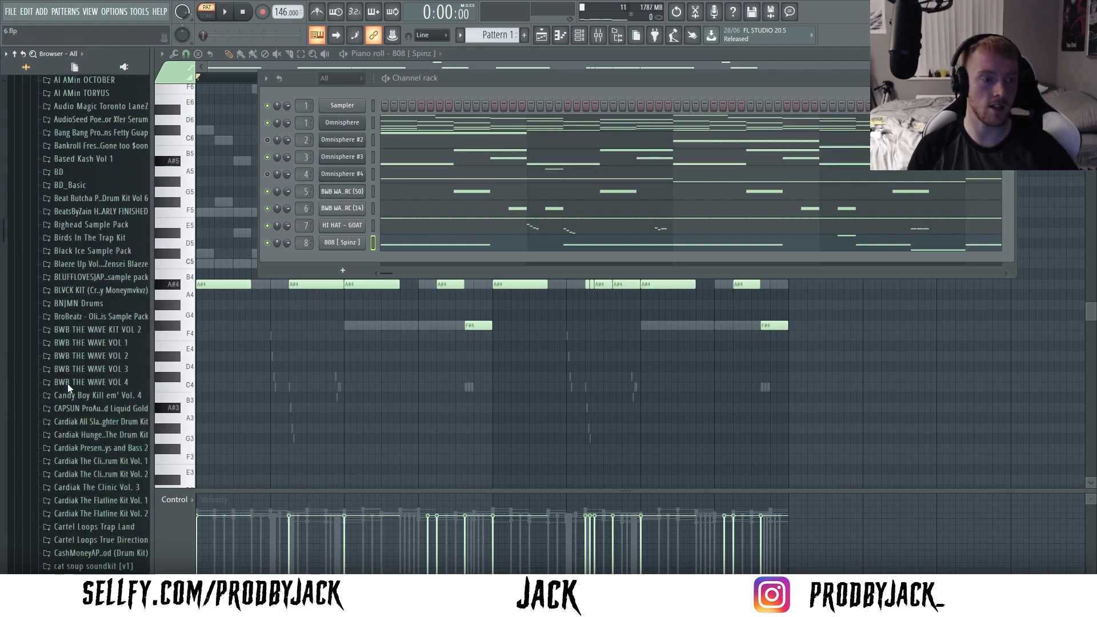
scroll(68, 387, down, 10)
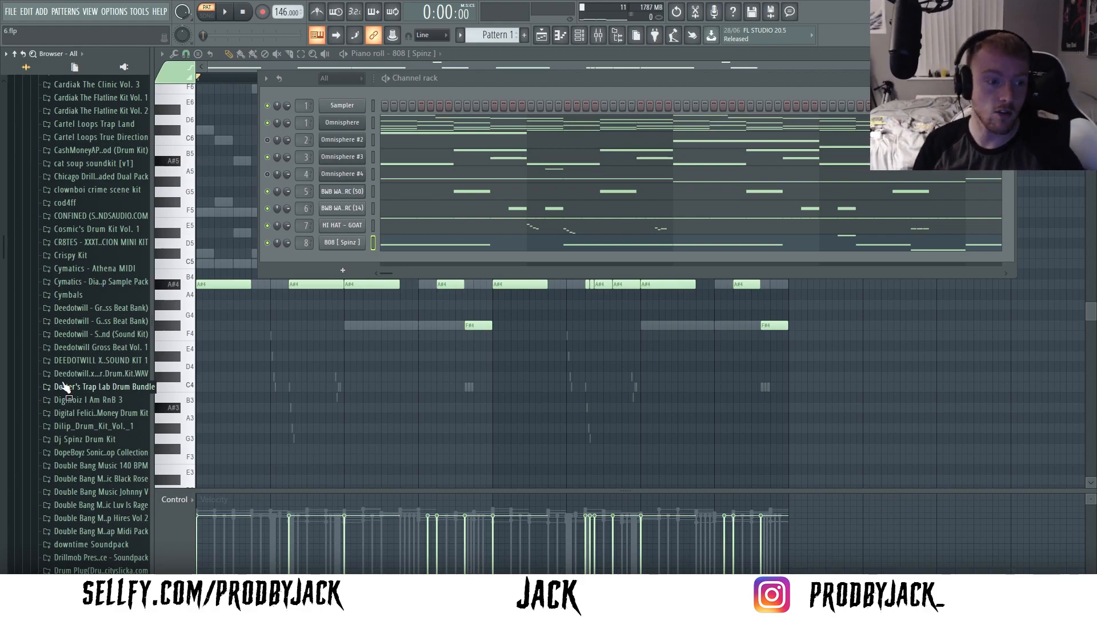
scroll(58, 380, down, 4)
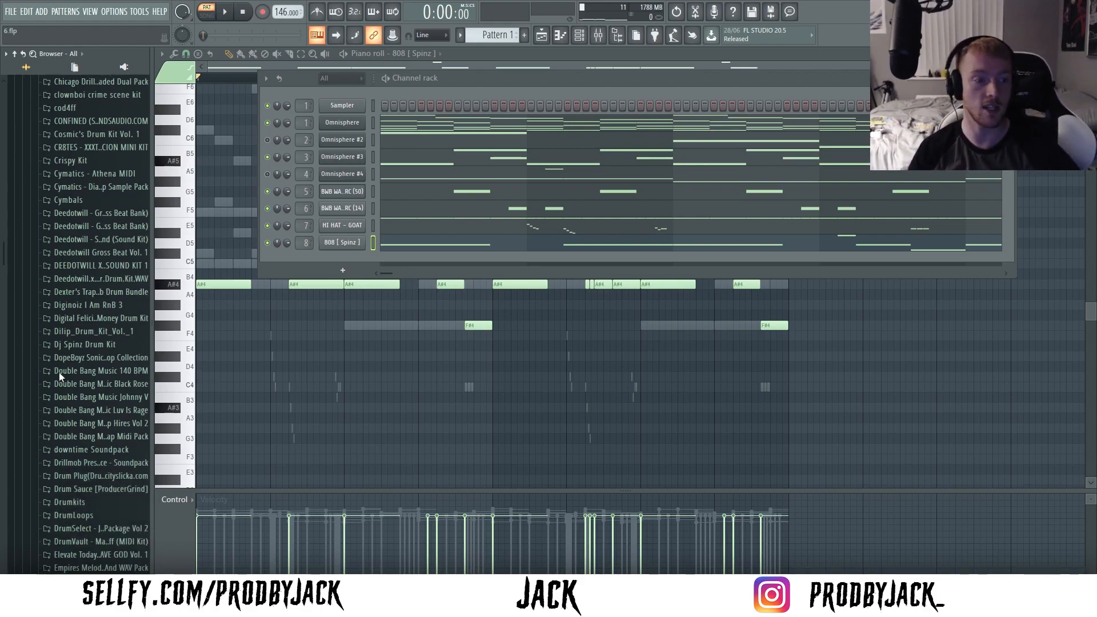
scroll(75, 378, down, 20)
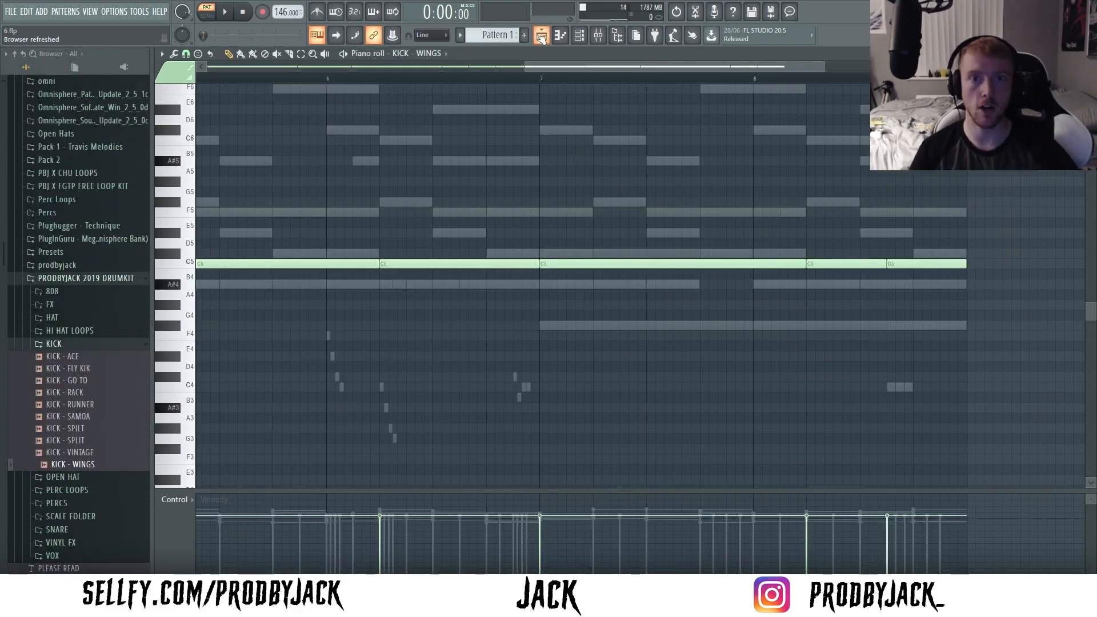
- Bring up the channel rack and collapse the KICK folder of PRODBYJACK 2019 DRUMKIT in the browser
click(541, 36)
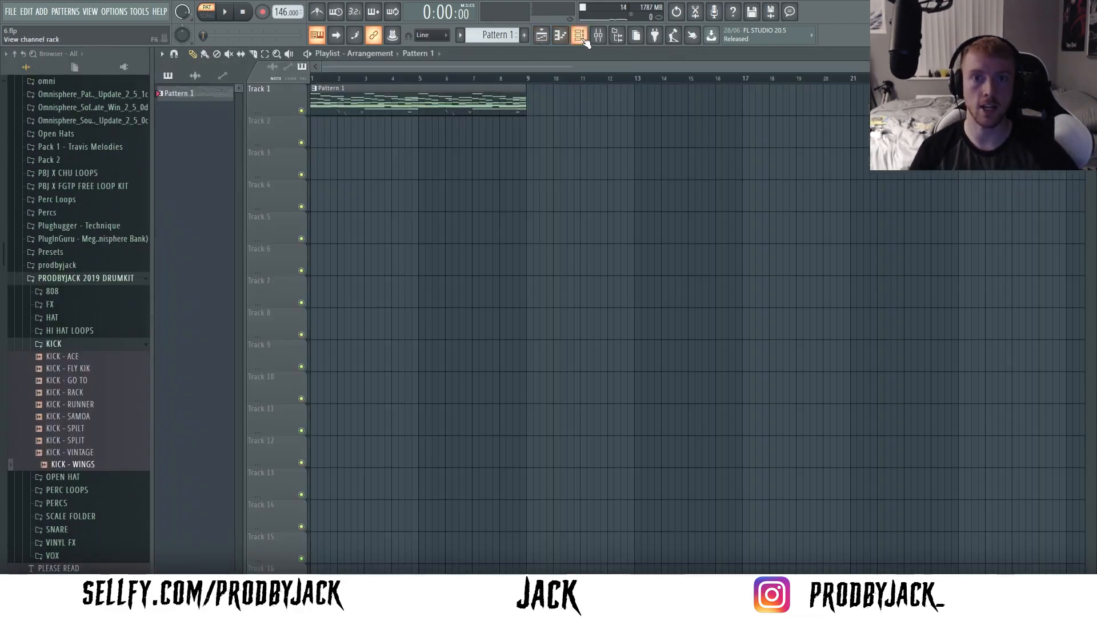
click(579, 36)
click(62, 348)
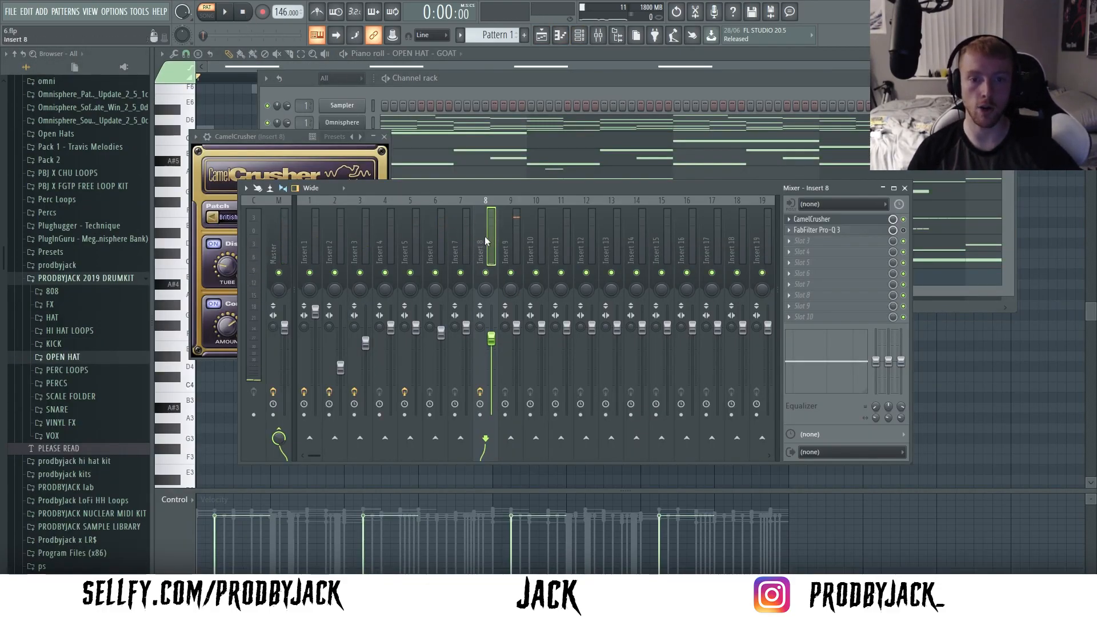
- Inspect the FabFilter Pro-Q 3 low cut on mixer insert 8 and play the loop while watching the mixer levels
click(844, 232)
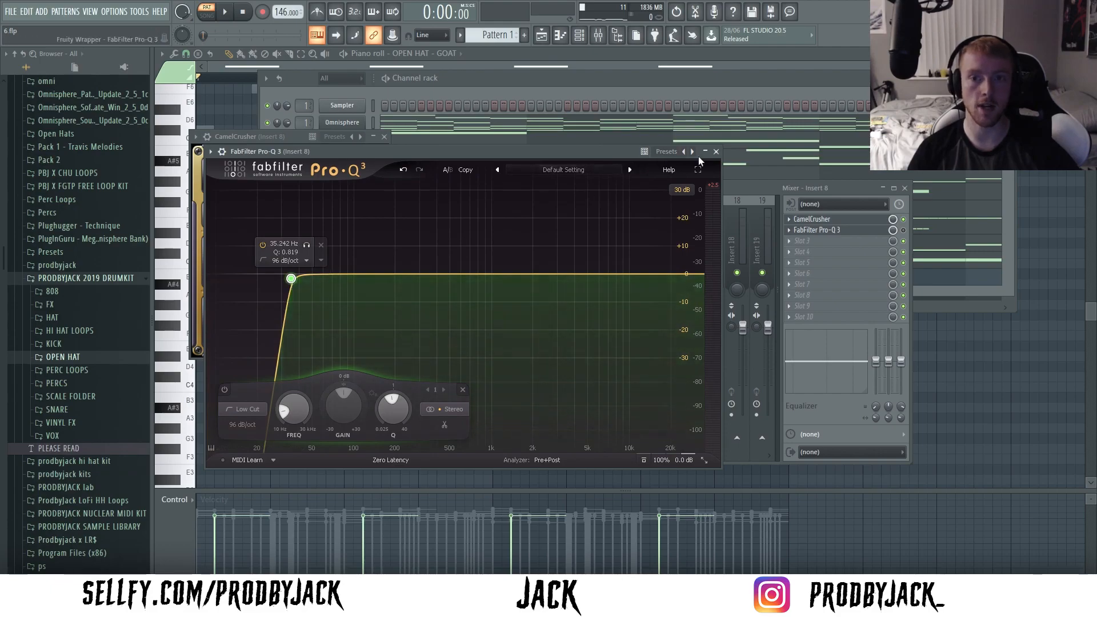
click(716, 152)
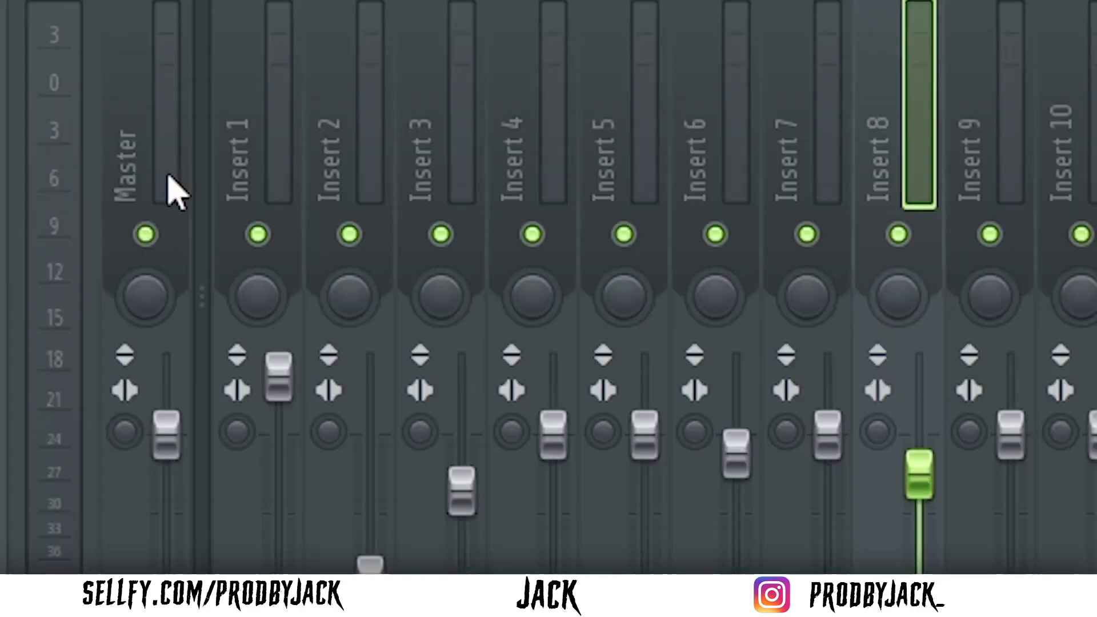
key(space)
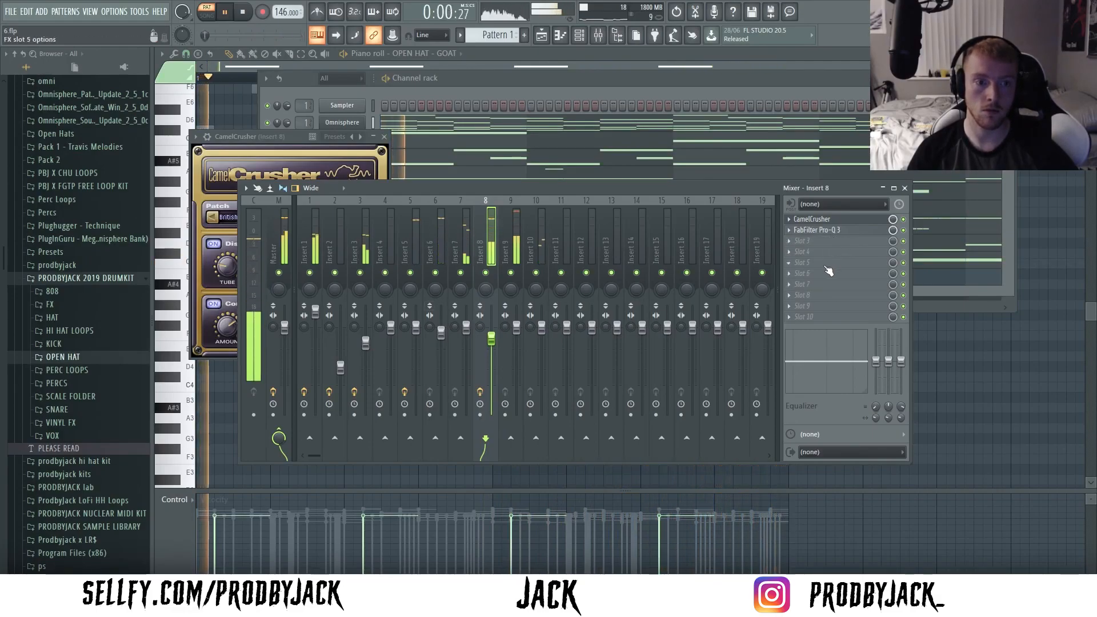
key(space)
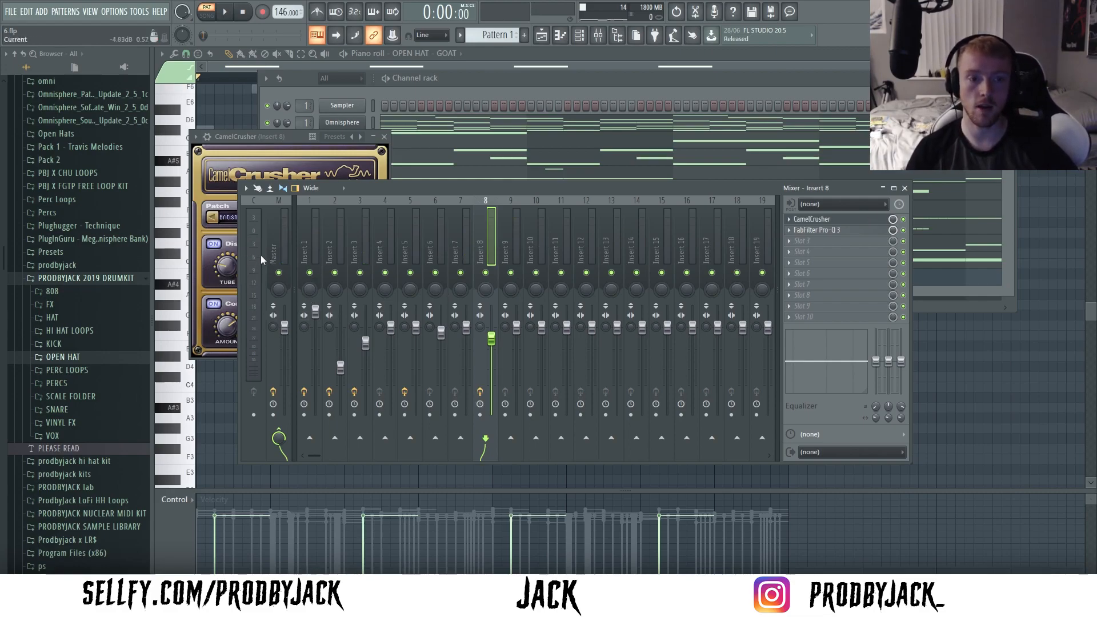
- Split Pattern 1 by channel into separate patterns
click(579, 36)
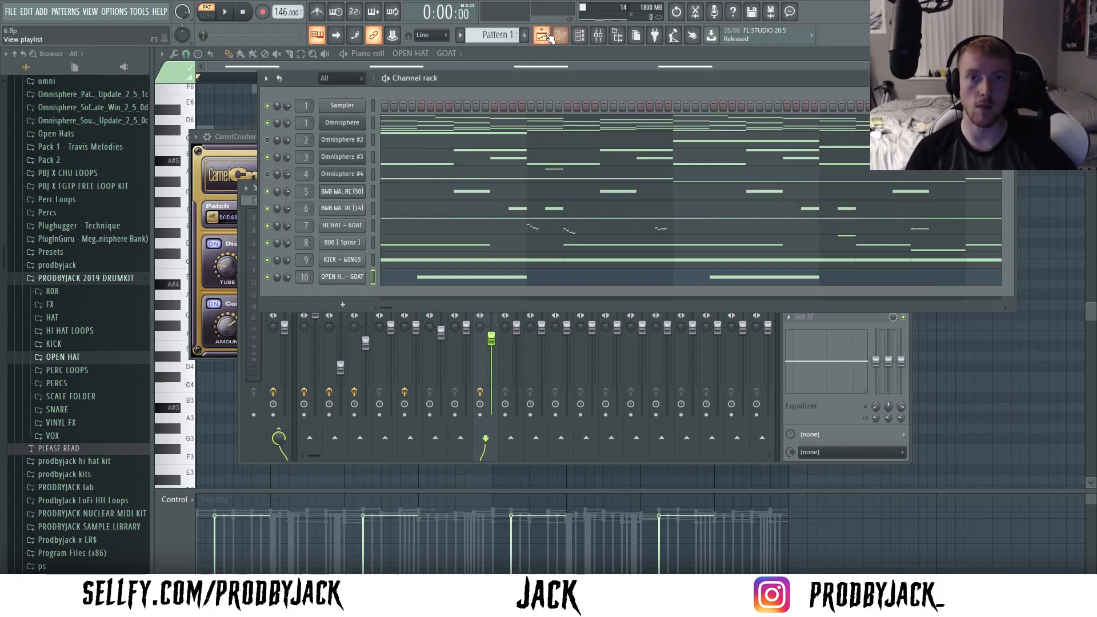
click(541, 36)
click(579, 36)
click(597, 36)
click(541, 36)
click(577, 37)
click(578, 37)
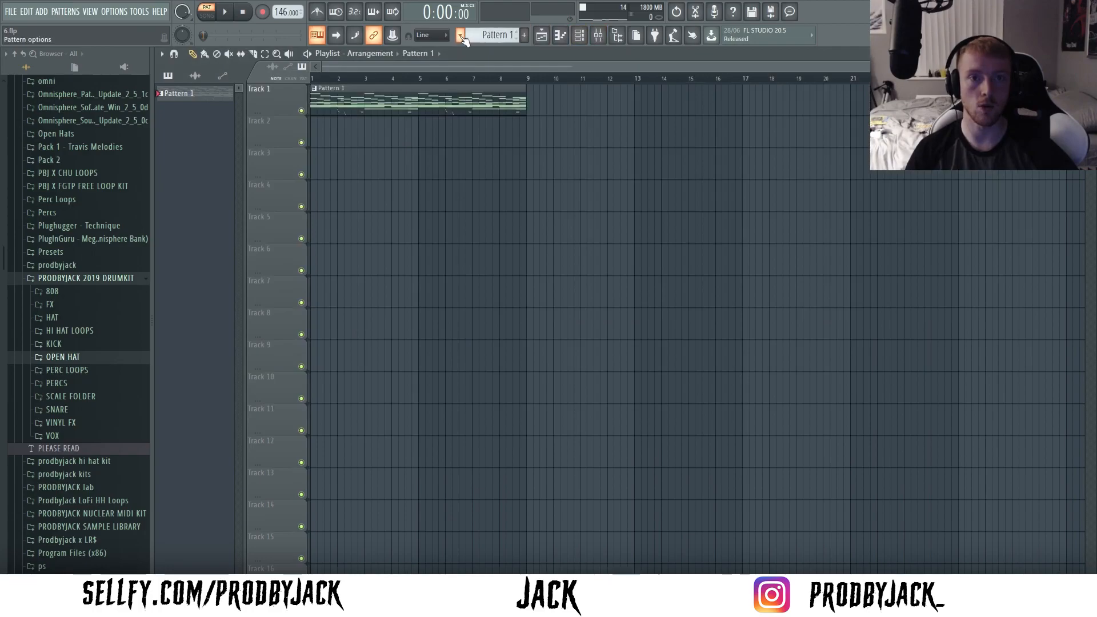
click(460, 36)
click(534, 218)
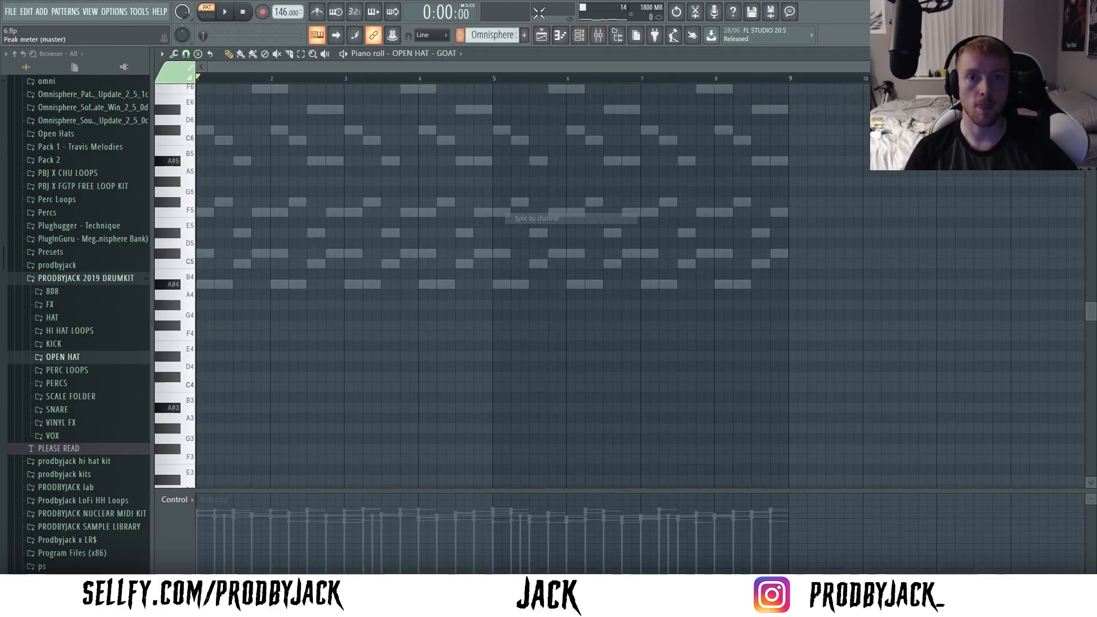
- Spread the split pattern clips over separate playlist tracks, from Omnisphere on track 2 to OPEN HAT - GOAT on track 11
click(542, 36)
drag(335, 127, 336, 162)
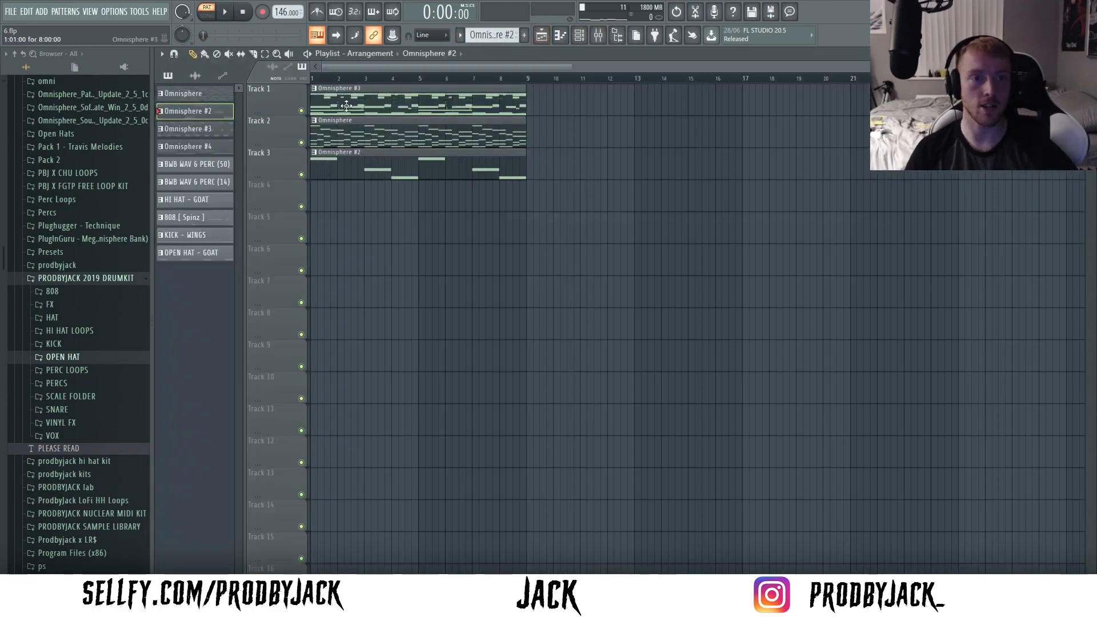
drag(343, 108, 337, 196)
drag(348, 99, 332, 240)
drag(336, 105, 312, 434)
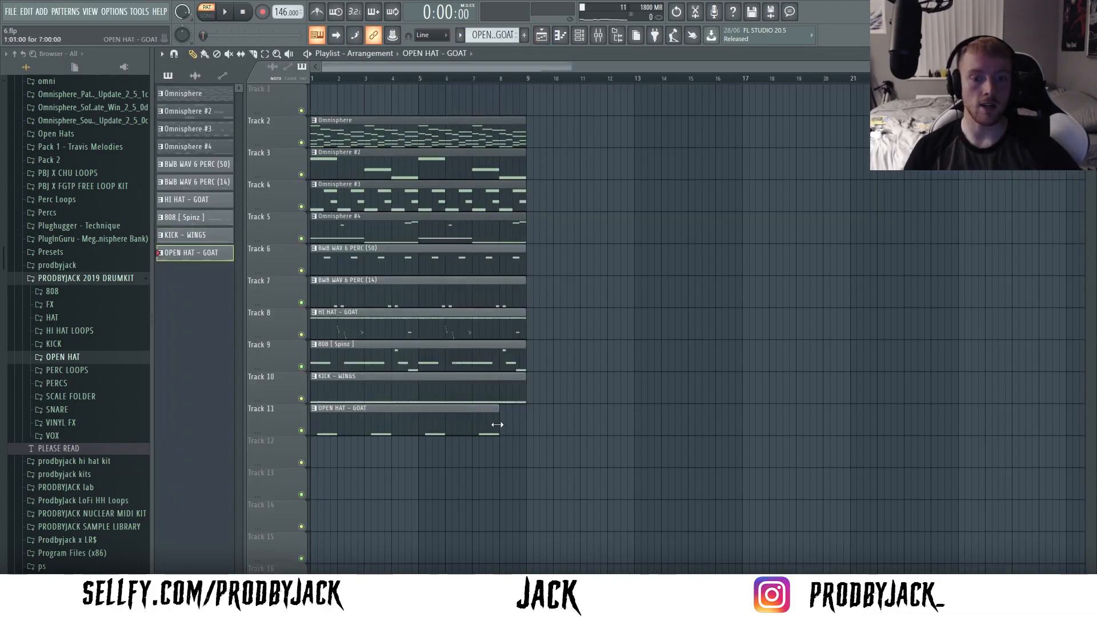
drag(496, 425, 522, 426)
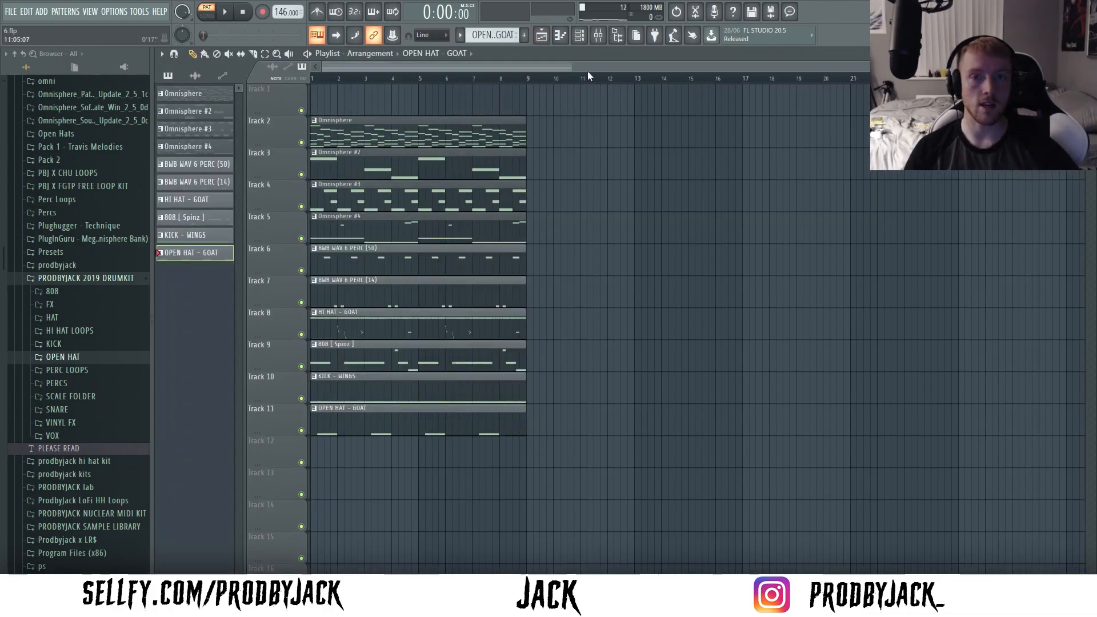
key(F6)
key(F6)
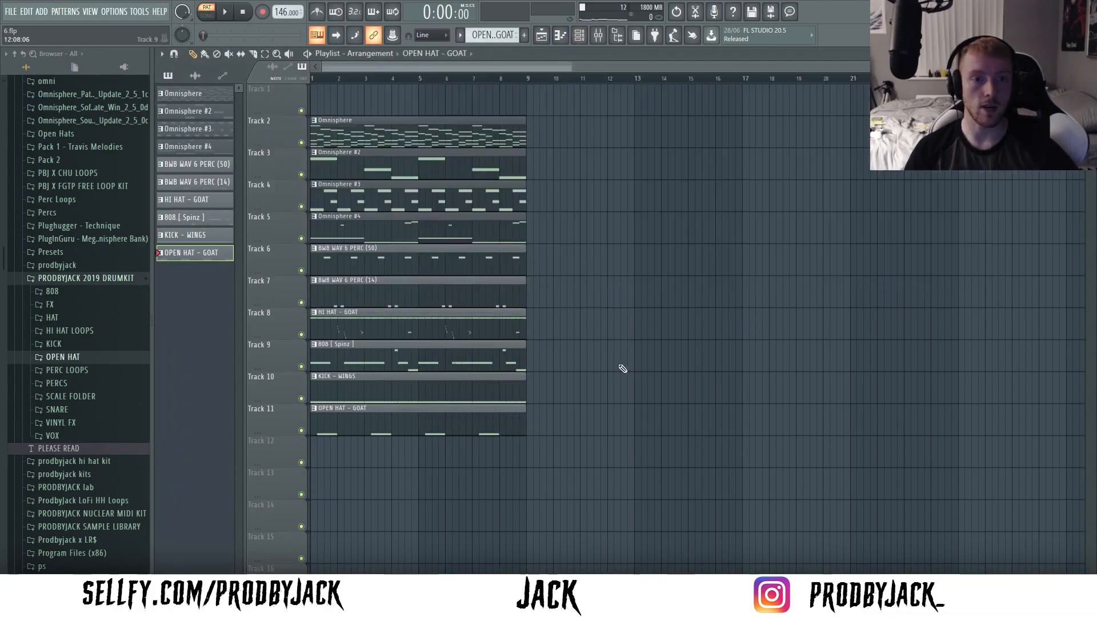
- Move the Omnisphere clips to tracks 1–4 and order tracks 6–11 as kick, 808, hi-hat, perc (14), open hat and perc (50)
drag(378, 145, 375, 193)
key(ctrl+d)
scroll(406, 366, up, 1)
drag(370, 255, 343, 446)
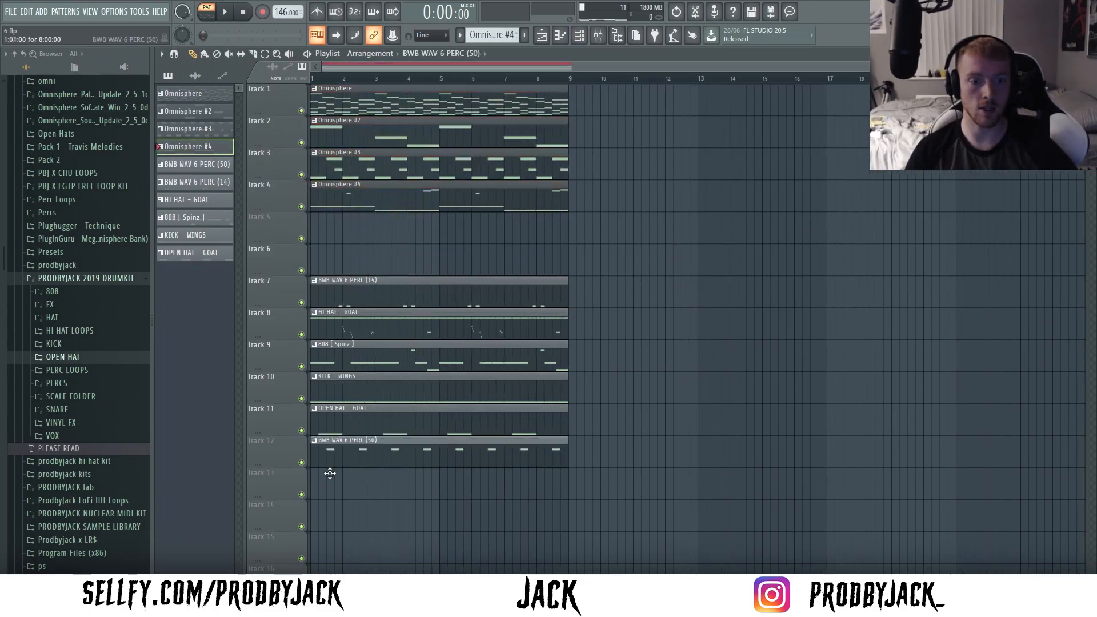
mouse_move(342, 402)
mouse_down()
mouse_move(331, 255)
mouse_move(338, 394)
mouse_up()
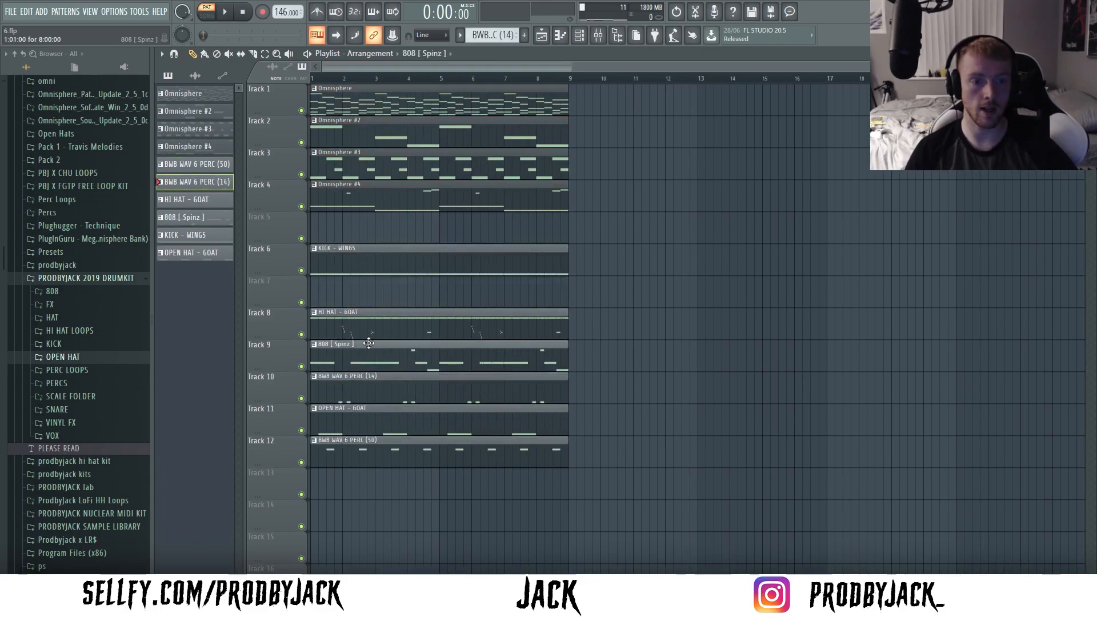
drag(369, 349, 360, 290)
ctrl+drag(362, 381, 350, 411)
ctrl+click(387, 489)
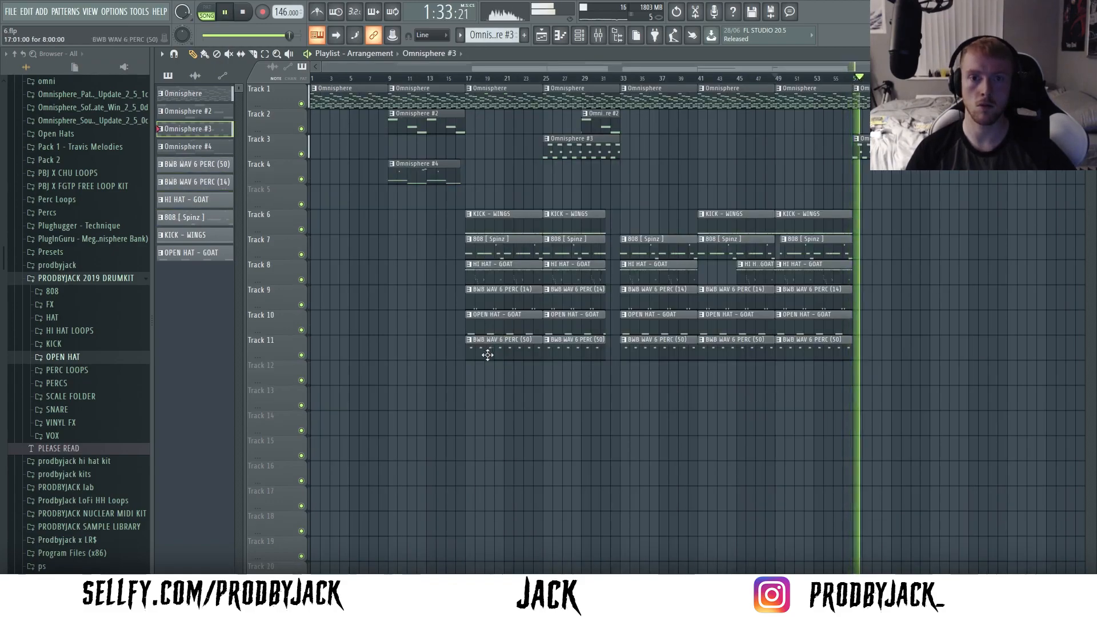
- Arrange the clips along the timeline, with Omnisphere from bar 1, extra layers from bar 9 and drums from bar 17
ctrl+drag(486, 384, 602, 101)
ctrl+click(480, 193)
click(446, 175)
click(854, 176)
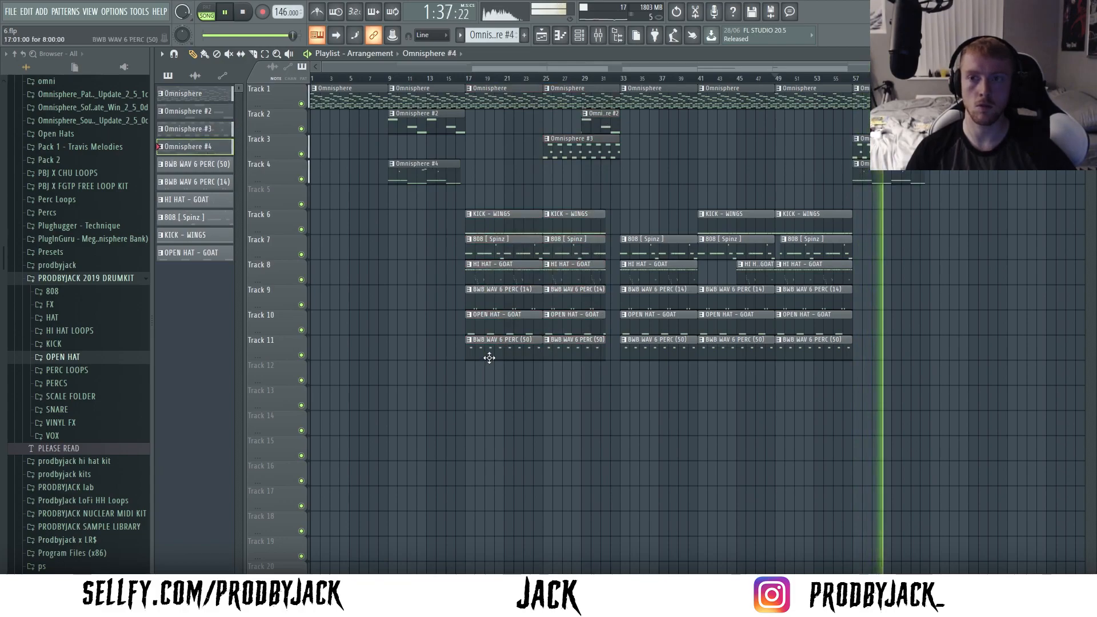
- Repeat the arranged drum and melody sections from bar 65 onward to extend the song, and save the project
ctrl+drag(481, 373, 604, 97)
ctrl+drag(485, 373, 877, 96)
key(ctrl+b)
ctrl+click(763, 421)
ctrl+drag(565, 351, 1006, 96)
scroll(657, 104, down, 3)
key(ctrl+d)
scroll(687, 196, down, 3)
scroll(675, 201, up, 4)
key(ctrl+s)
scroll(676, 201, down, 4)
scroll(675, 202, down, 1)
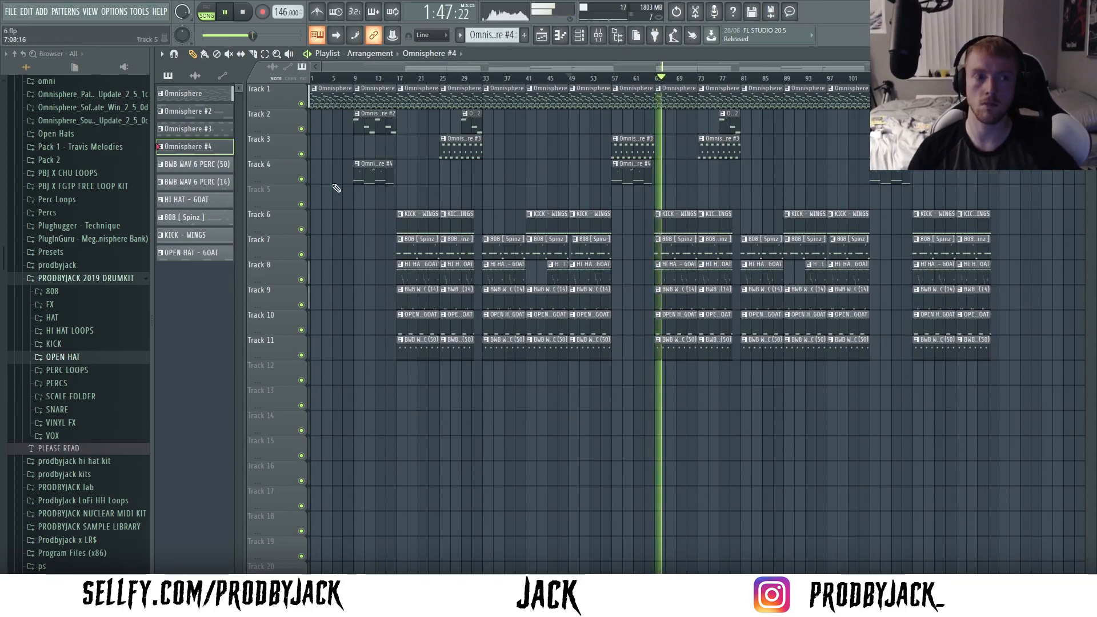
- Audition BWB WAVE 5 FX (10) from the BWB WAVE 5 FXS folder, and collapse the 0 BWB THE WAVE VOL 5 folder
click(38, 278)
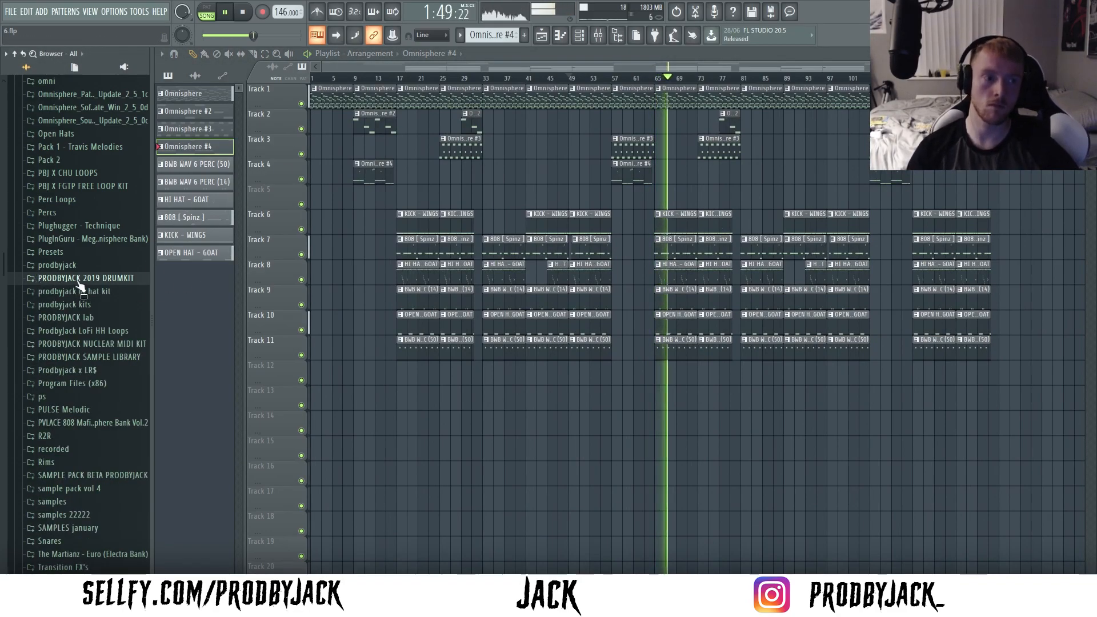
scroll(79, 281, up, 20)
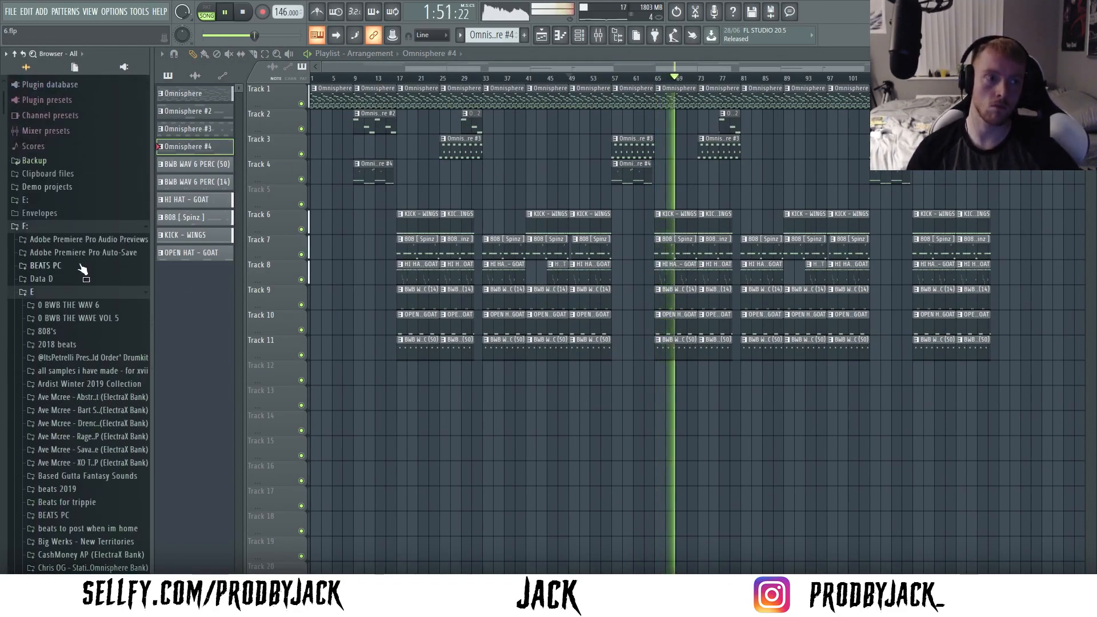
click(85, 318)
click(74, 357)
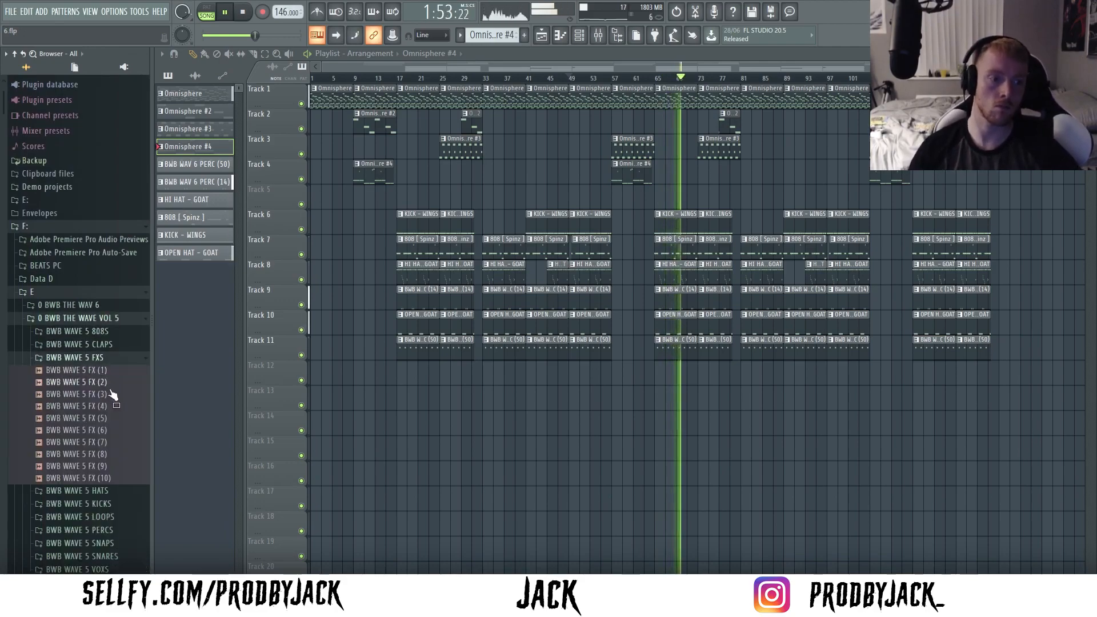
drag(108, 478, 117, 422)
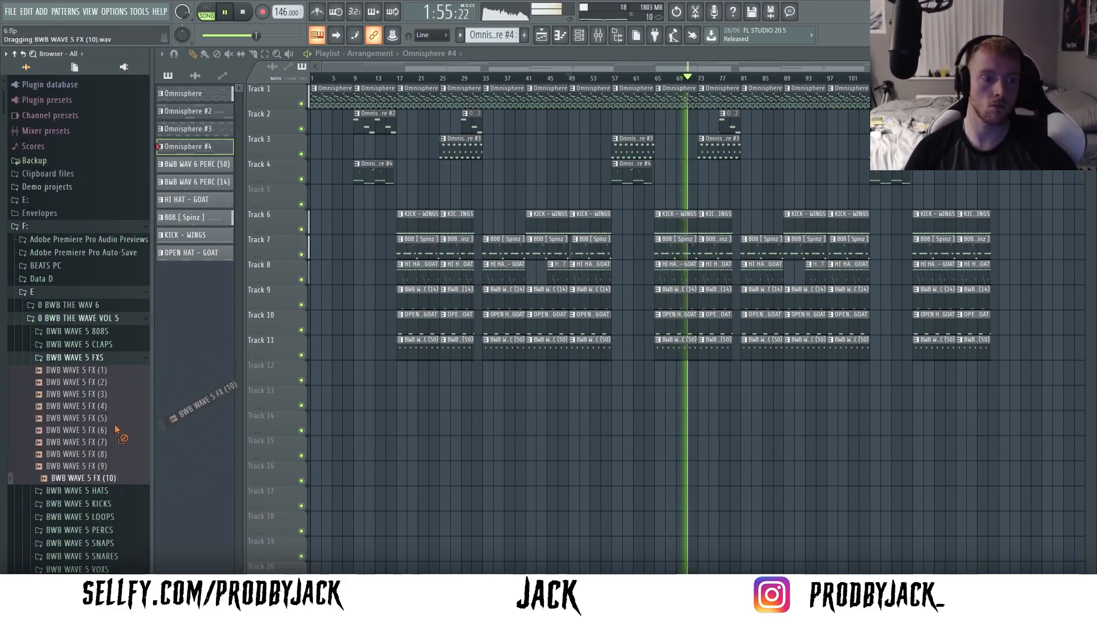
click(86, 318)
click(88, 318)
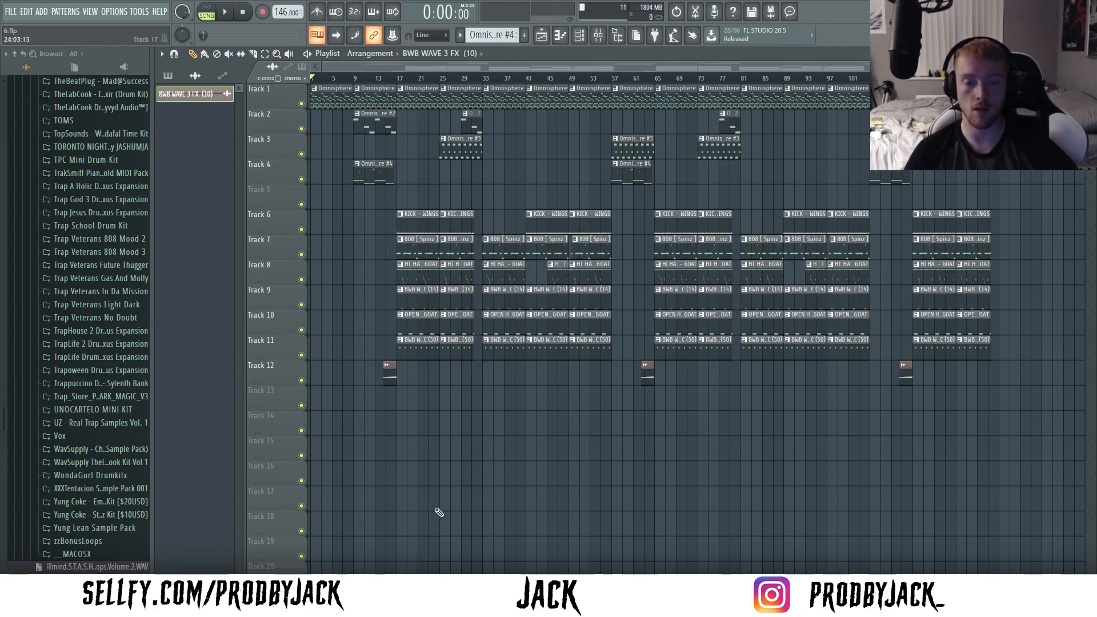
click(292, 606)
click(292, 606)
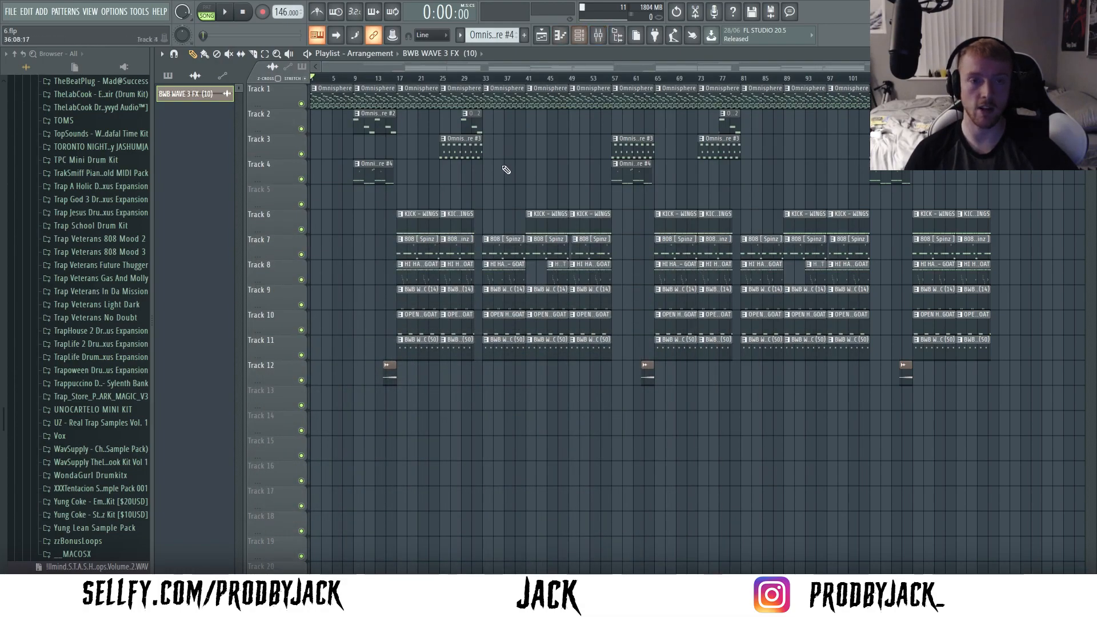
click(583, 41)
click(362, 173)
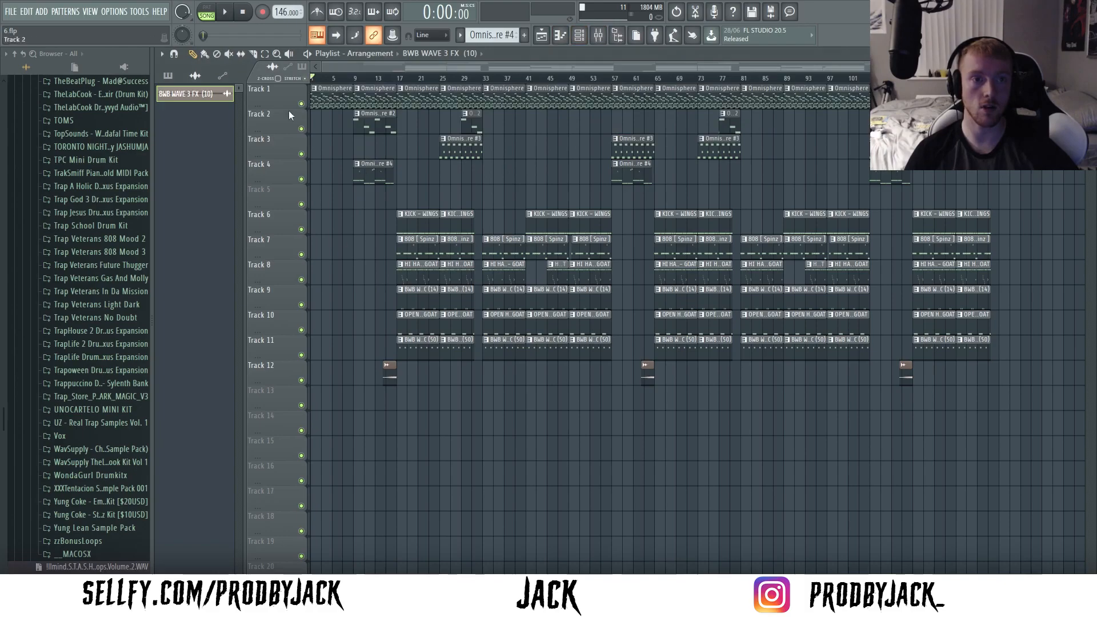
- Solo playlist track 1 and open its Omnisphere clip in the piano roll
right_click(301, 104)
scroll(294, 108, up, 5)
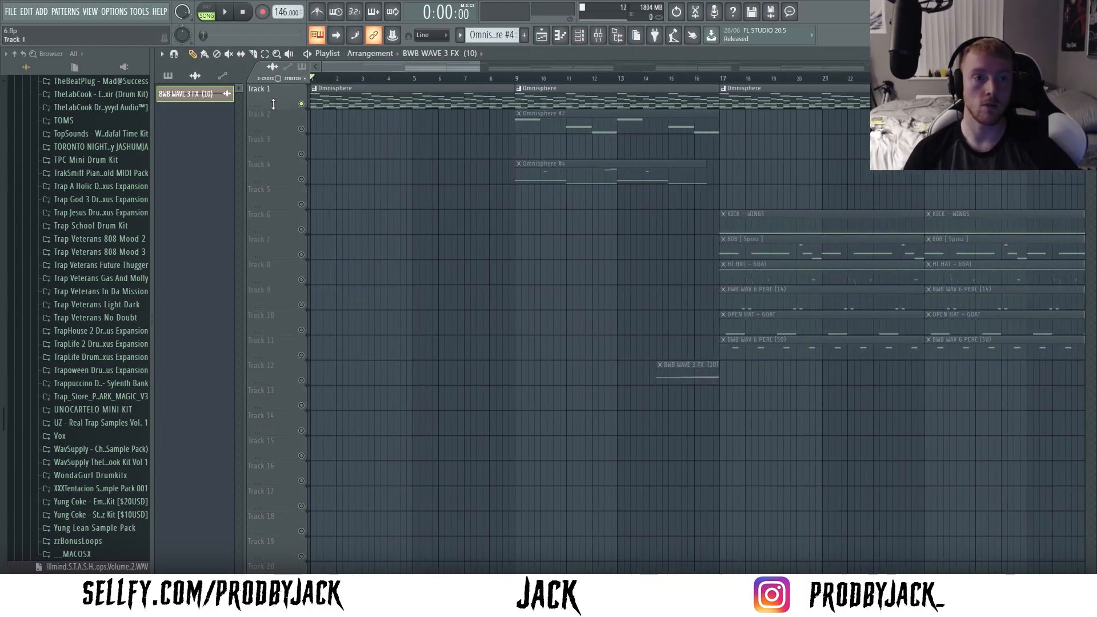
double_click(463, 97)
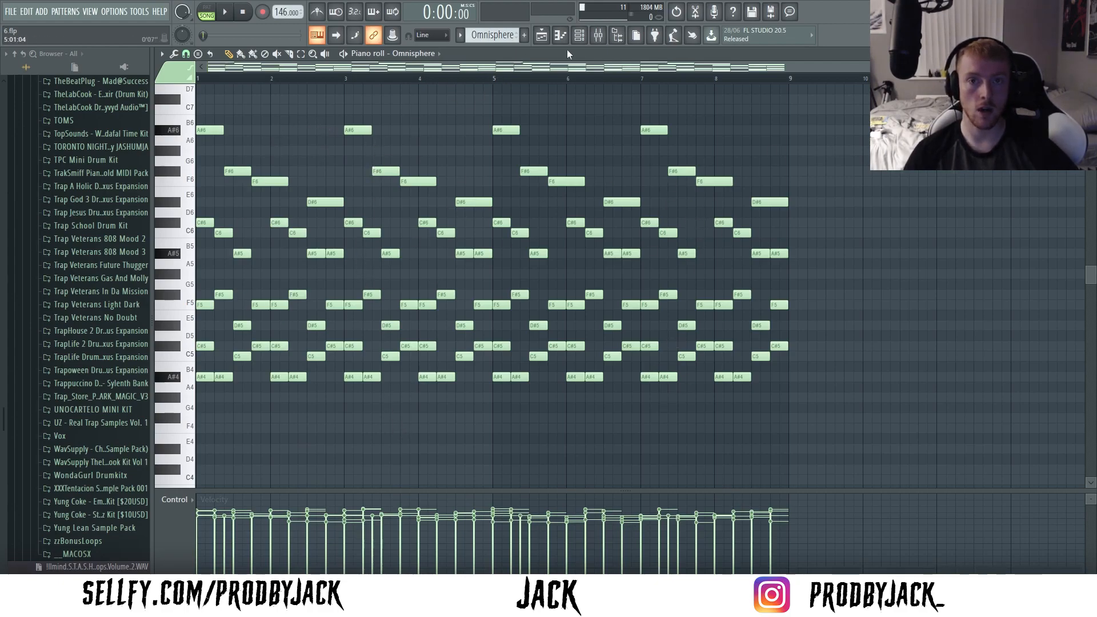
- Review the effects chain on mixer insert 1, and return to the playlist to play the soloed Omnisphere track
click(598, 36)
click(306, 259)
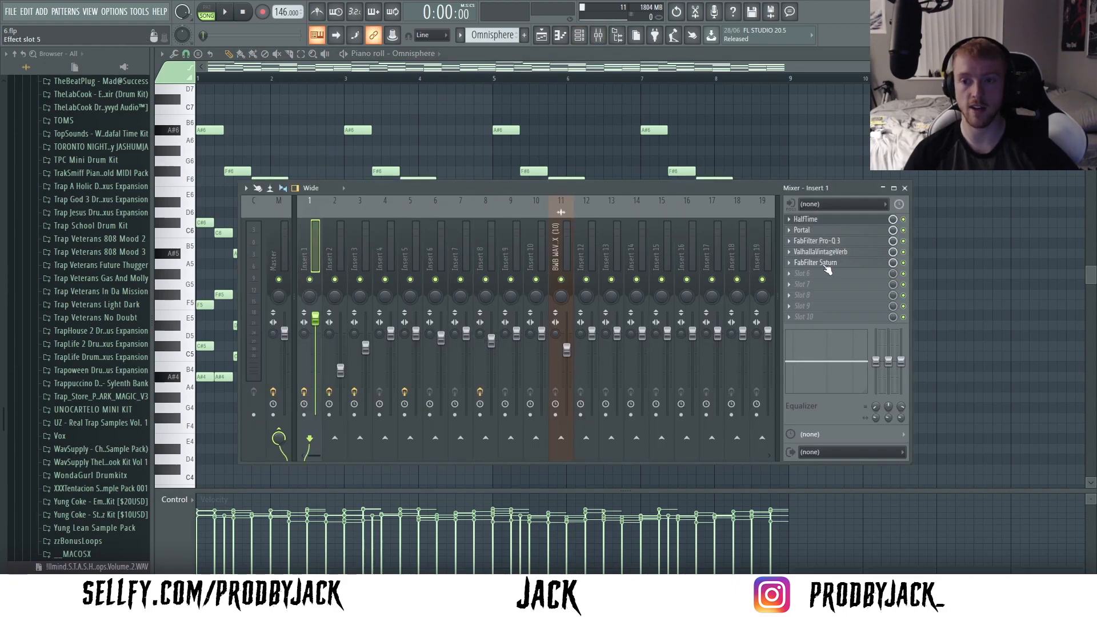
key(F9)
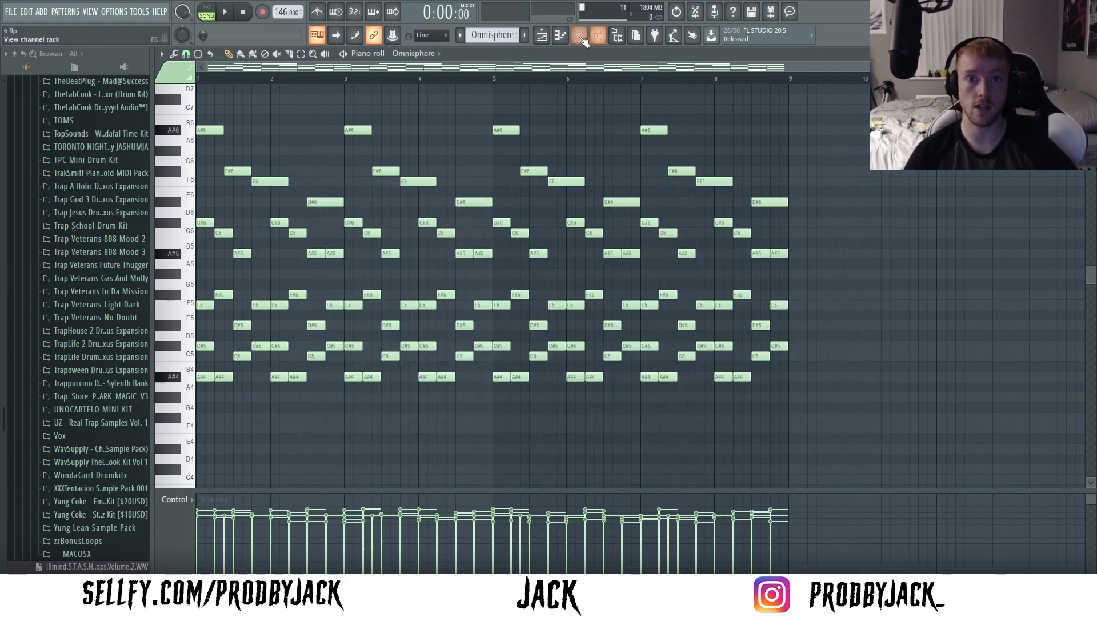
click(580, 36)
click(541, 36)
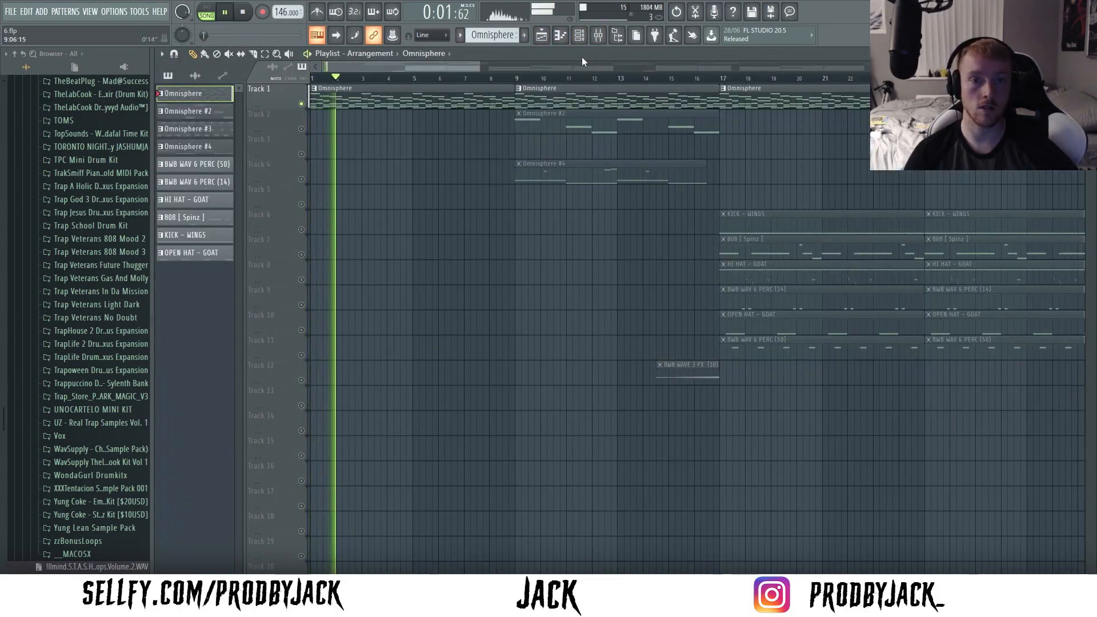
- Unsolo playlist track 1, then play the Omnisphere #2 clip on track 2 in solo and unsolo it
click(244, 12)
right_click(301, 104)
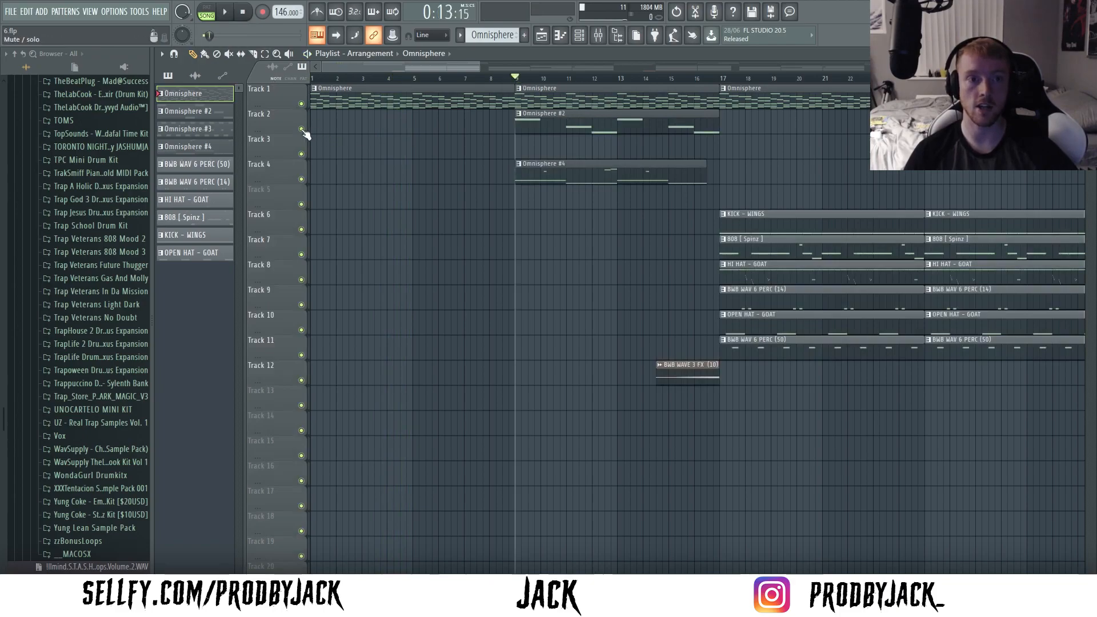
right_click(301, 129)
key(space)
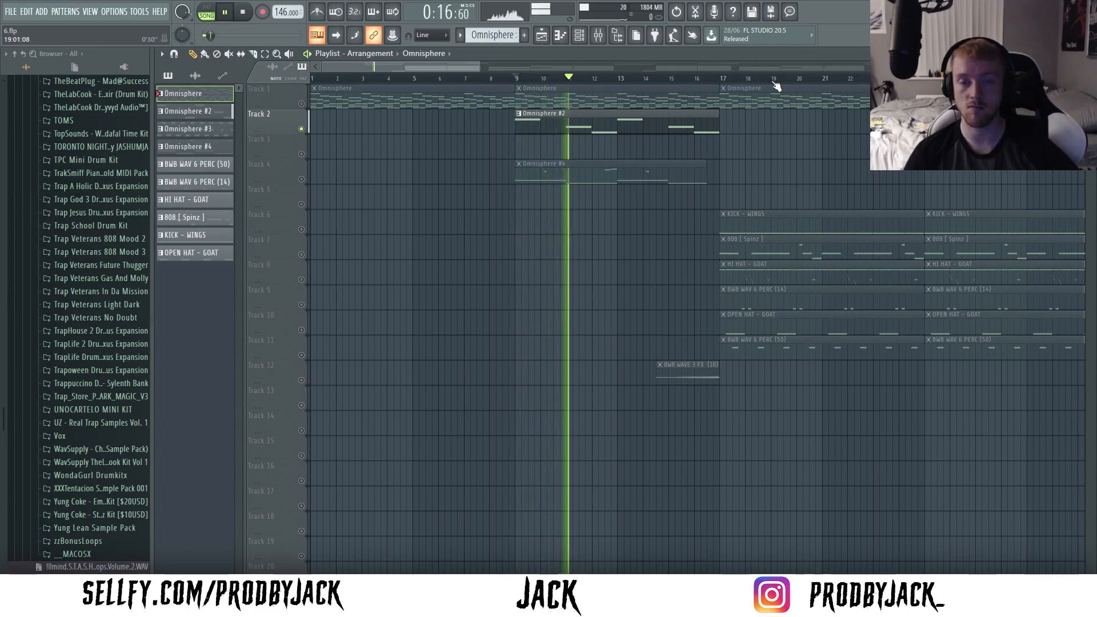
key(space)
right_click(301, 130)
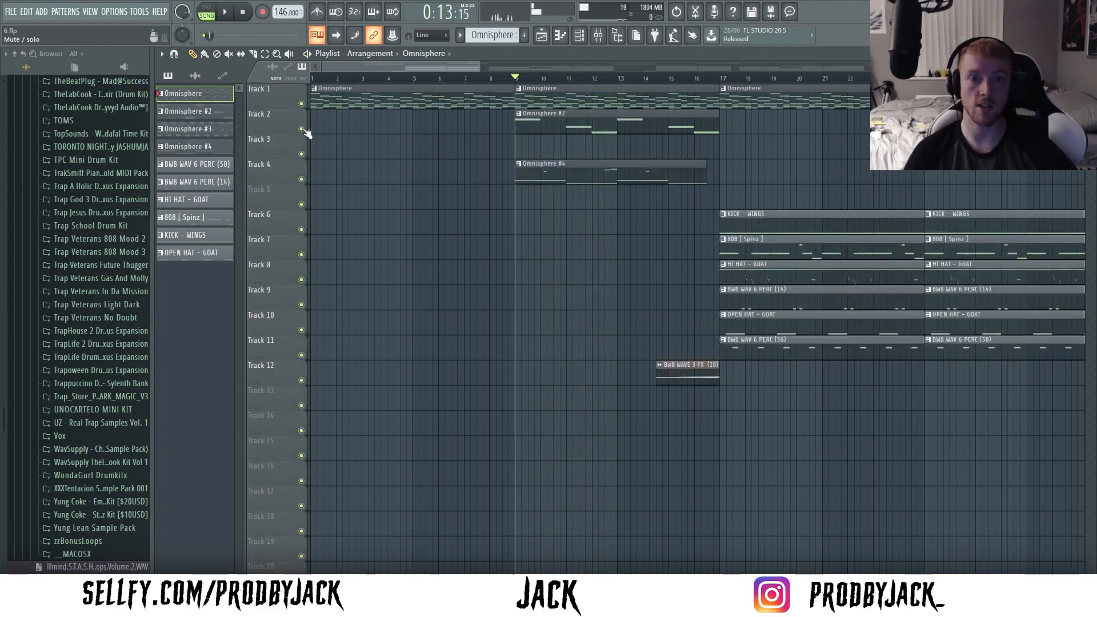
- Audition the Omnisphere #4 clip by soloing playlist track 4
right_click(301, 178)
key(space)
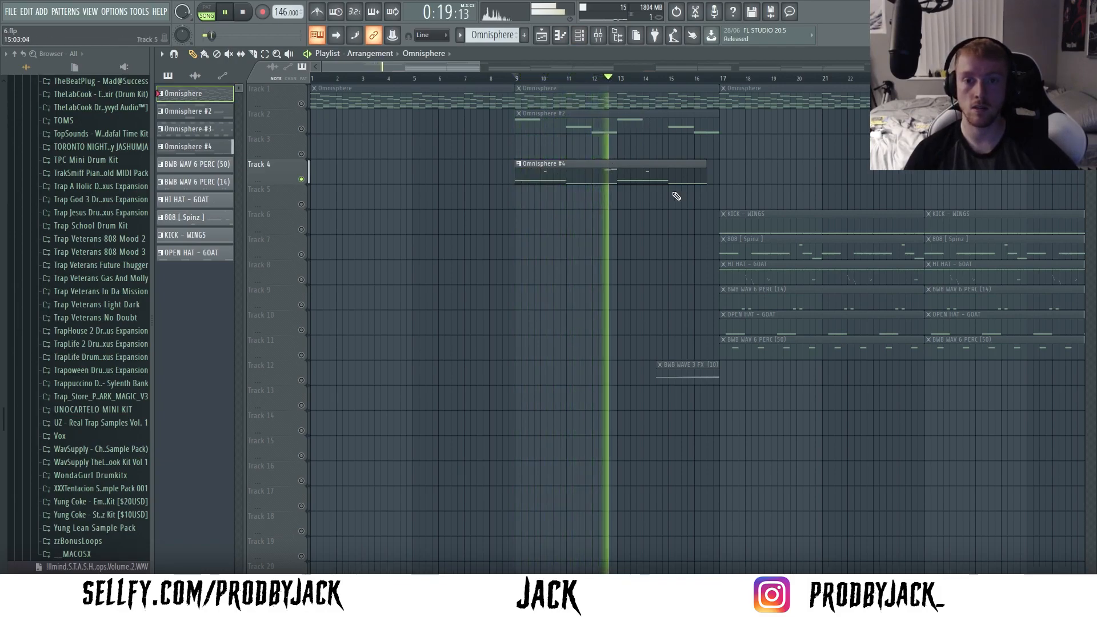
key(space)
- Play the two BWB WAV 6 PERC tracks in solo from bar 17, and bring in the open hat on track 10
scroll(306, 180, down, 3)
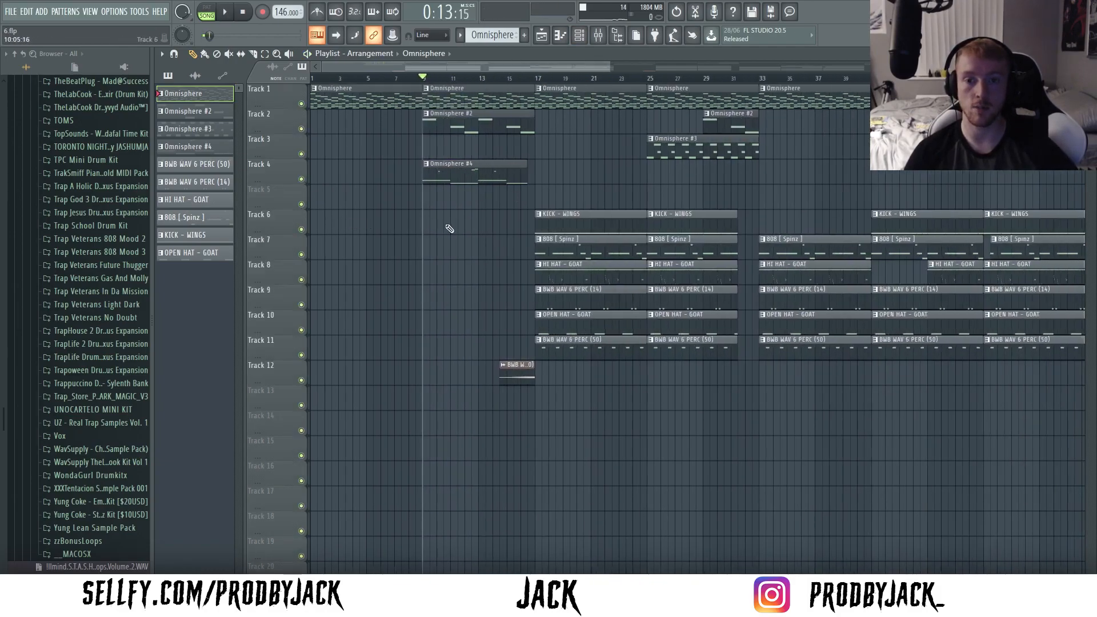
scroll(452, 283, down, 2)
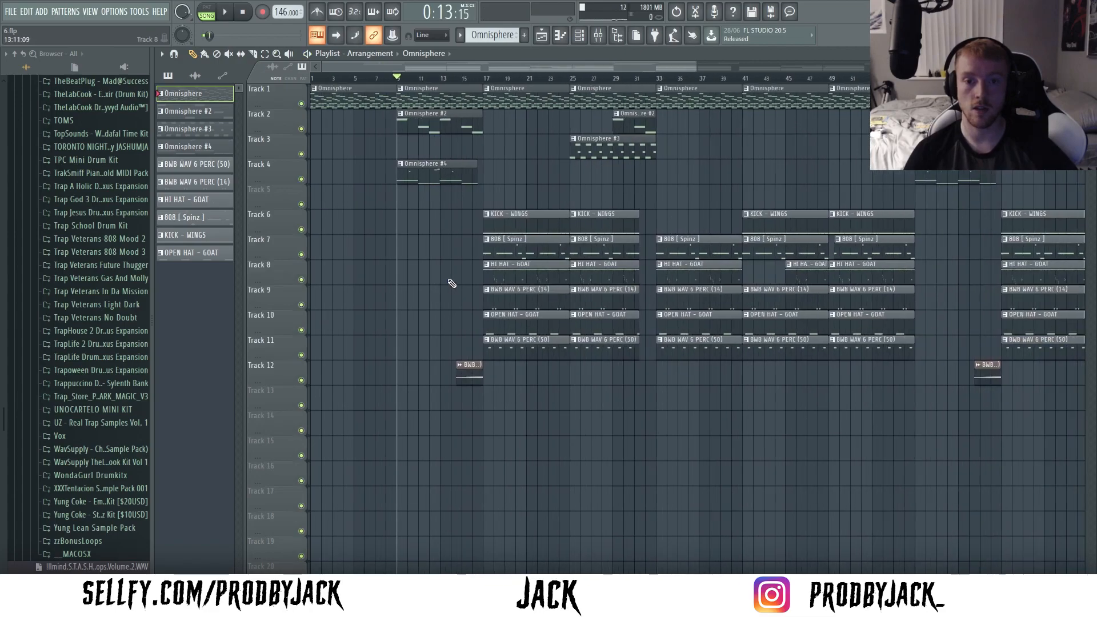
click(486, 79)
scroll(487, 79, up, 3)
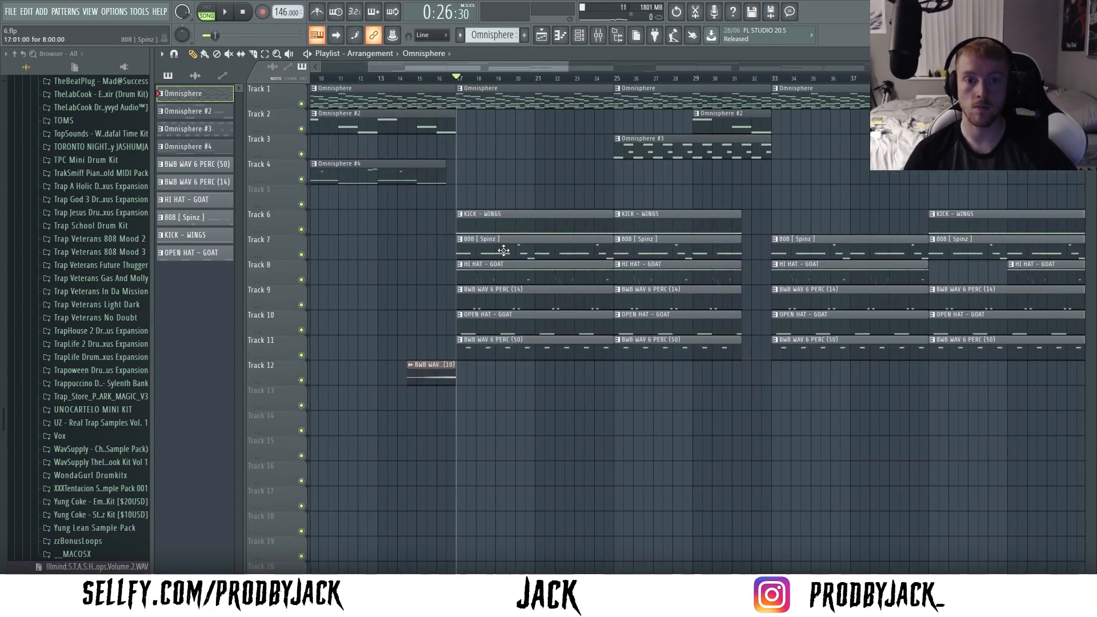
right_click(301, 305)
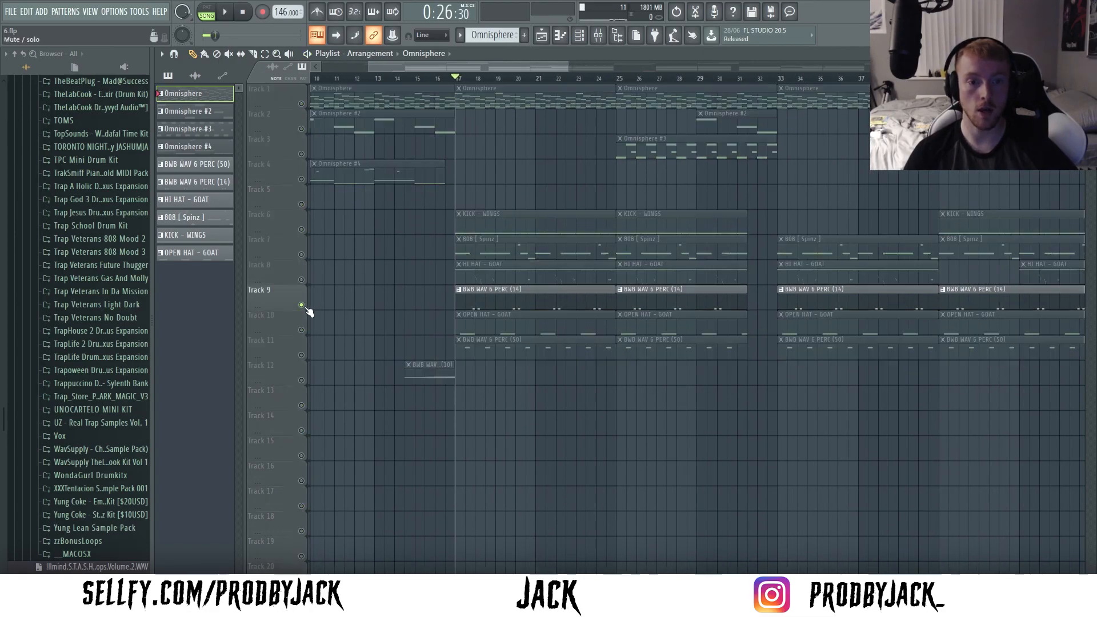
click(301, 355)
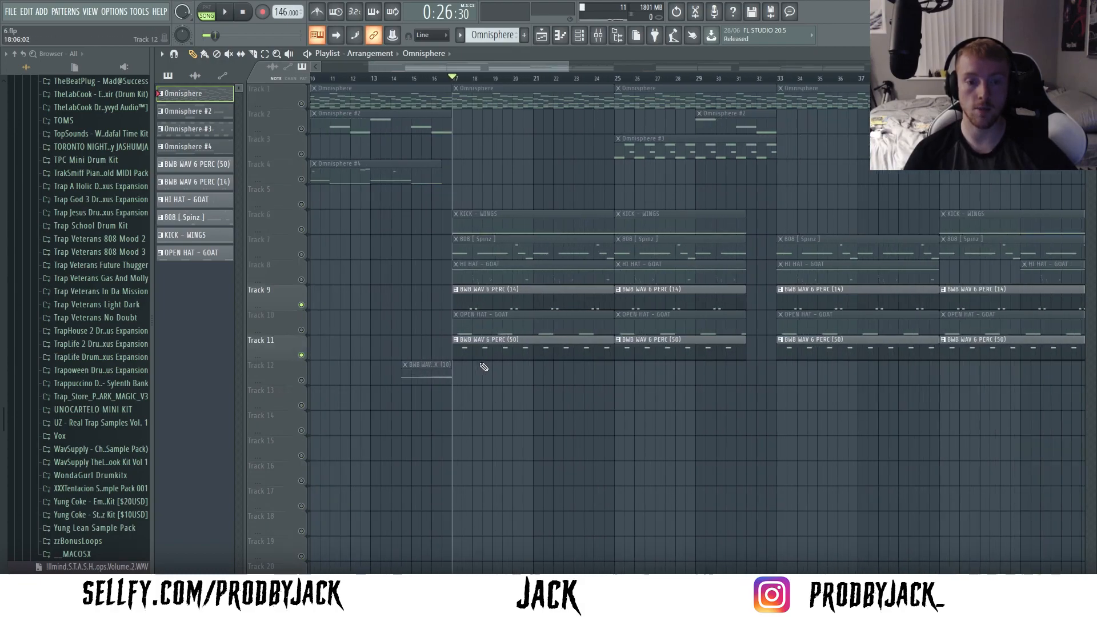
key(space)
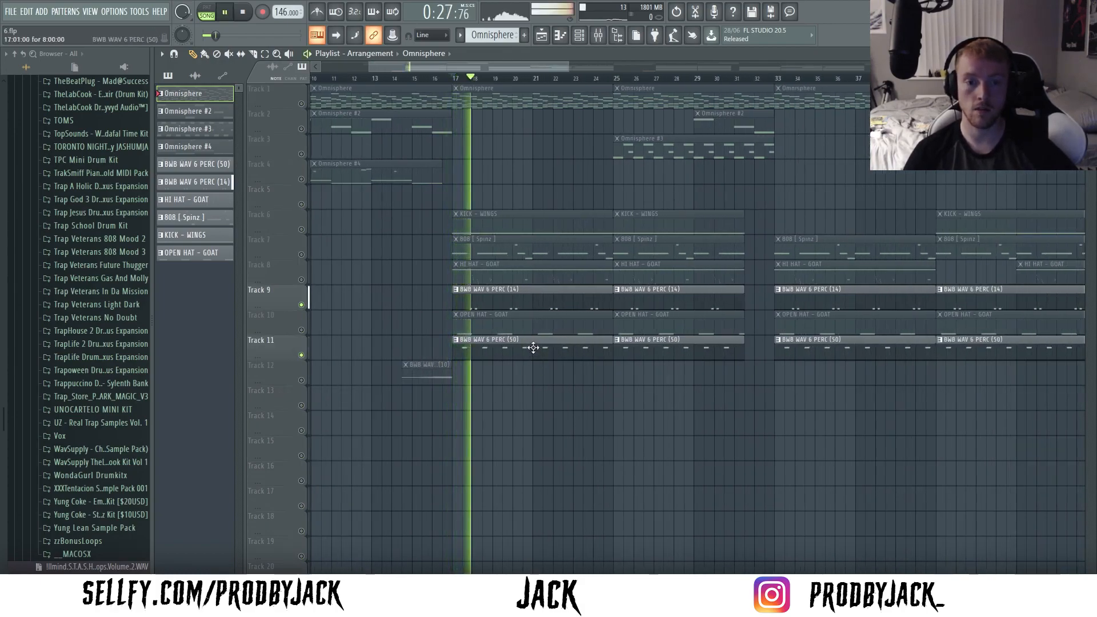
click(302, 330)
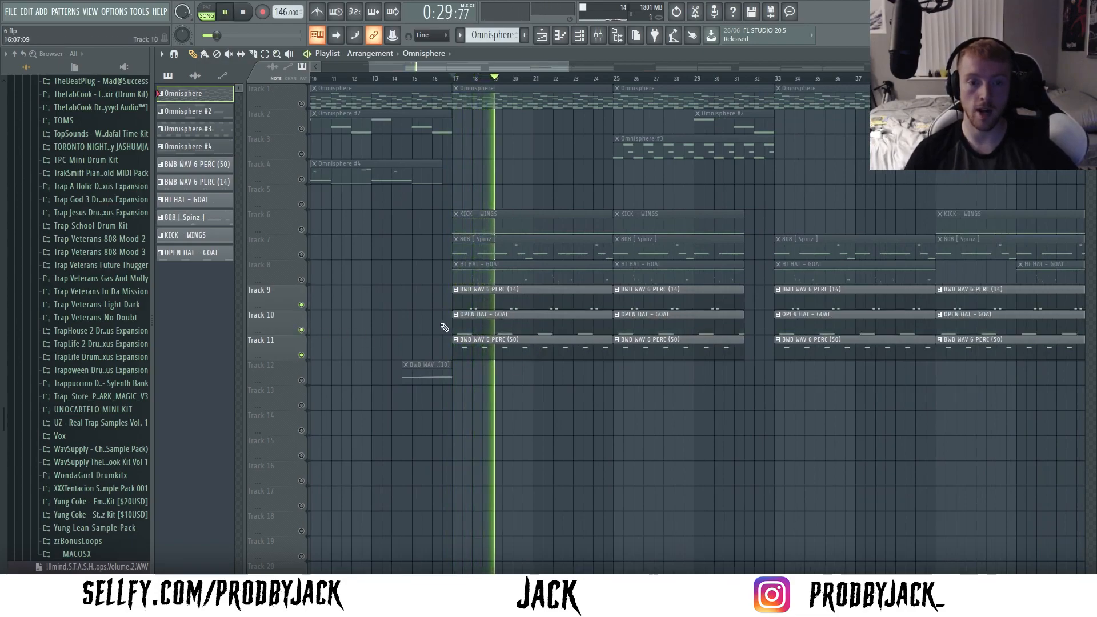
- Bring the kick, hi-hat and 808 tracks into the soloed playback one after another, and re-enable all tracks once stopped
click(301, 230)
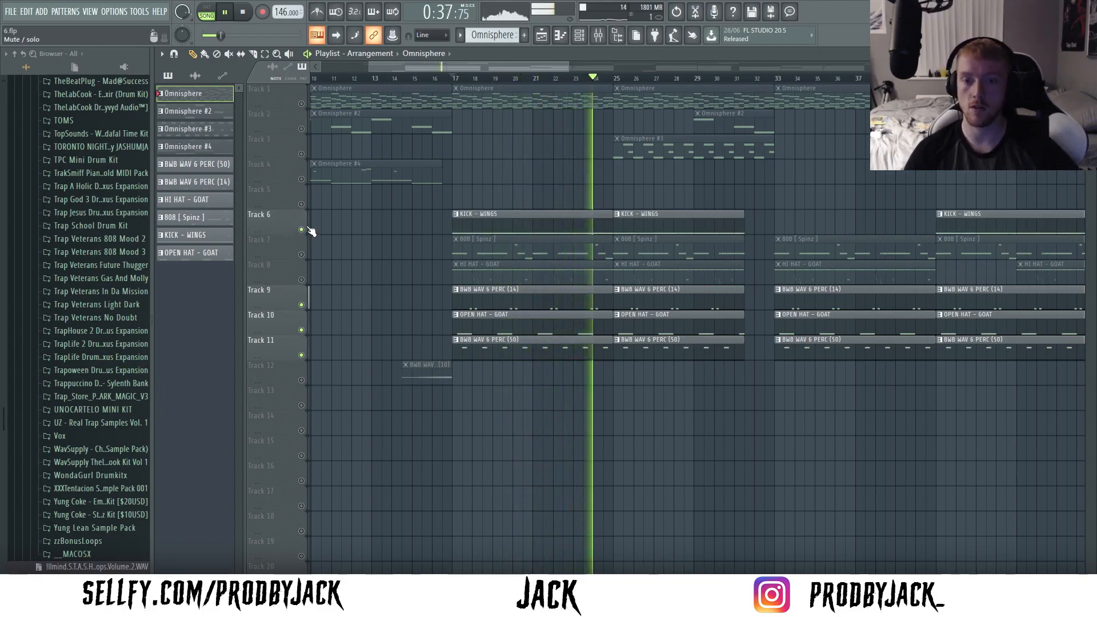
click(301, 279)
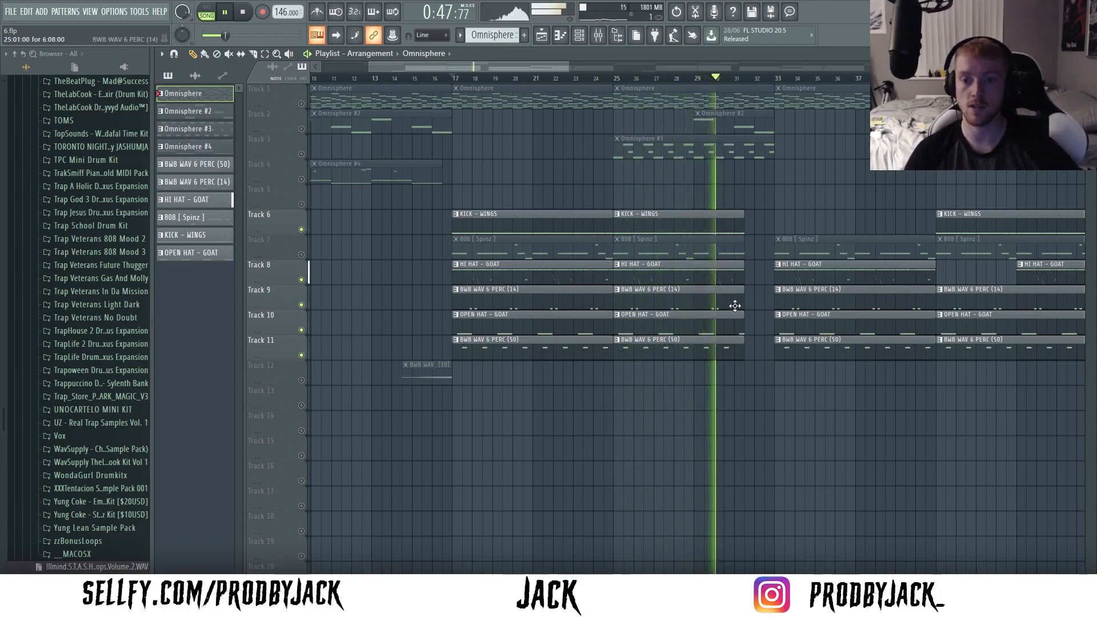
click(301, 254)
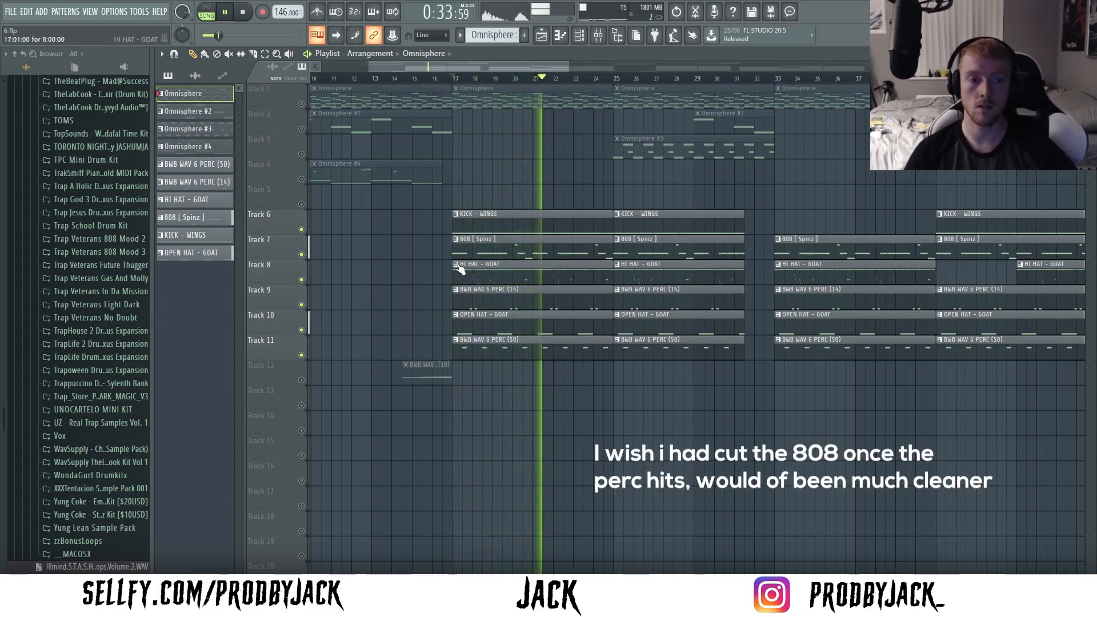
key(space)
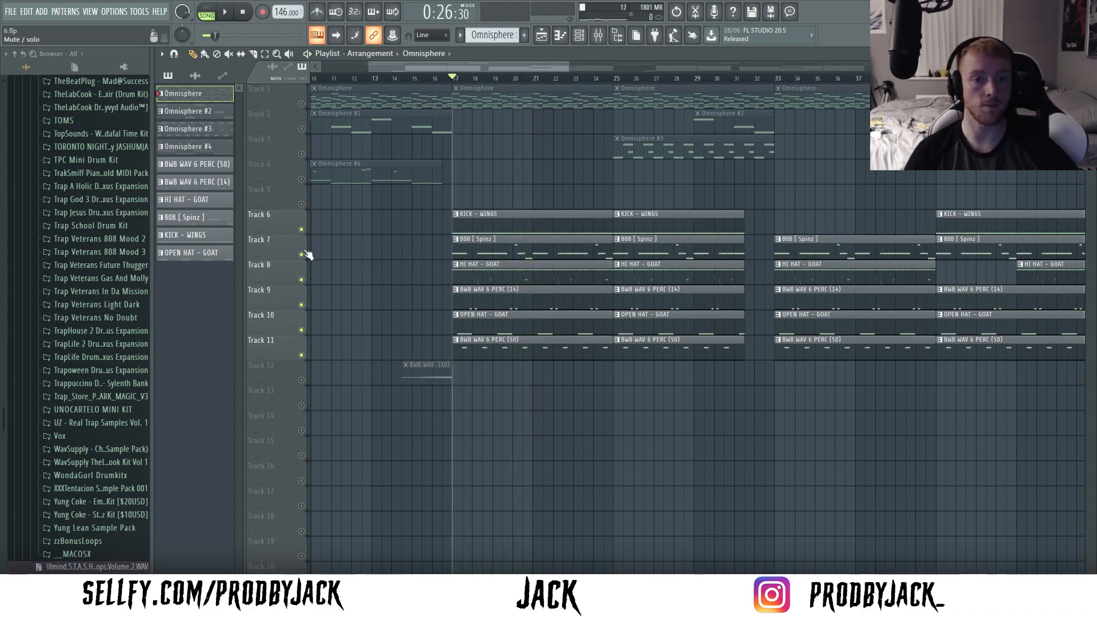
right_click(302, 230)
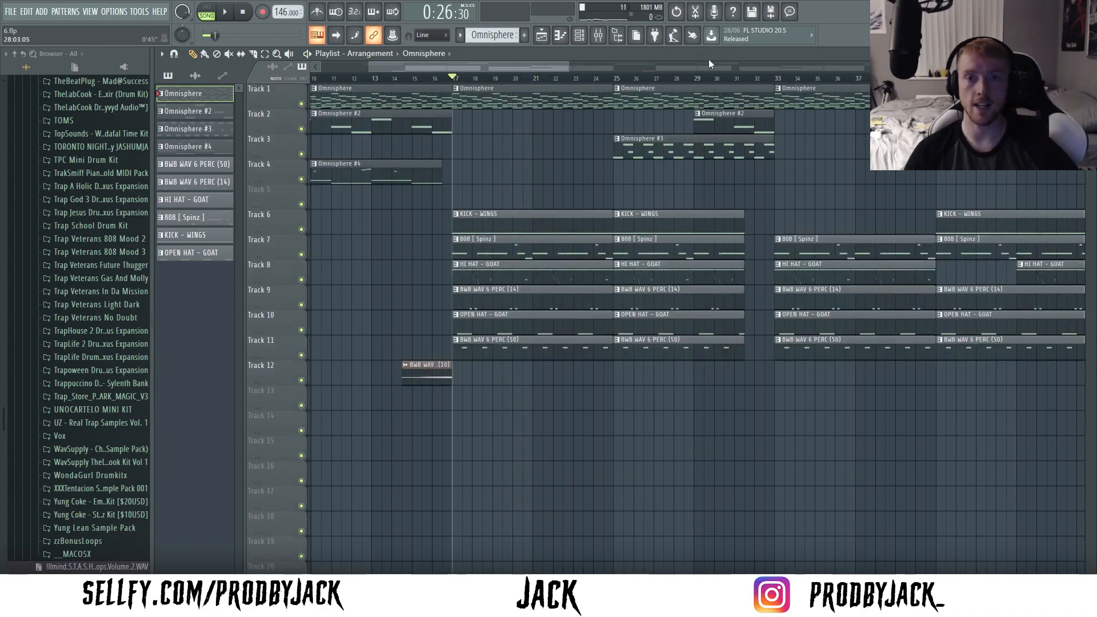
- Return the song position to the start and save the project
drag(568, 68, 476, 71)
click(8, 12)
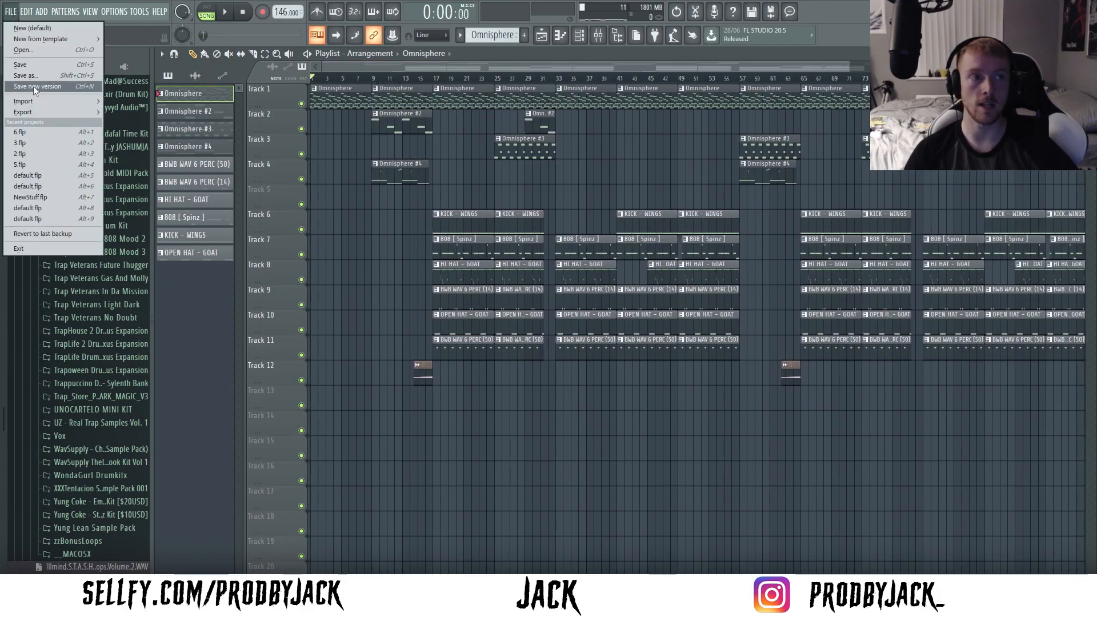
click(39, 65)
drag(849, 64, 1062, 65)
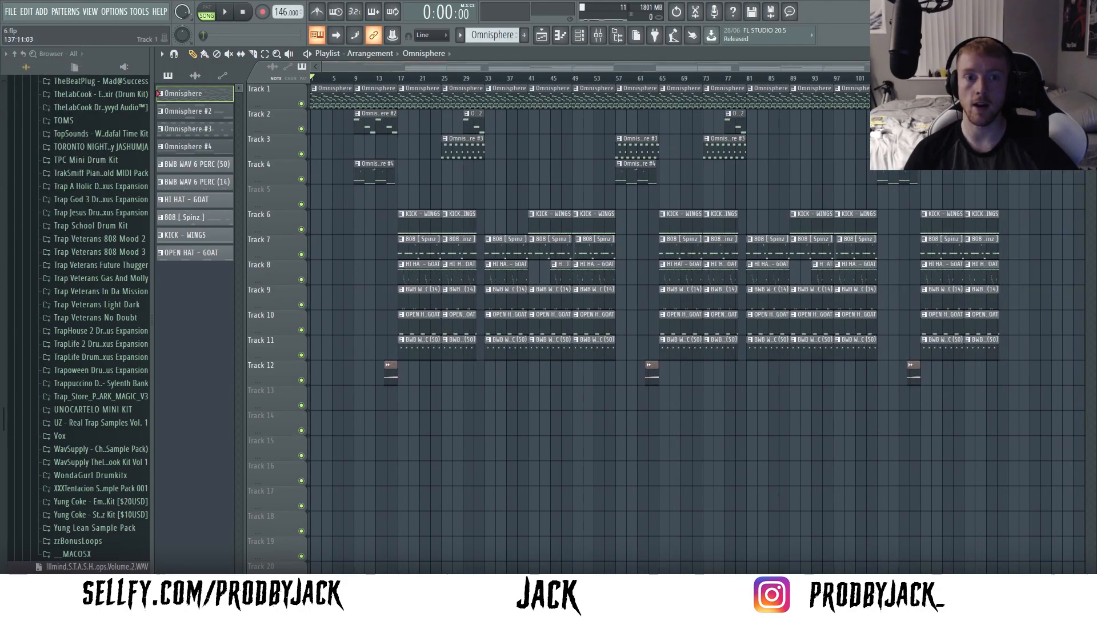
- Place tag 2017 akh from the recent files at bar 1 of playlist track 9, play the arrangement, and collapse the Recent files folder
scroll(74, 189, up, 20)
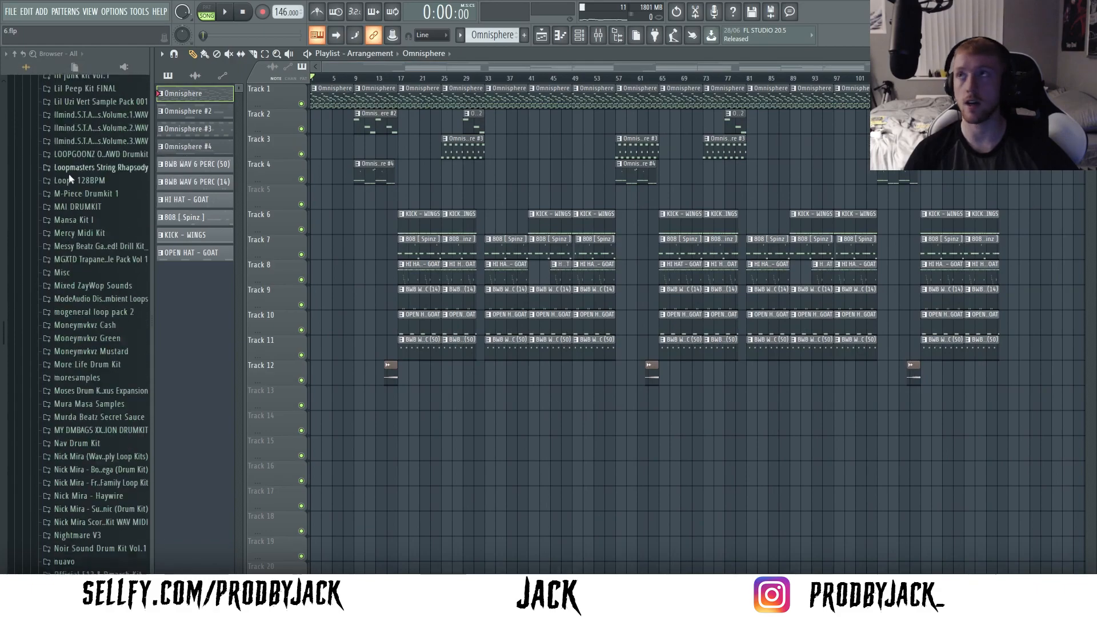
scroll(77, 181, up, 20)
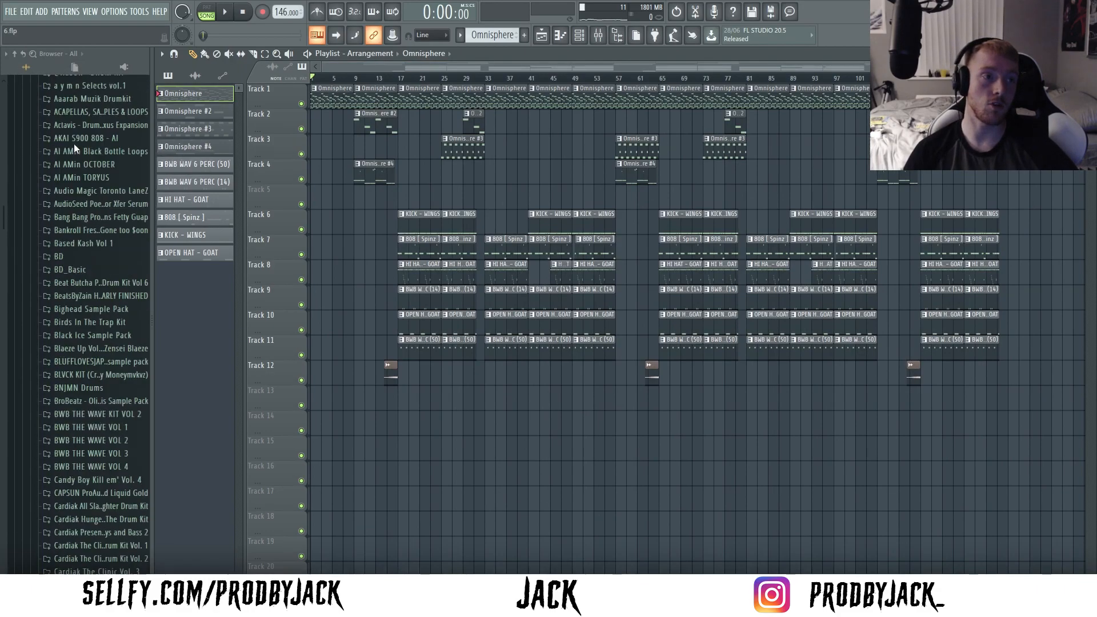
scroll(74, 146, up, 20)
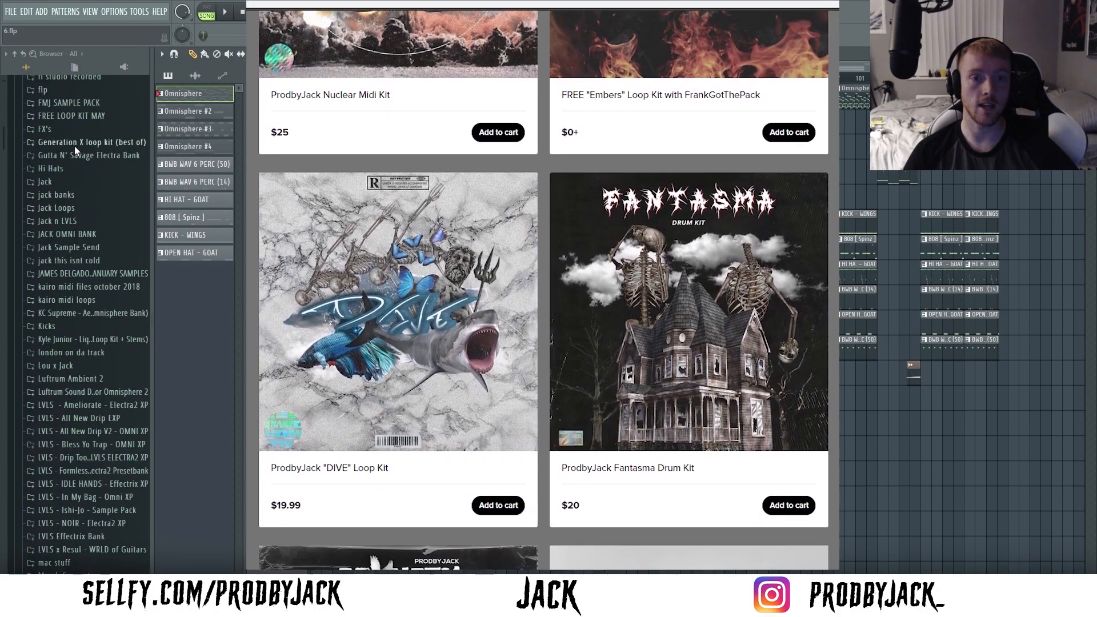
scroll(75, 143, up, 15)
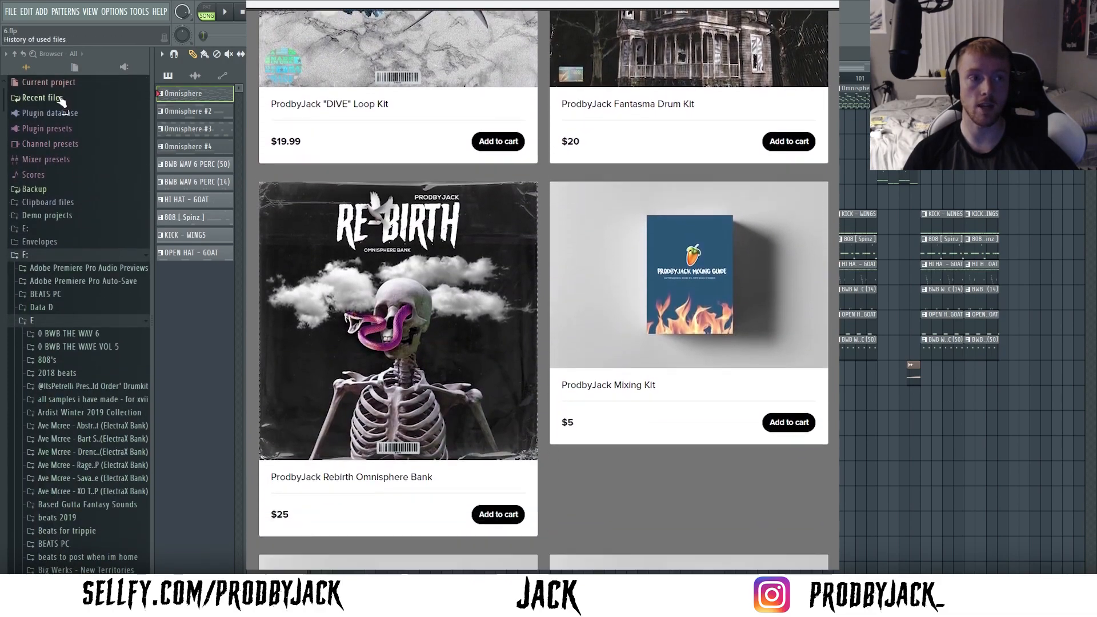
click(43, 98)
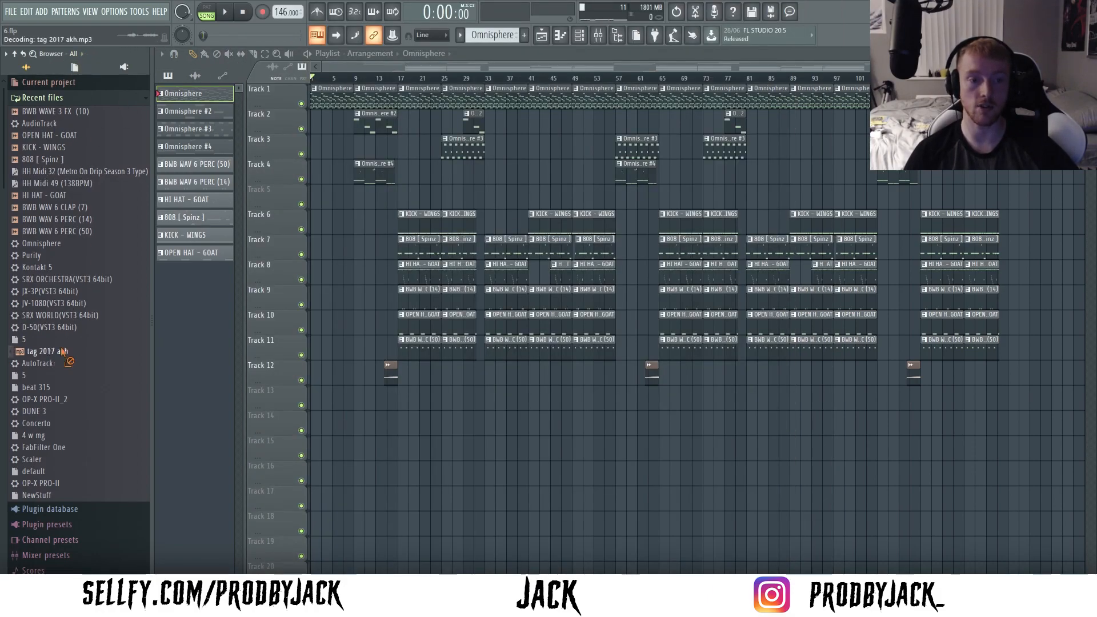
drag(323, 290, 318, 294)
scroll(343, 228, up, 8)
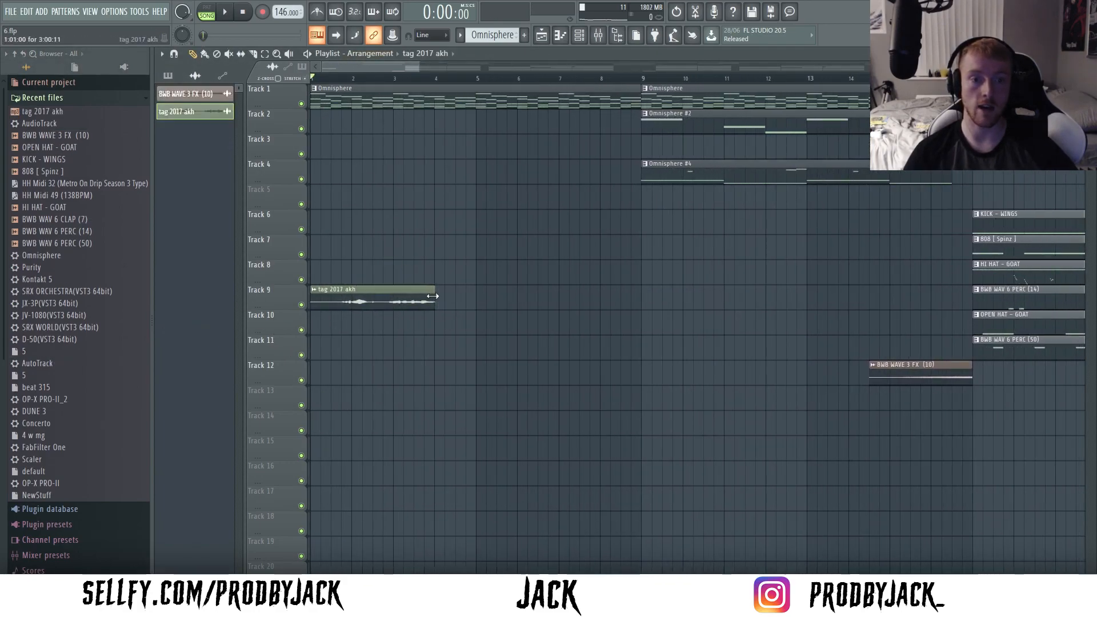
scroll(502, 231, down, 8)
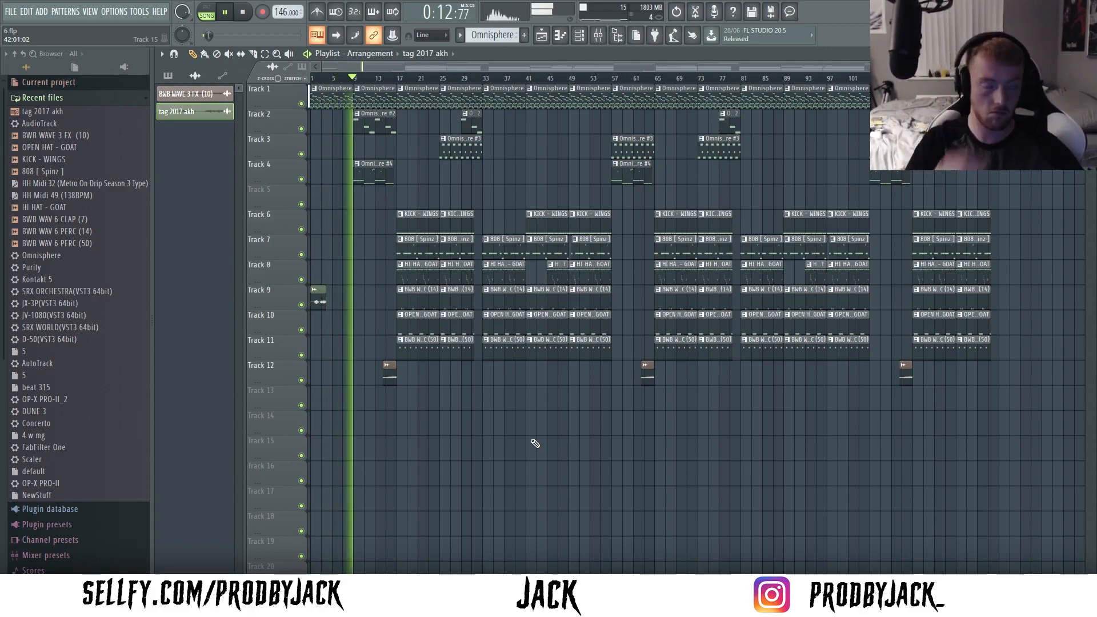
click(91, 98)
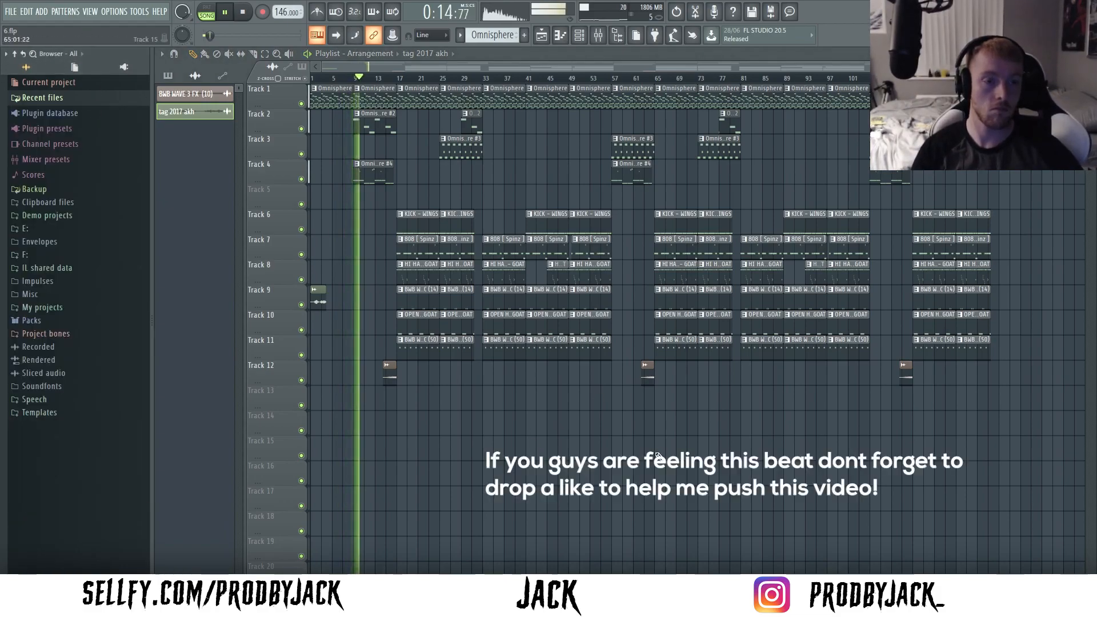